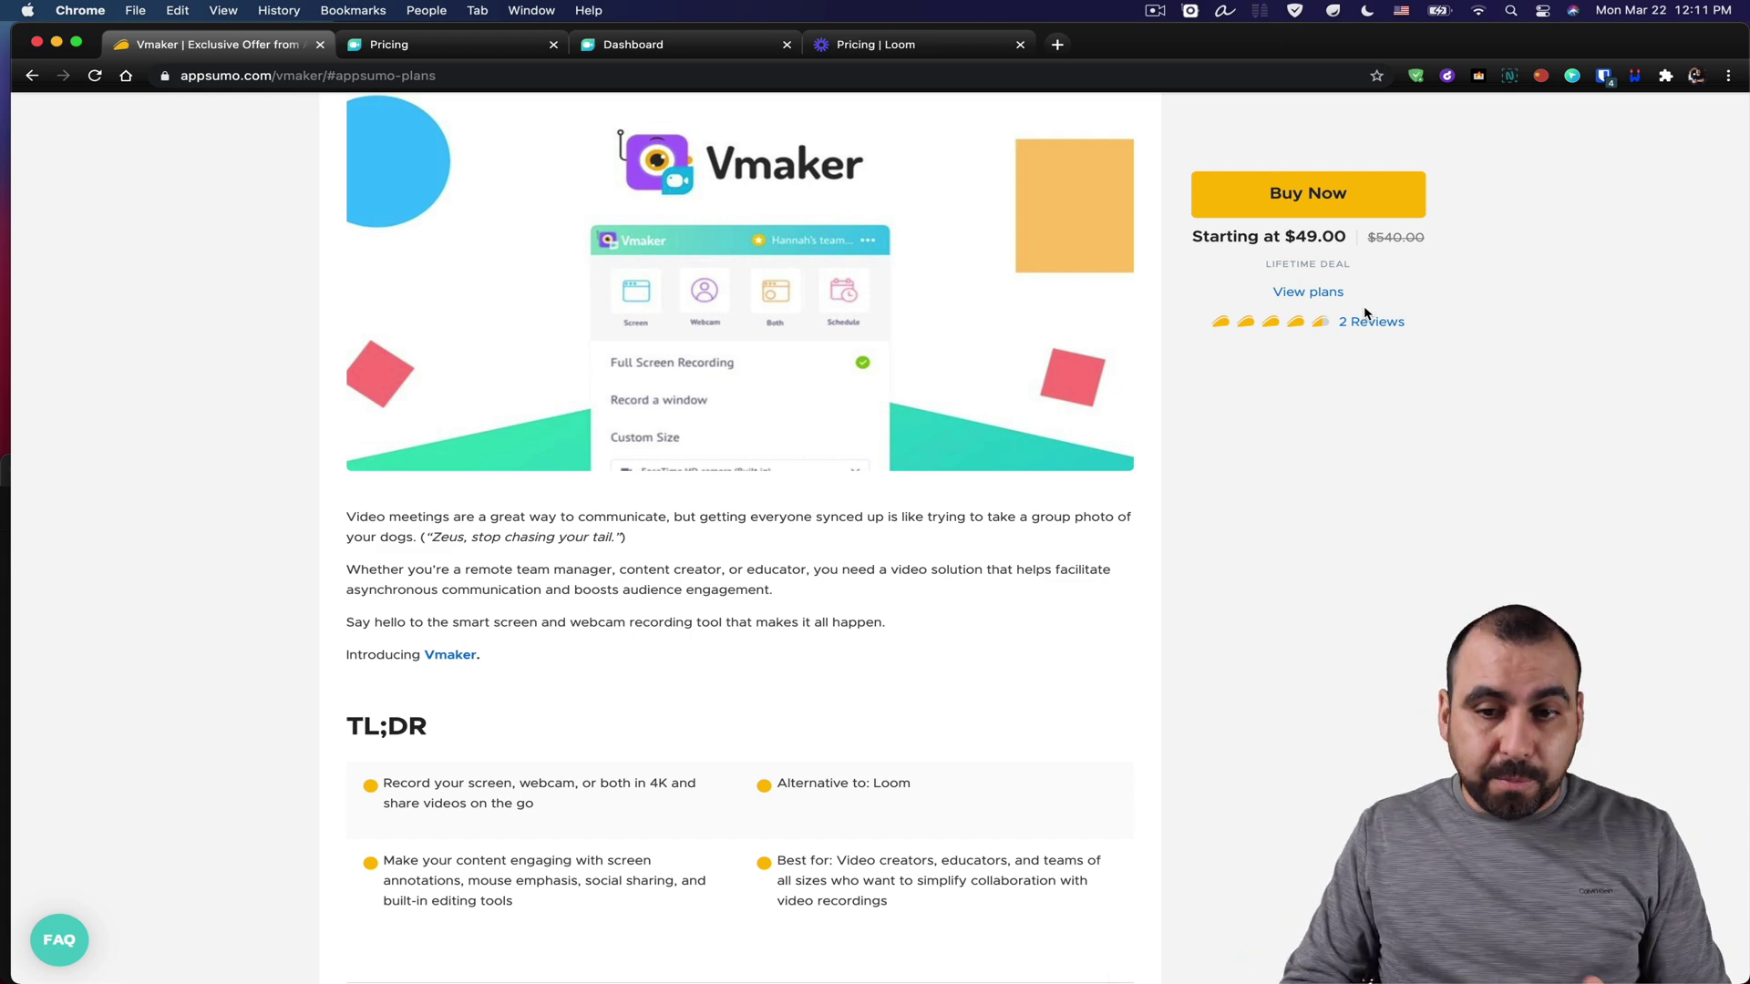
- Bring up the Vmaker plans and features list and highlight Team Plan
click(1317, 293)
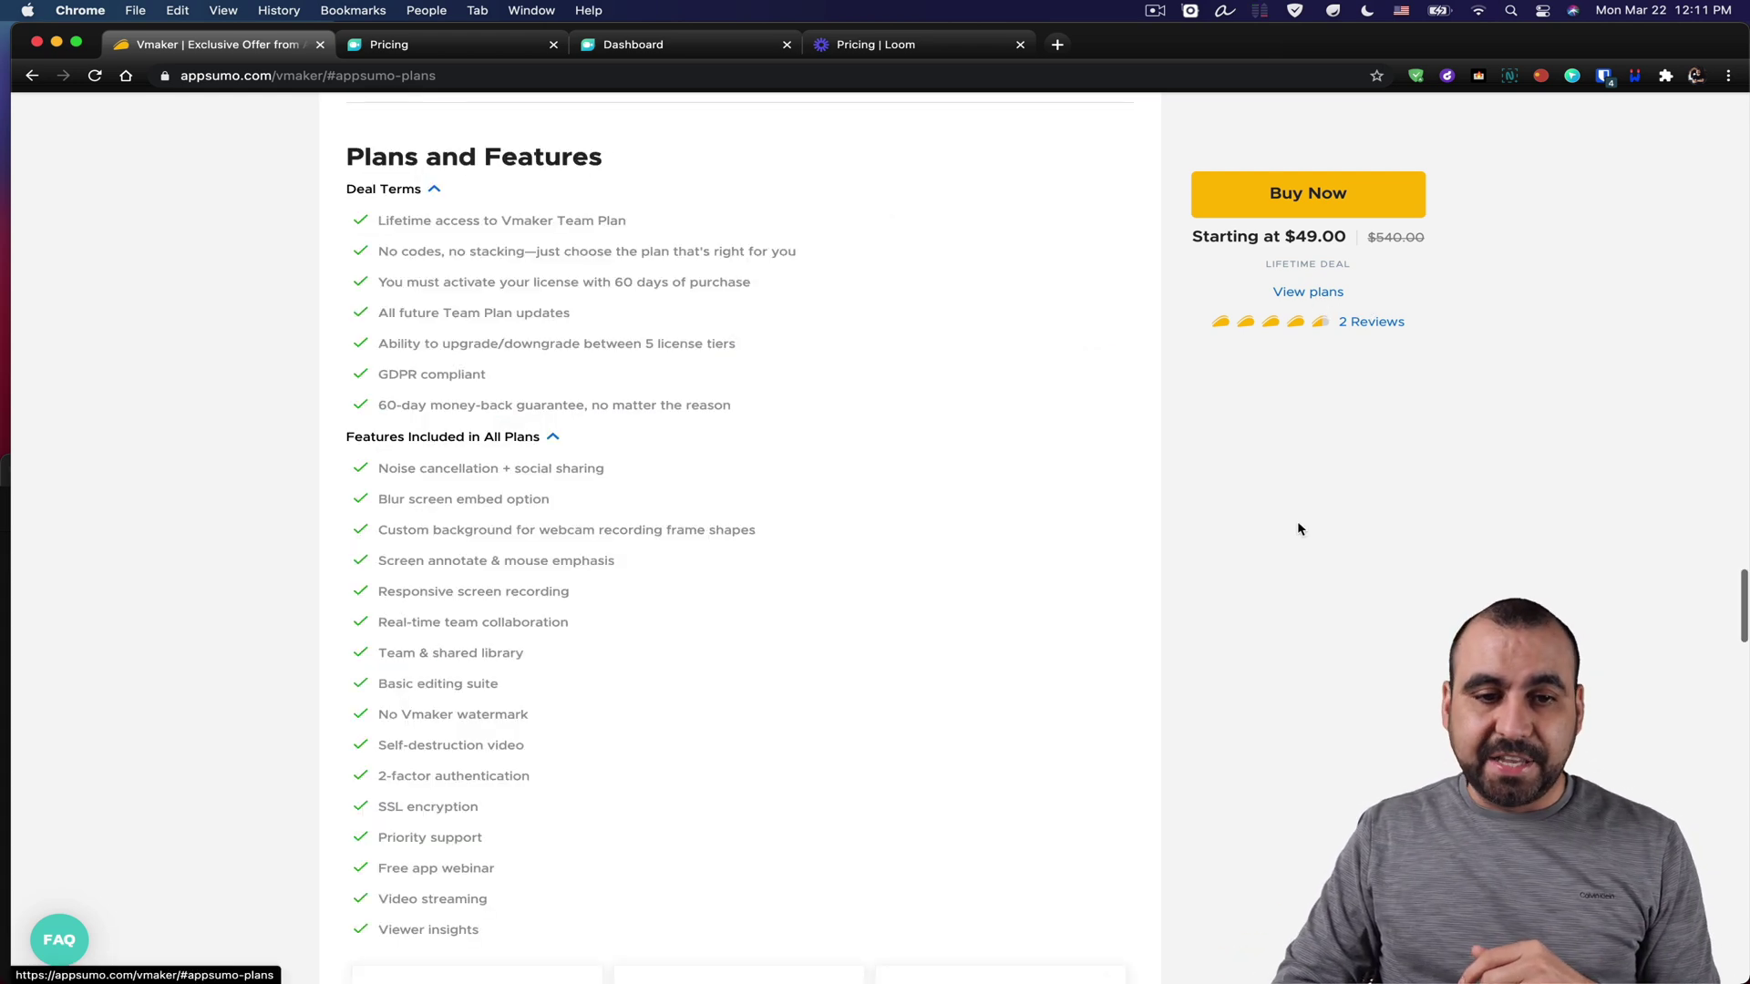
drag(556, 220, 624, 220)
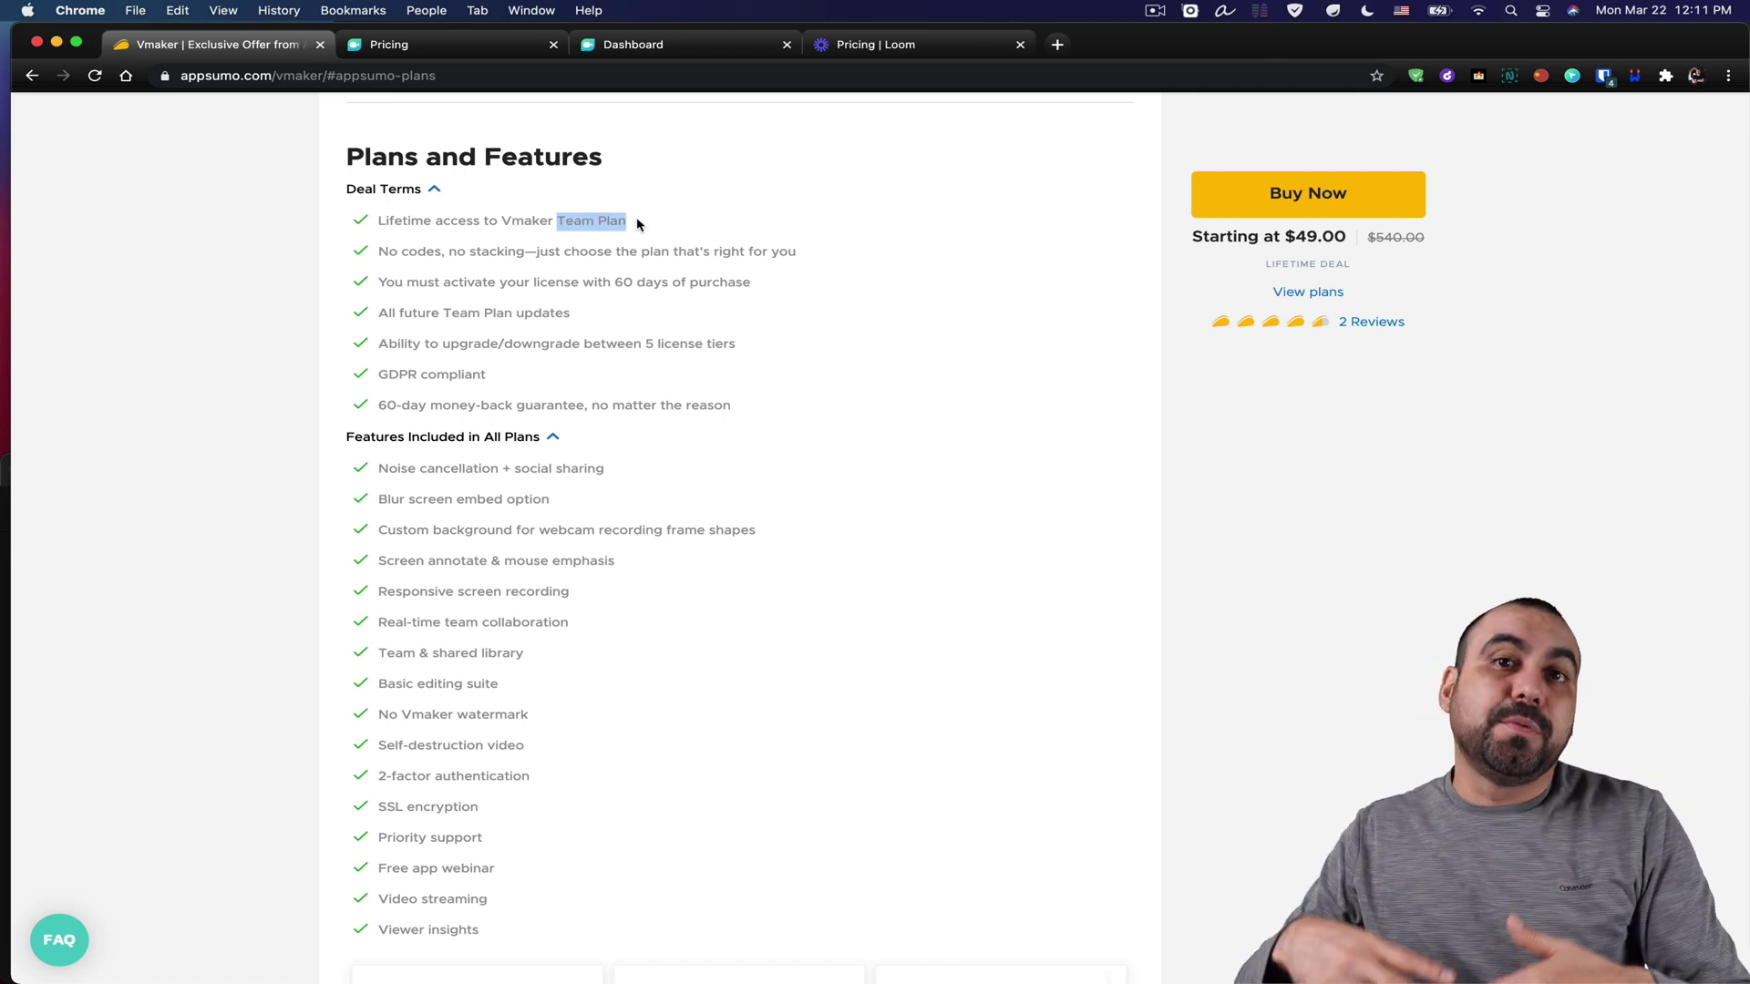
click(637, 220)
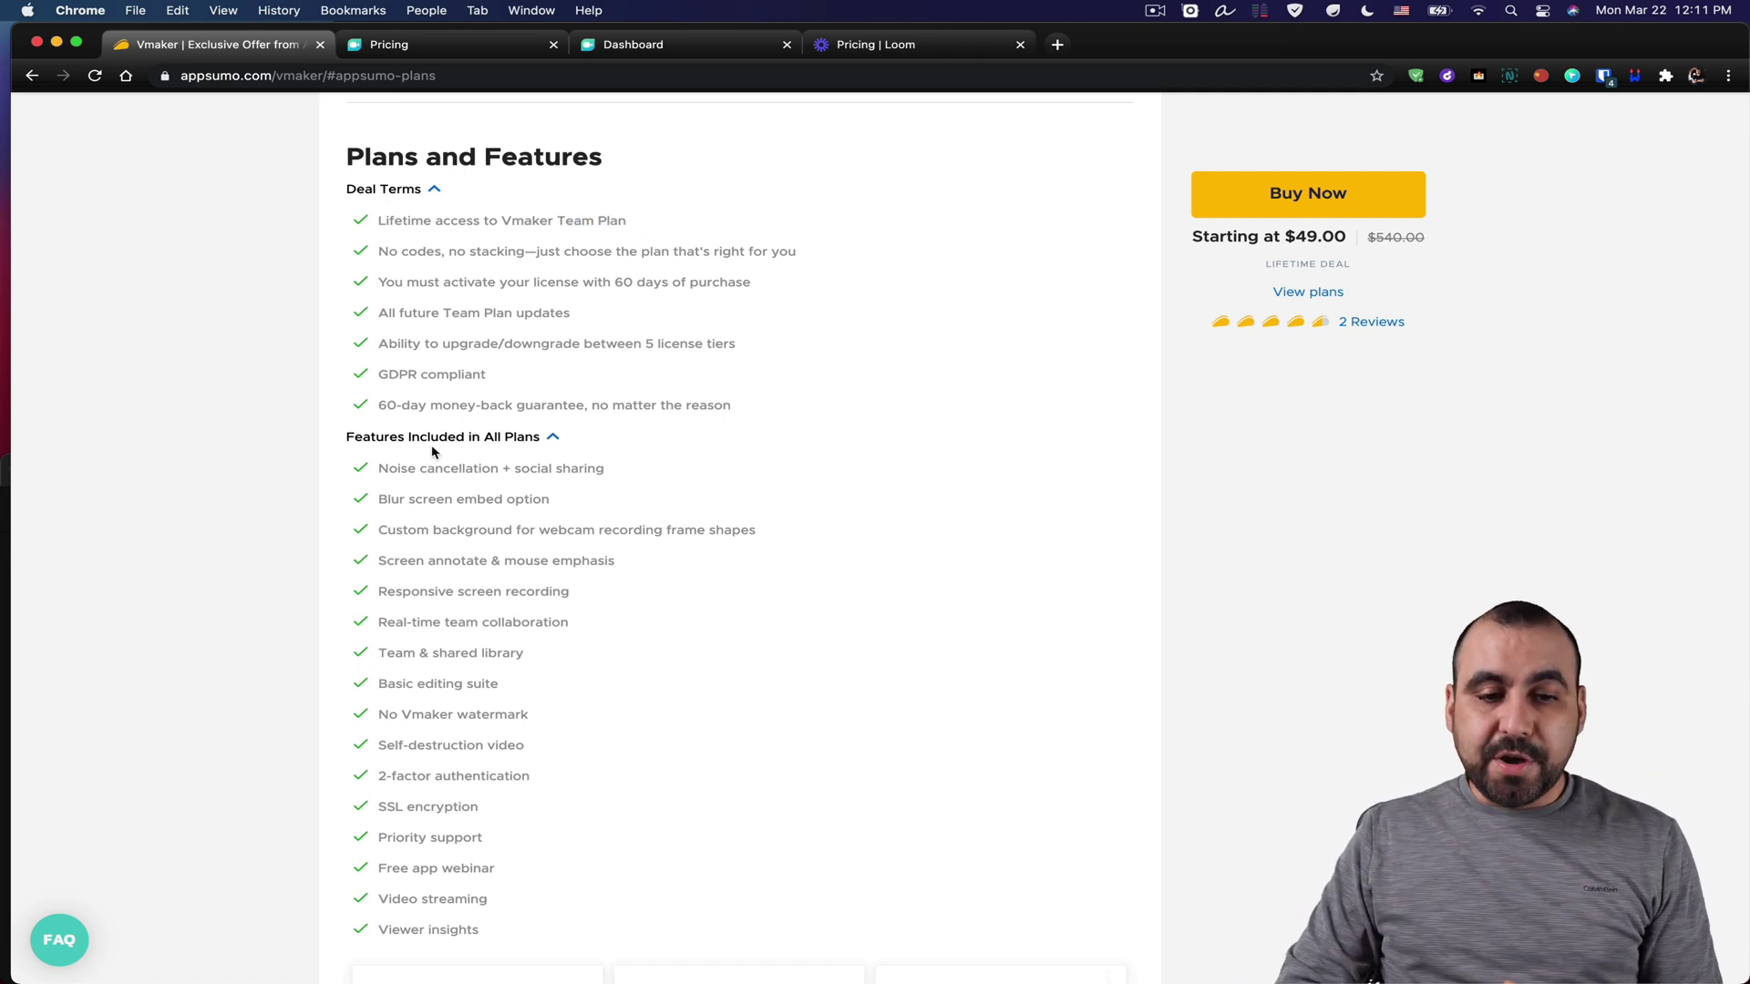
- Scroll to the License Tier cards, highlight Tier 1's 3-user limit, then switch to Loom pricing
scroll(547, 533, down, 3)
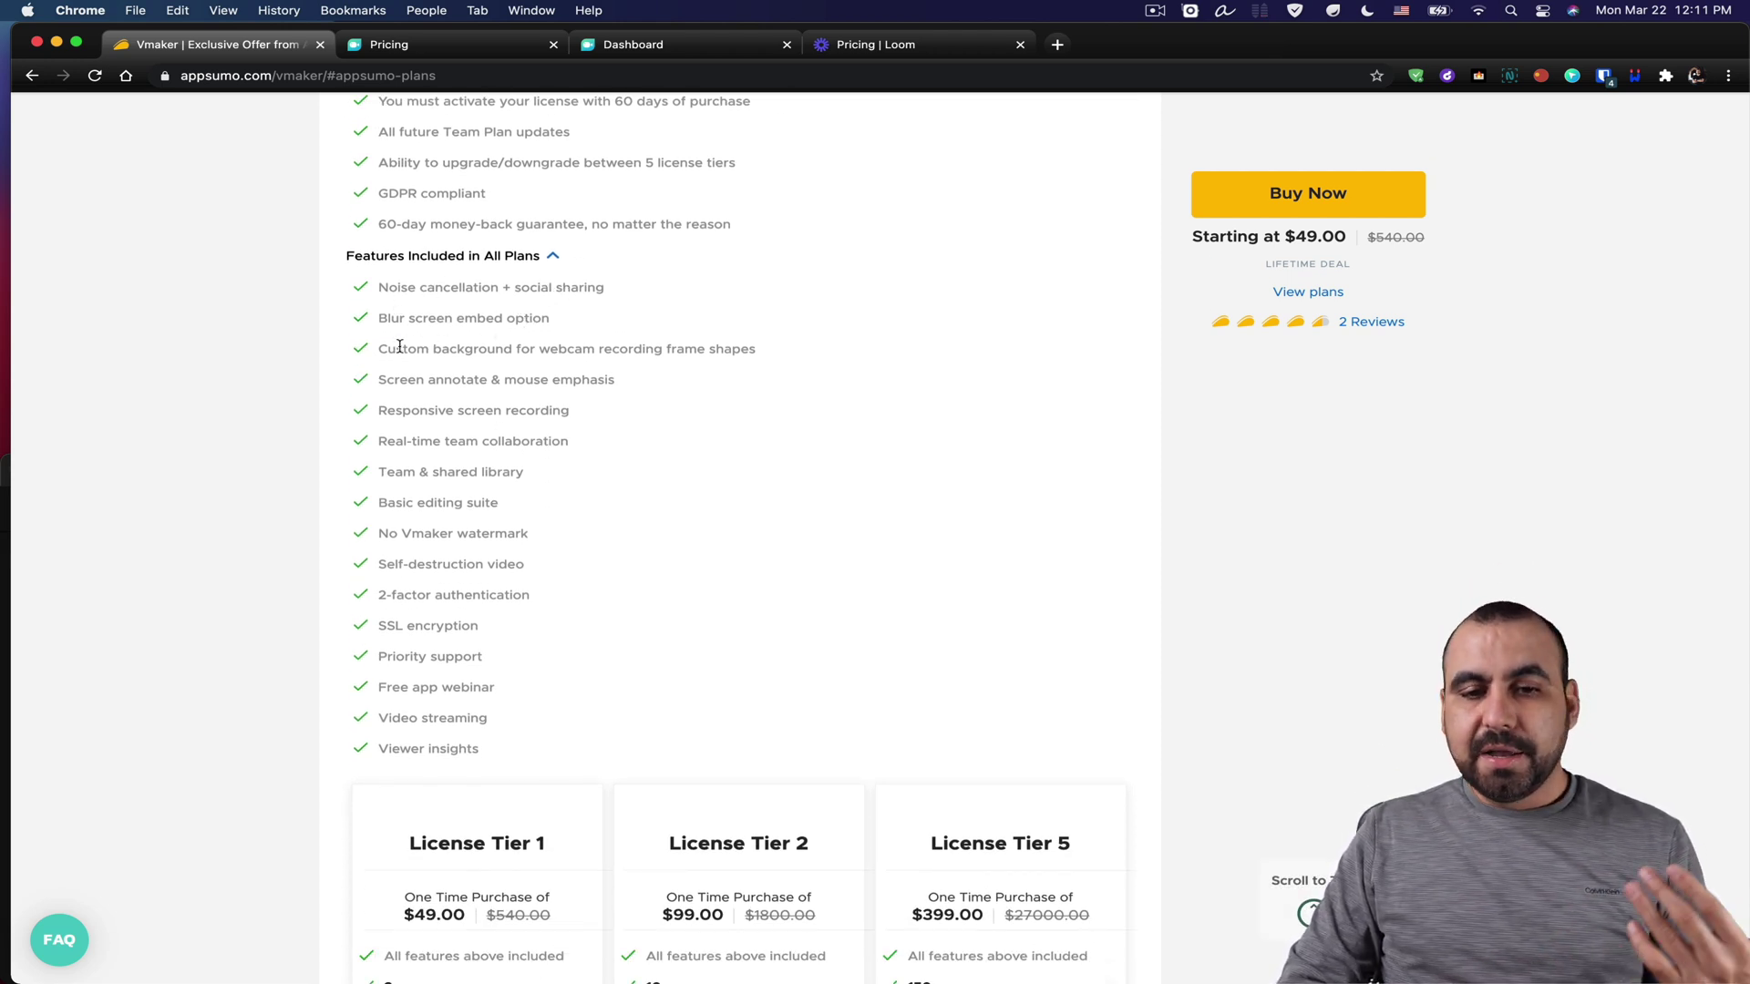
scroll(617, 573, down, 2)
scroll(617, 573, down, 5)
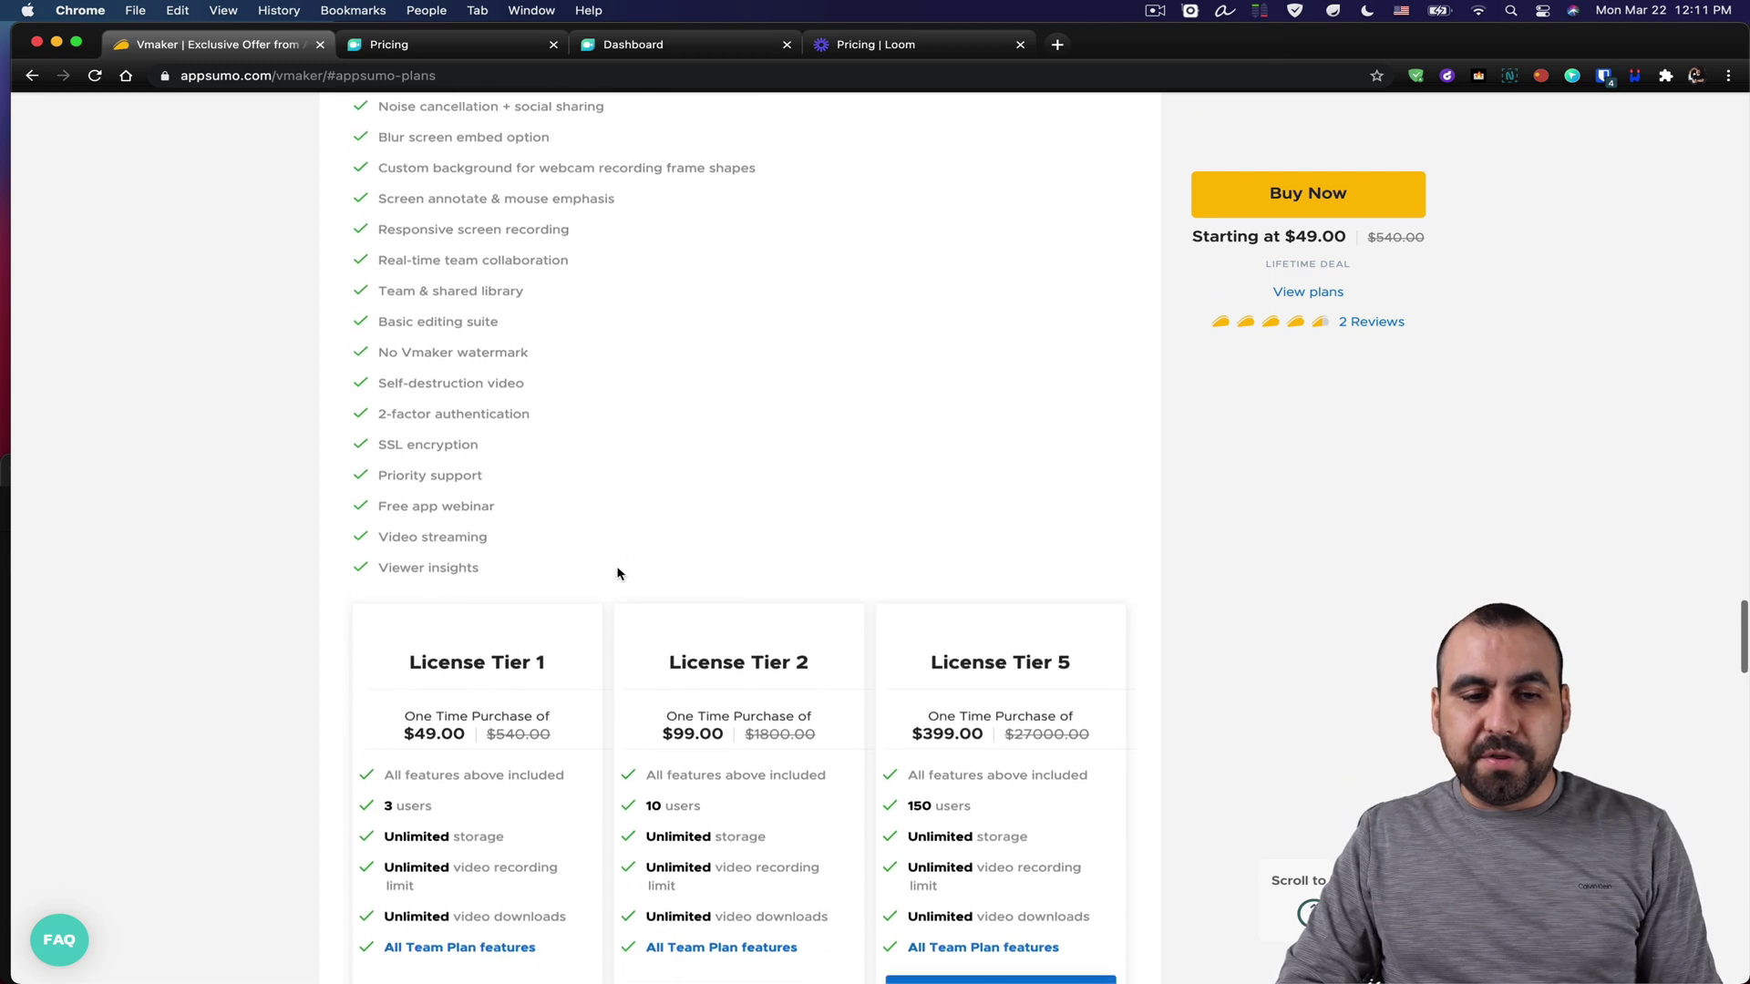
scroll(626, 452, down, 2)
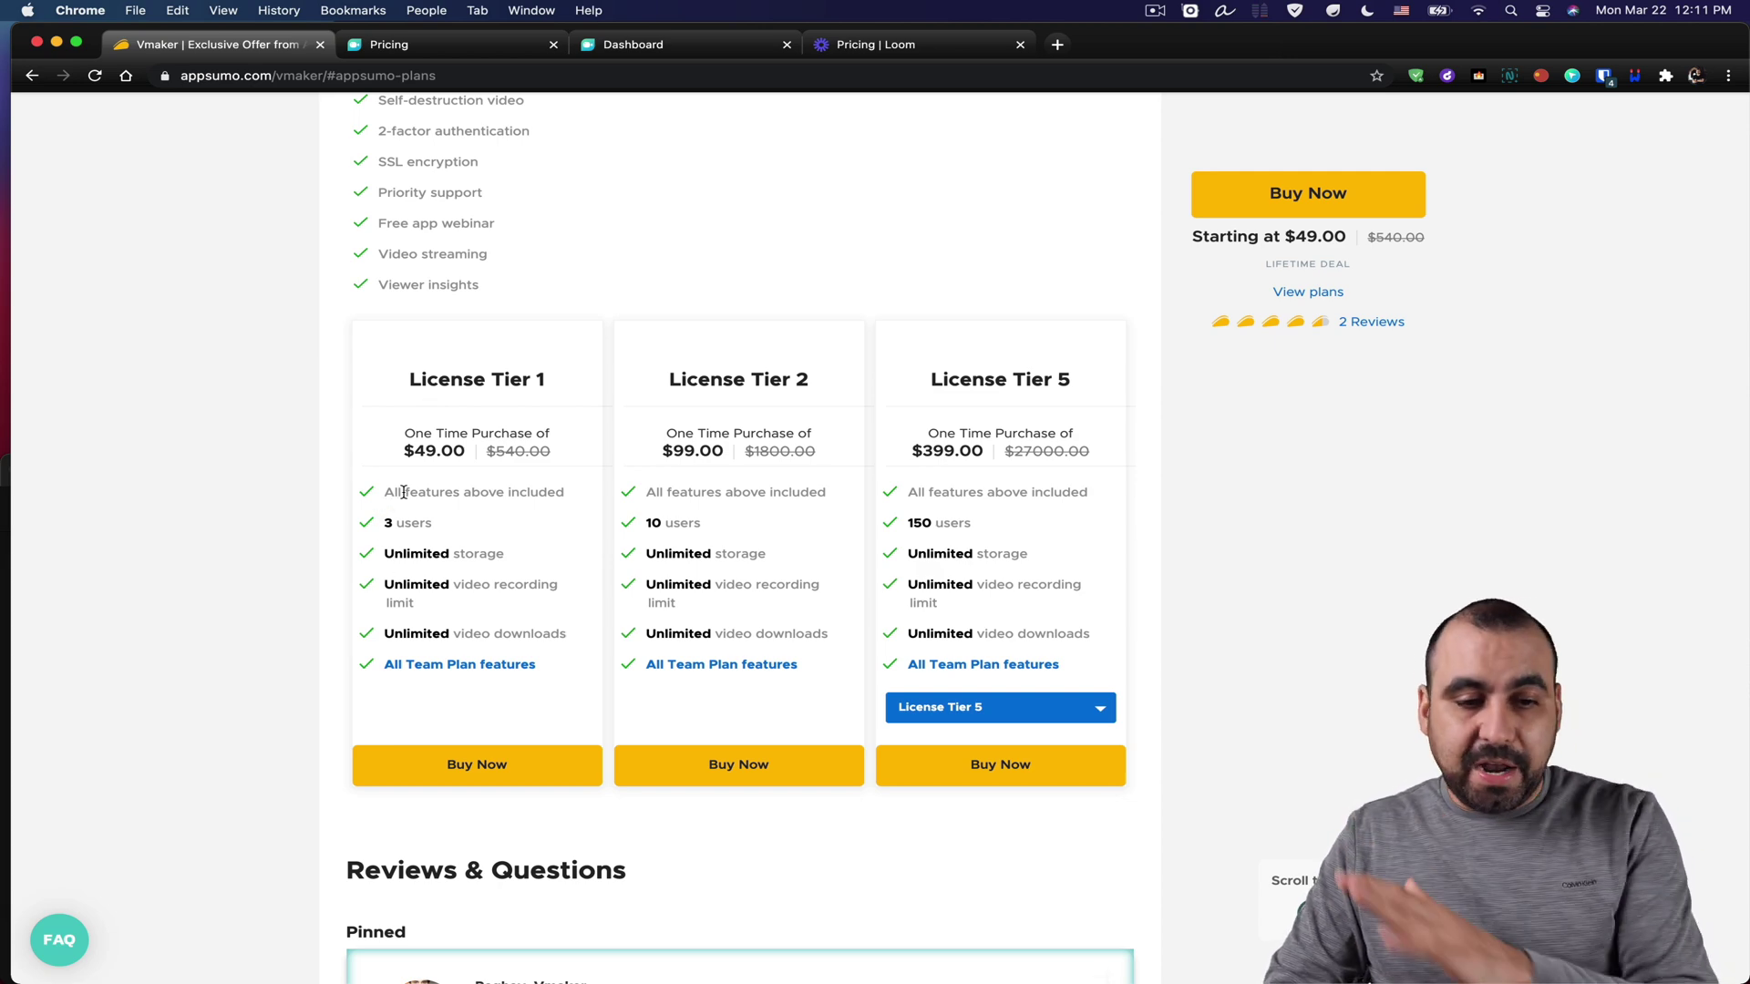
drag(386, 527, 437, 528)
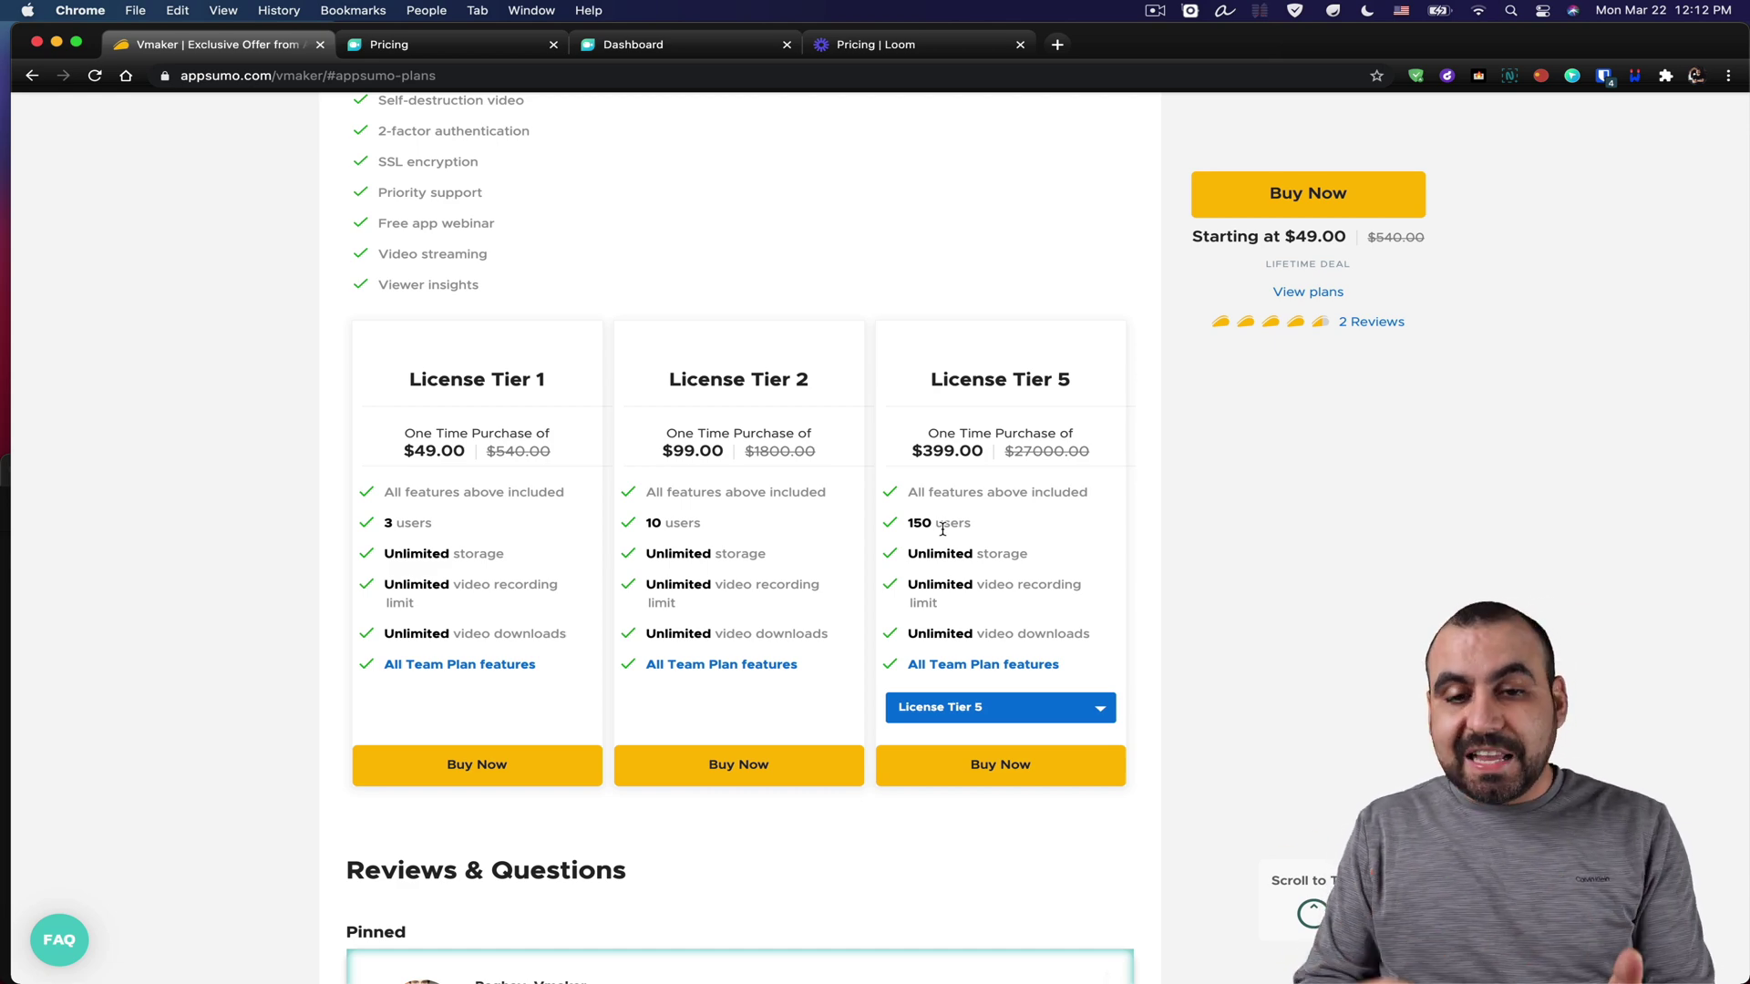
key(super+4)
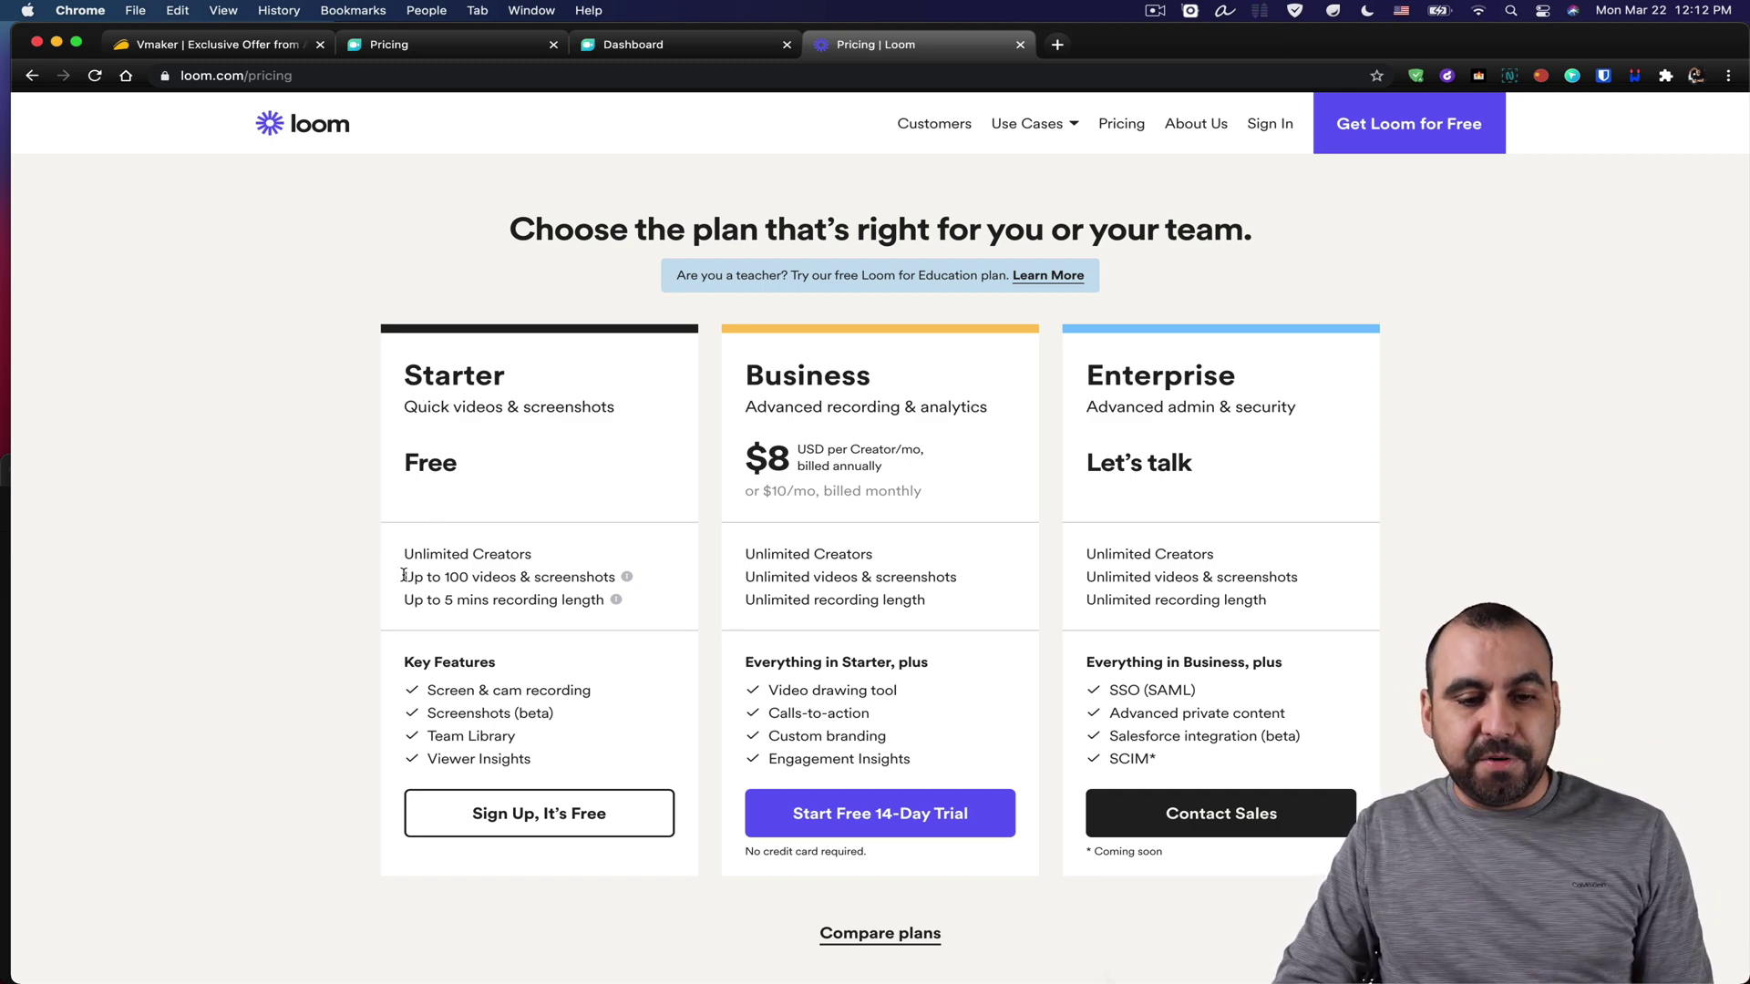
- Highlight Loom Starter's 100-video and 5-minute recording limits, then return to the AppSumo Vmaker page
drag(404, 576, 535, 578)
click(555, 582)
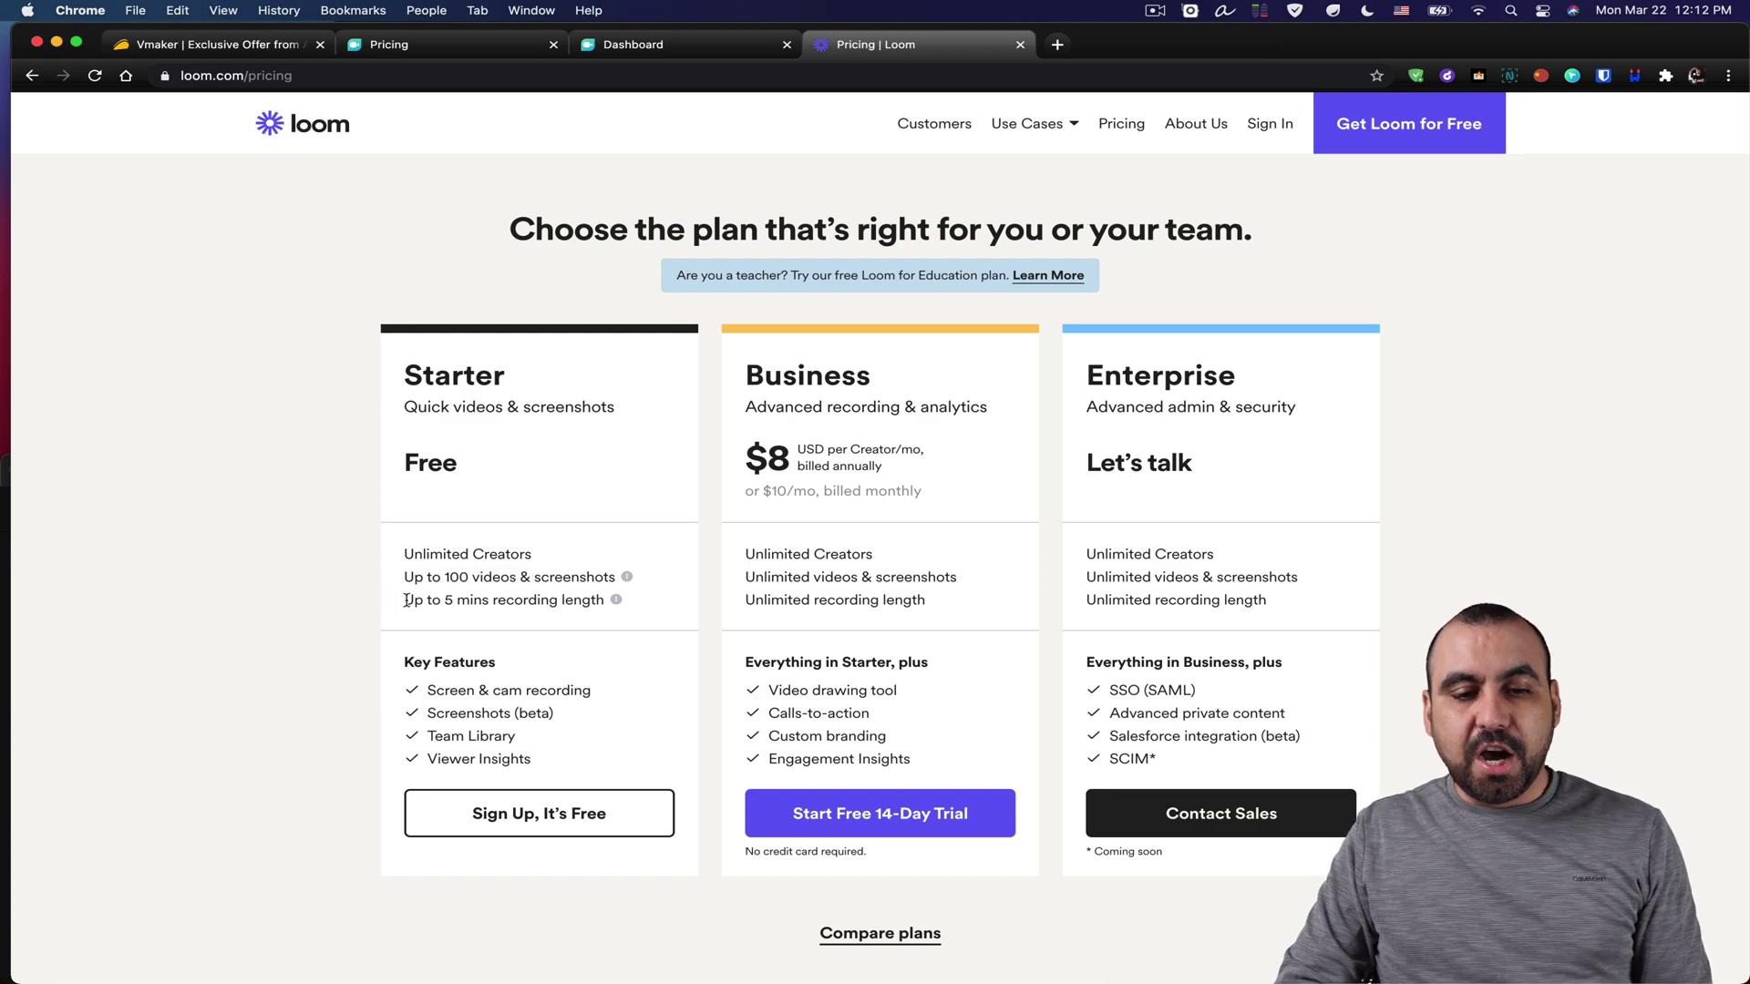
drag(407, 600, 558, 601)
click(580, 627)
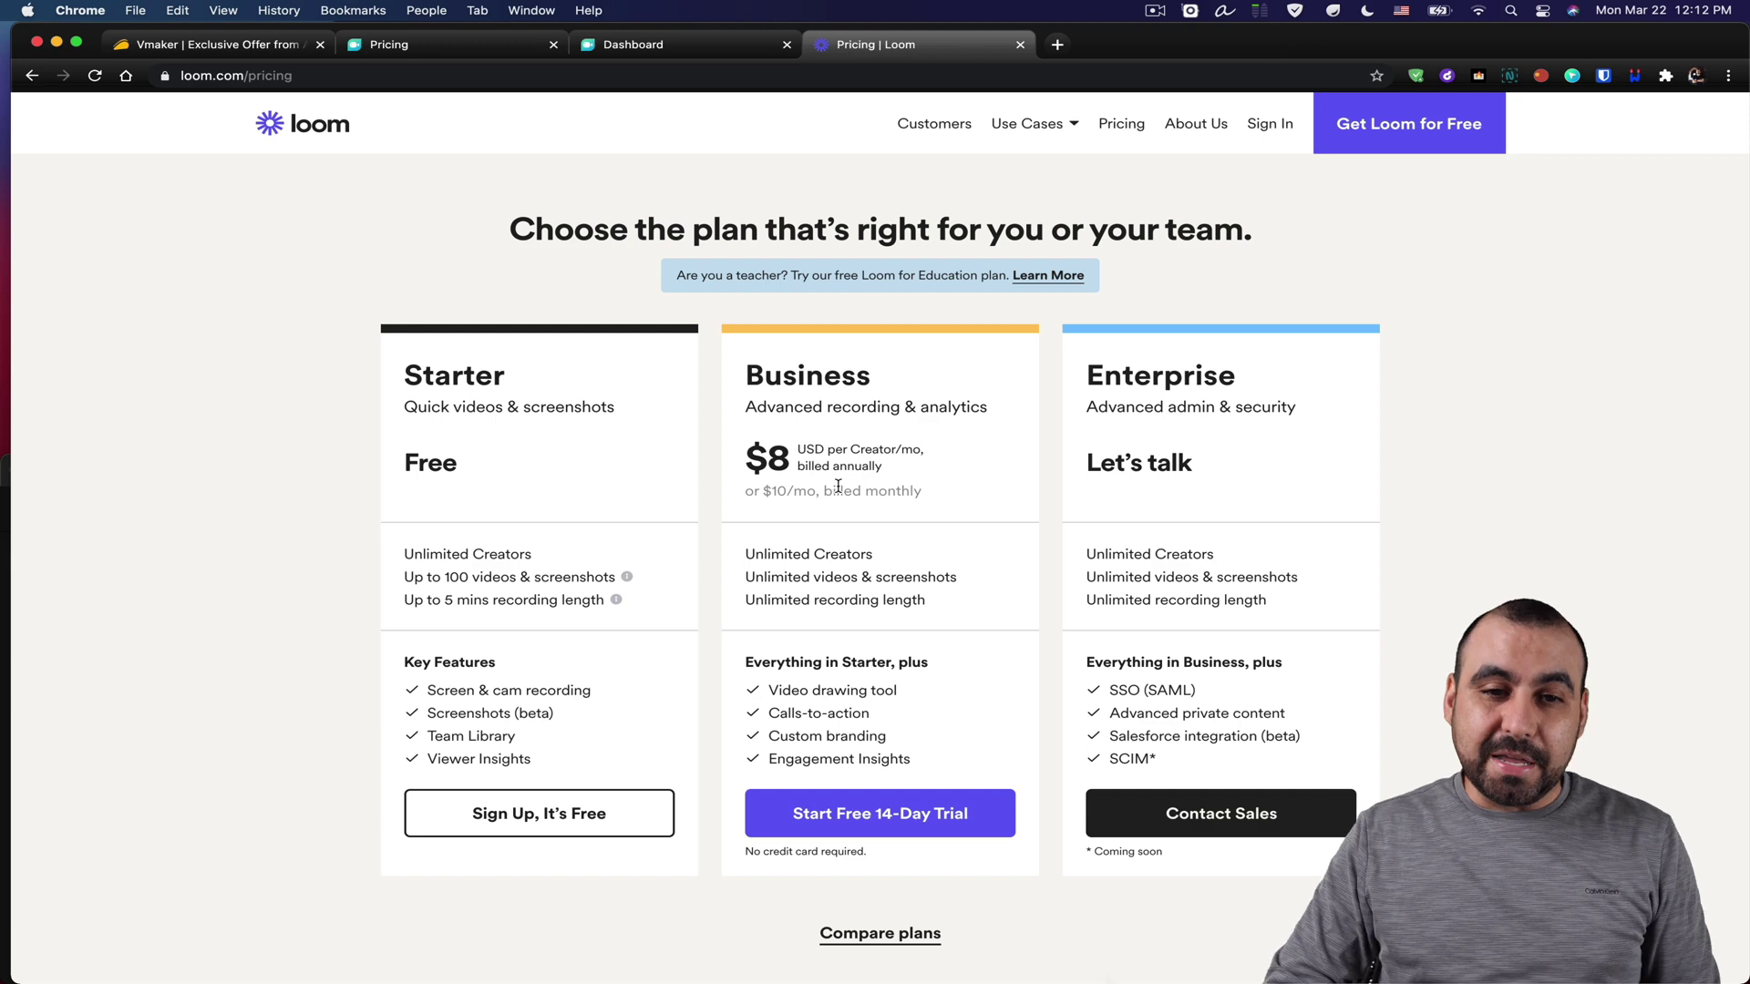
key(super+1)
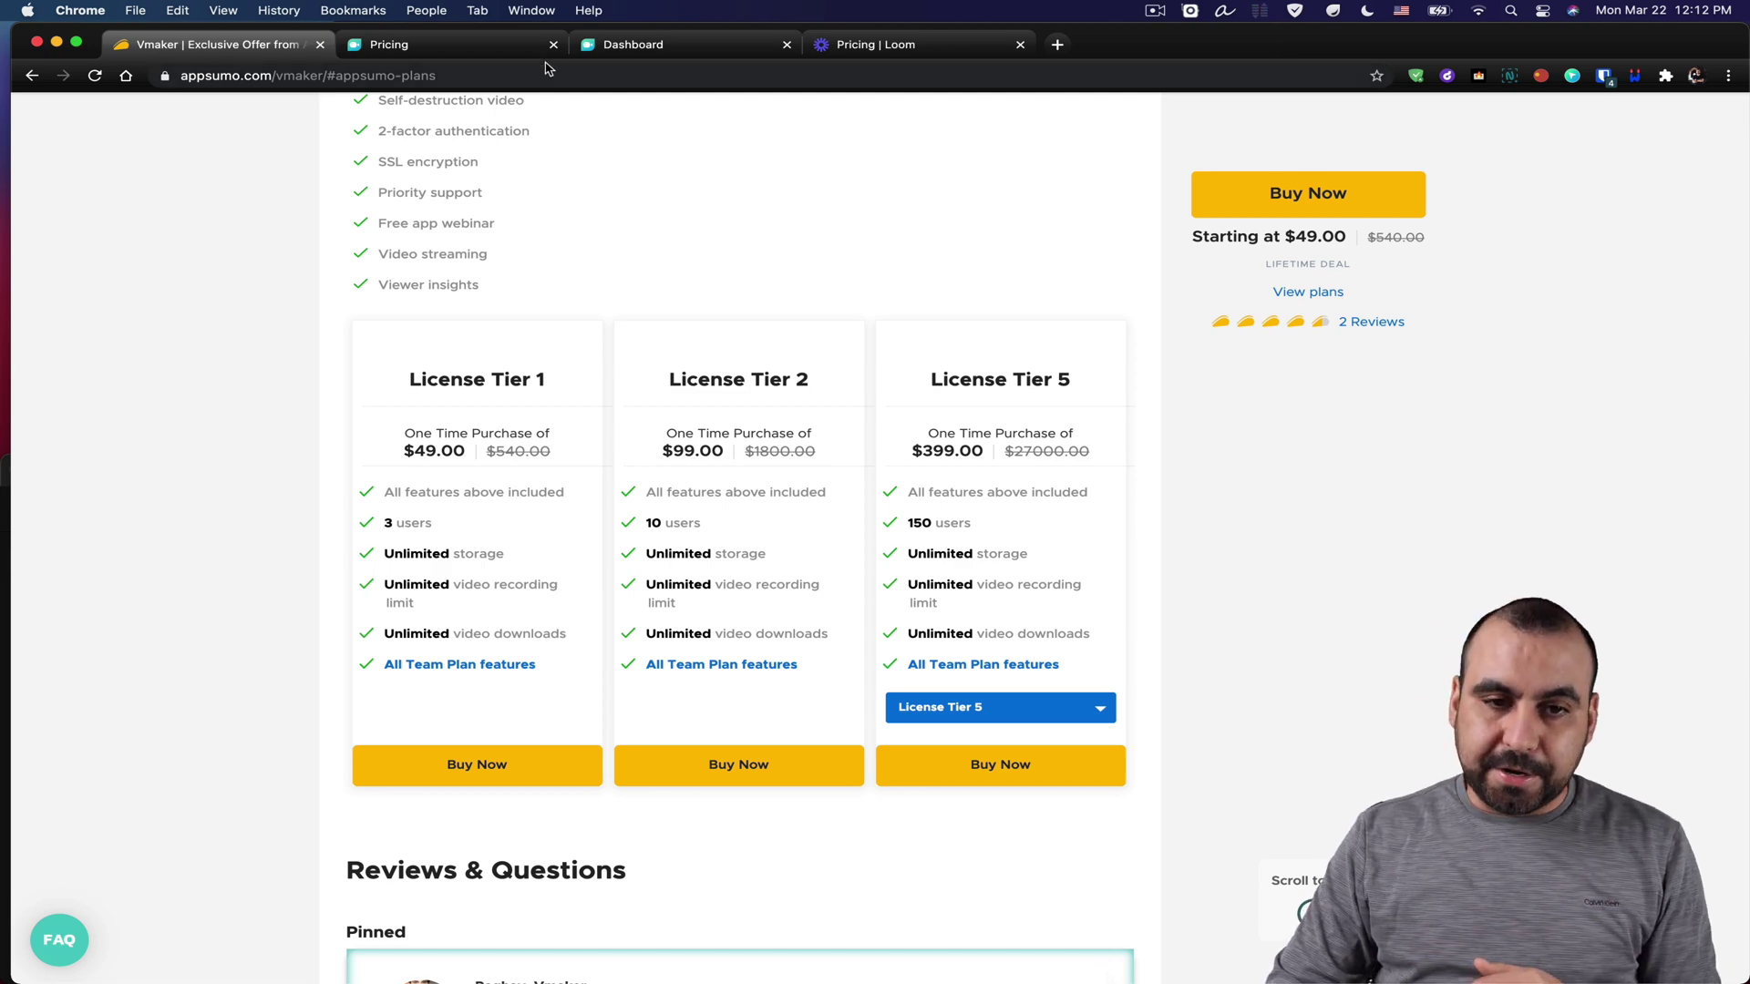
- From the Vmaker dashboard, start a full-screen Screen + Webcam recording via the recorder
click(642, 39)
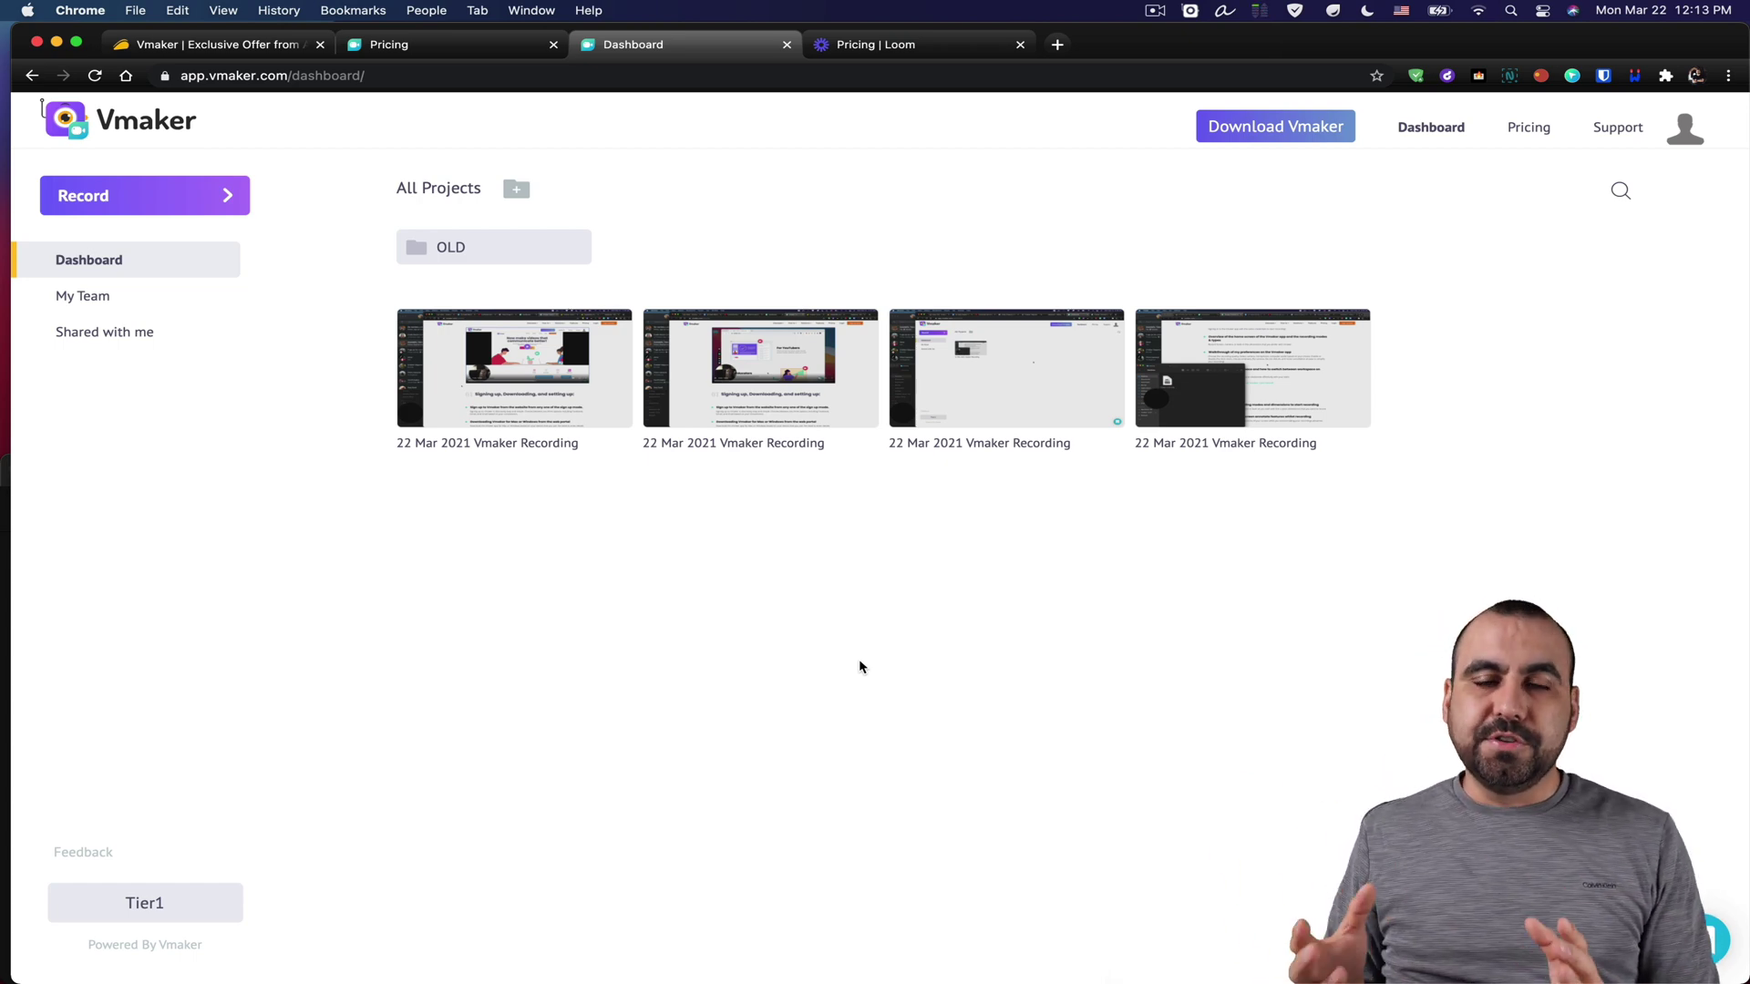
click(1189, 11)
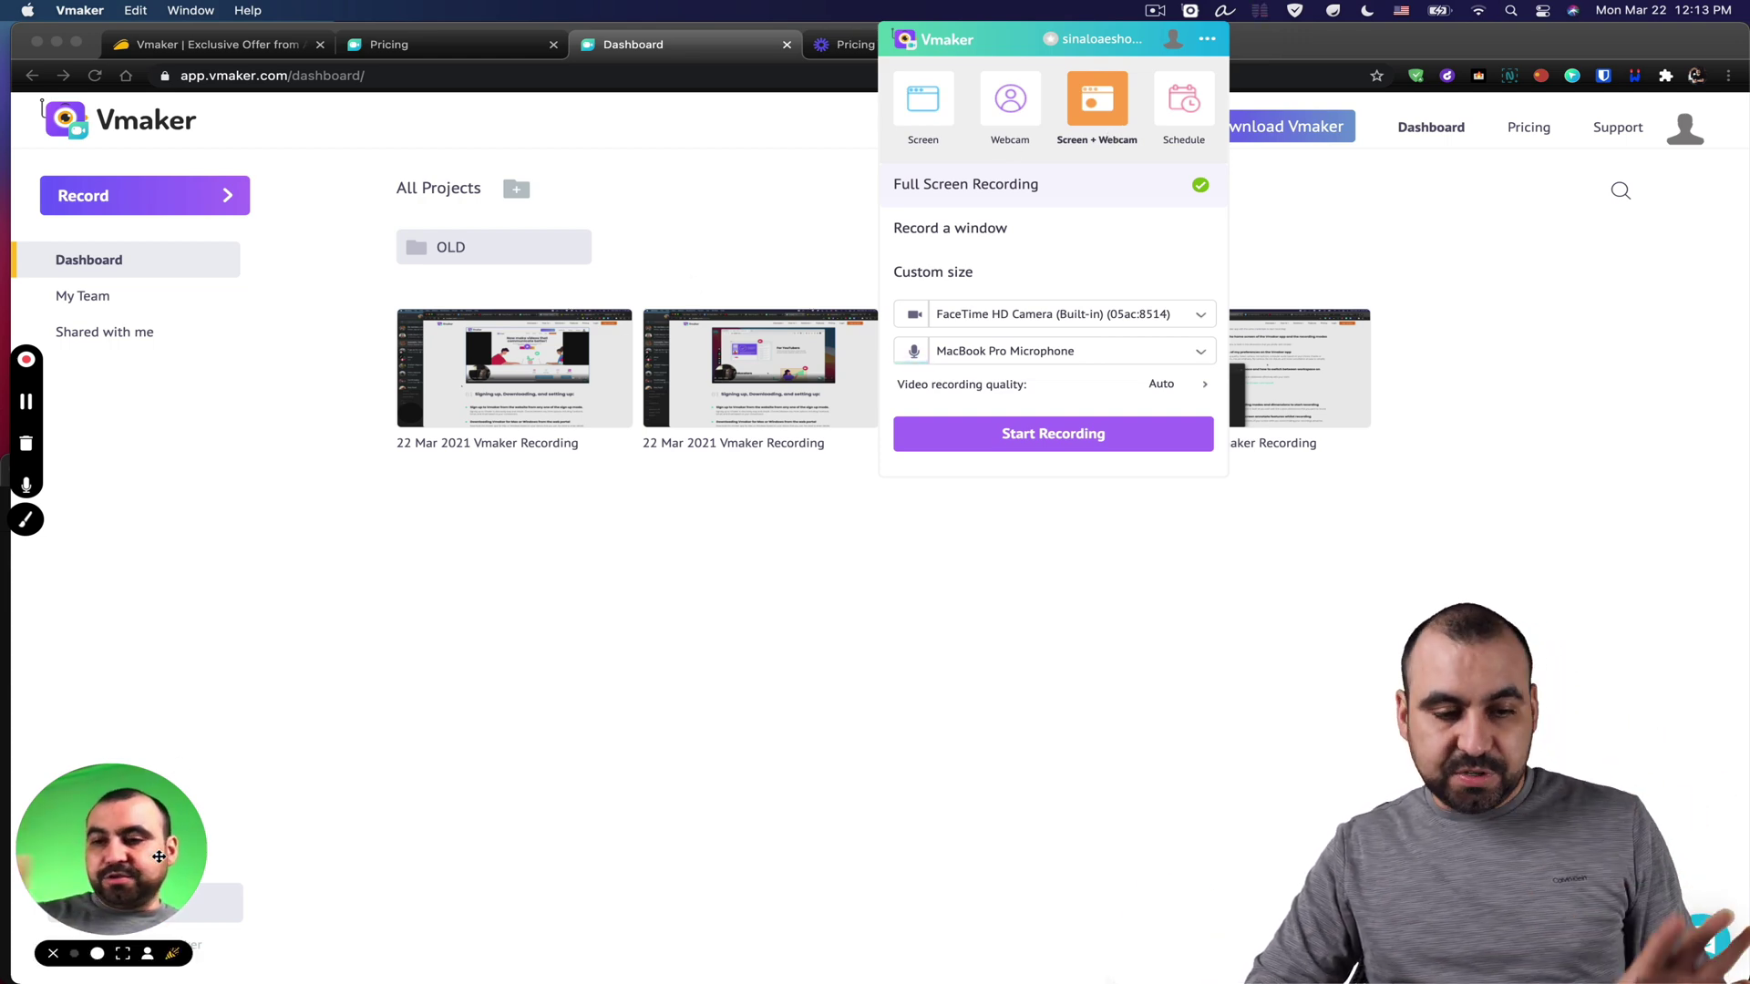
click(1050, 441)
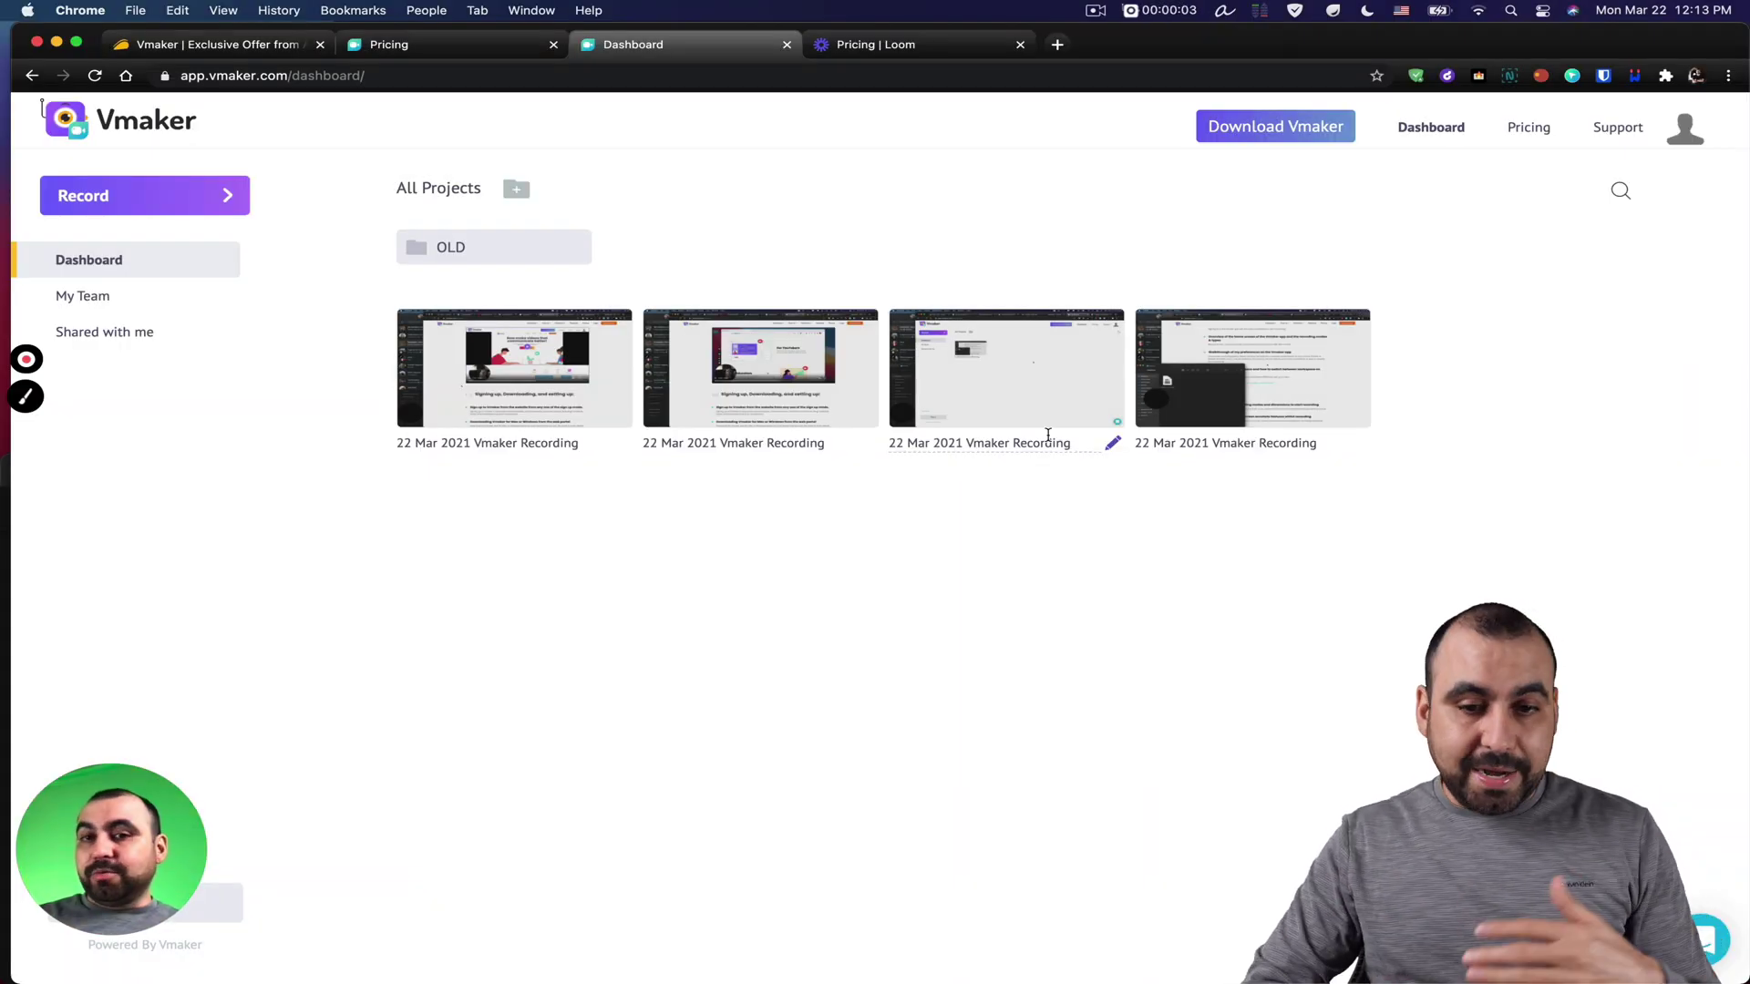
- Annotate in green with an arrow, a box and a circle around the fourth thumbnail, then clear them
click(25, 395)
click(27, 428)
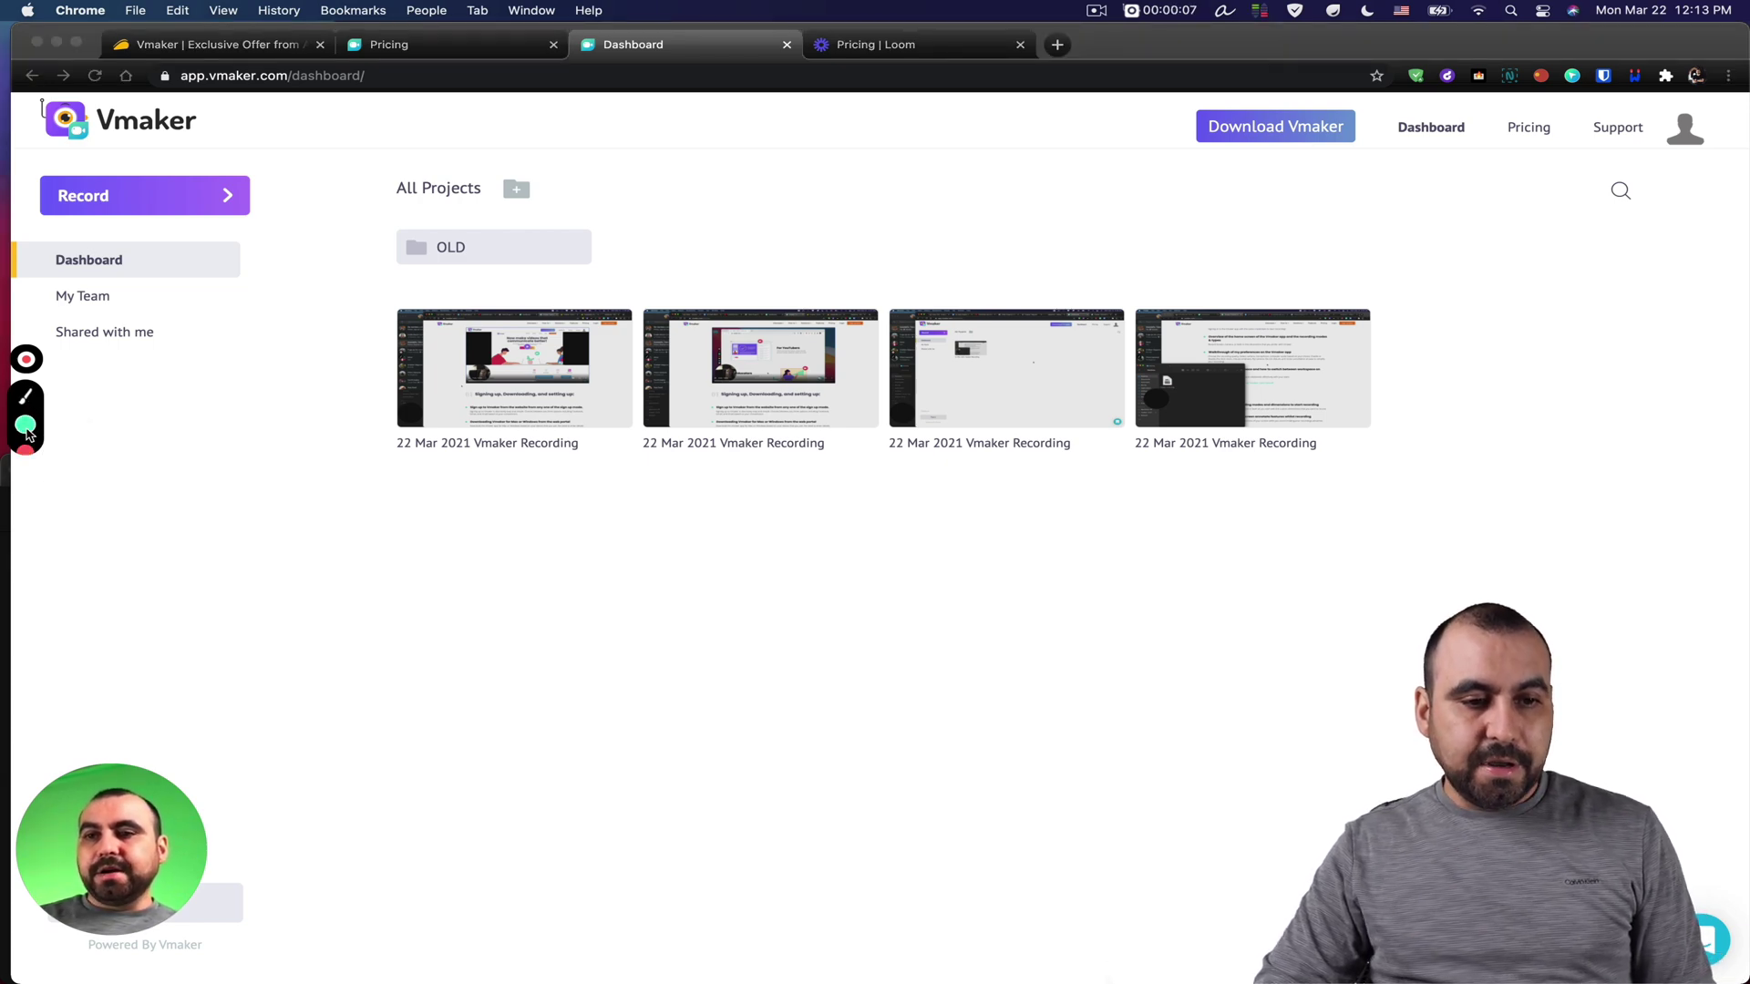
mouse_move(498, 568)
mouse_down()
mouse_move(541, 521)
mouse_move(658, 602)
mouse_up()
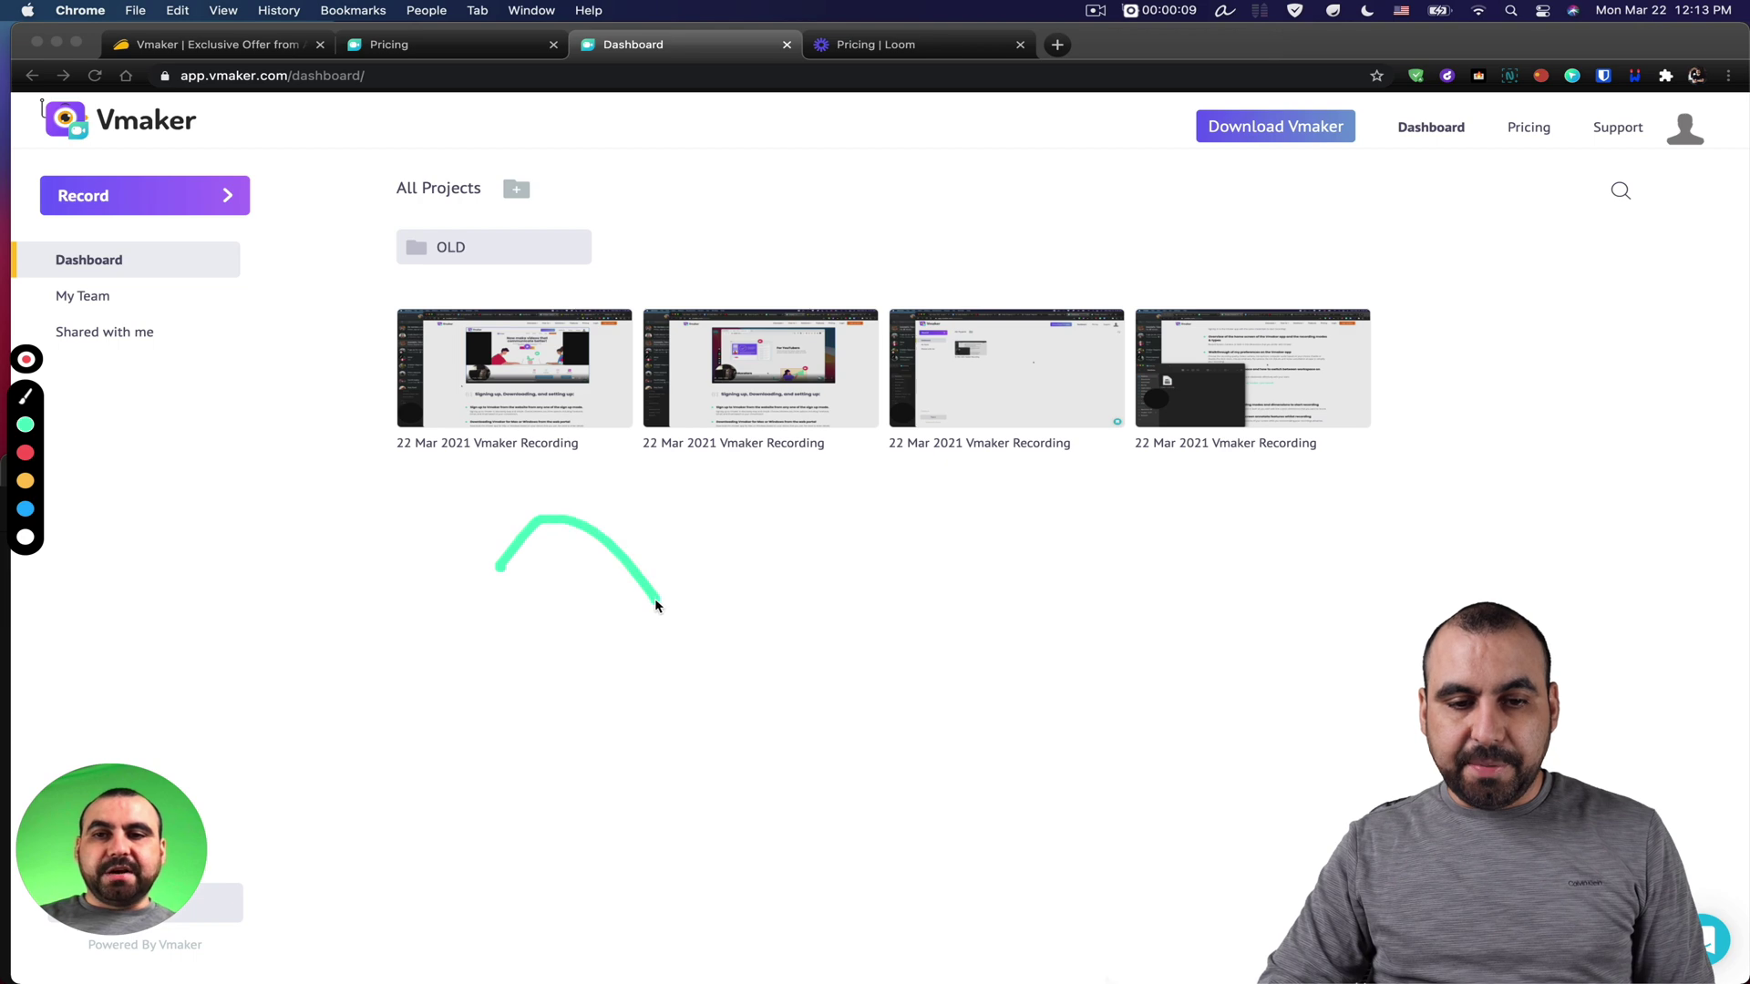
drag(567, 525, 567, 700)
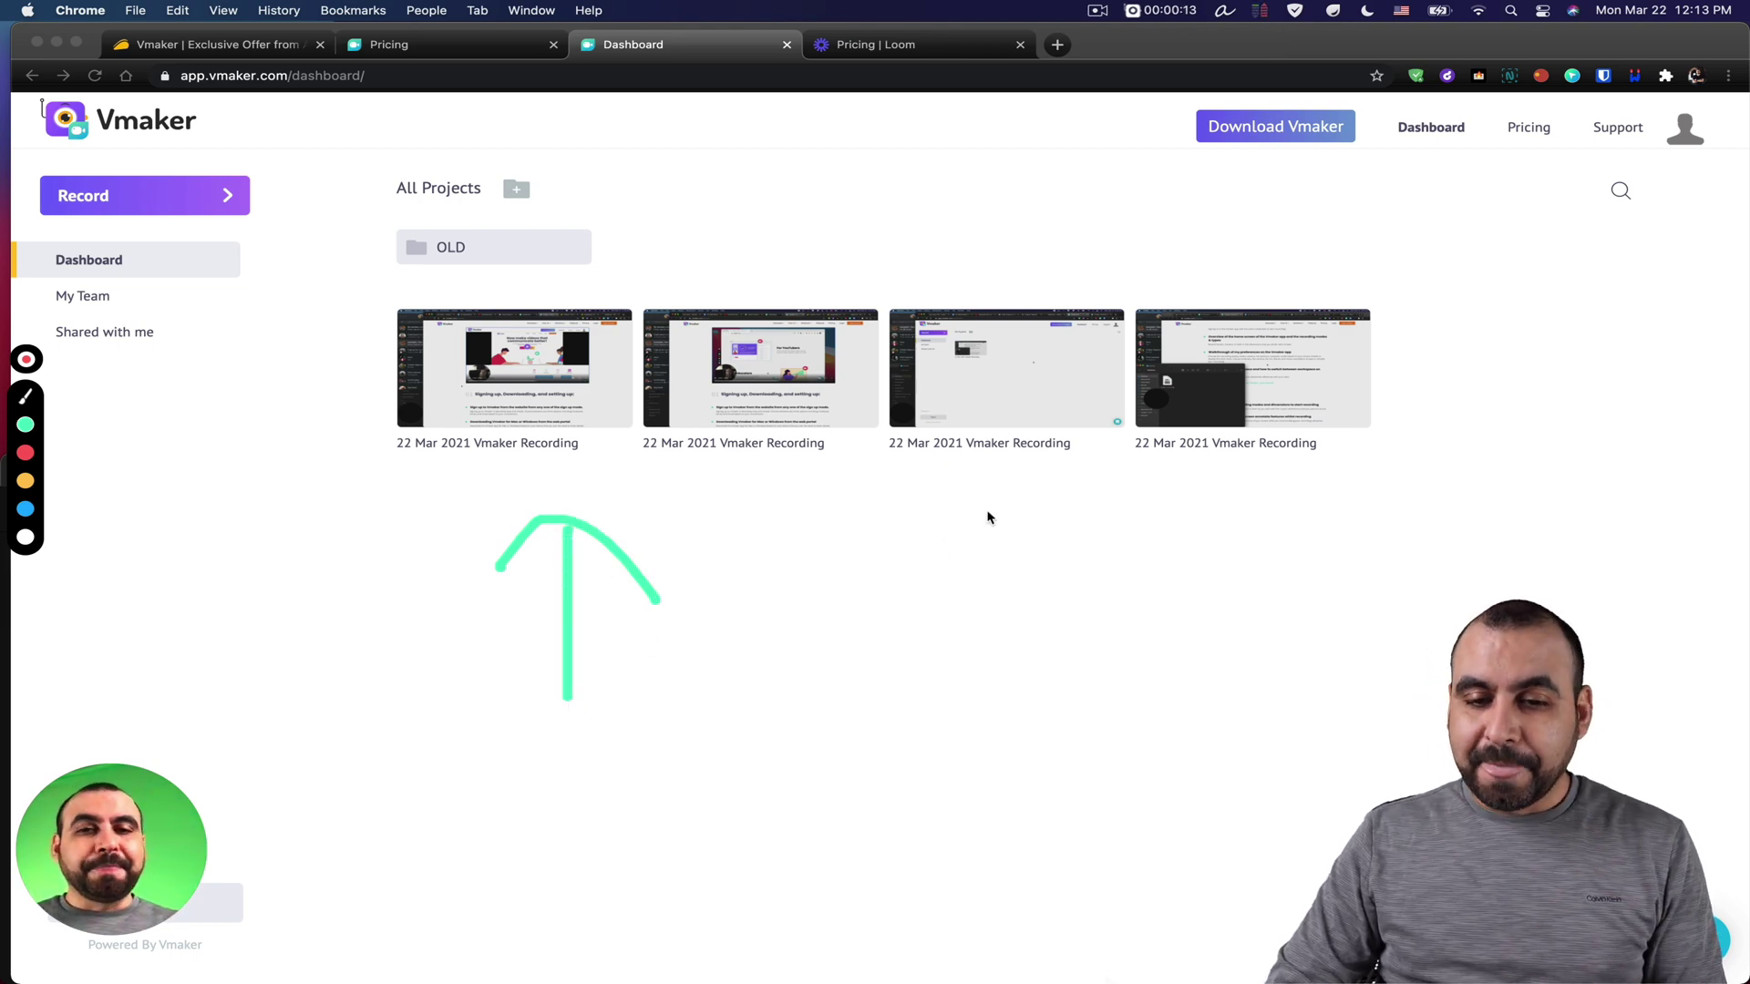
mouse_move(990, 503)
mouse_down()
mouse_move(990, 636)
mouse_move(1234, 589)
mouse_move(1245, 490)
mouse_move(934, 508)
mouse_up()
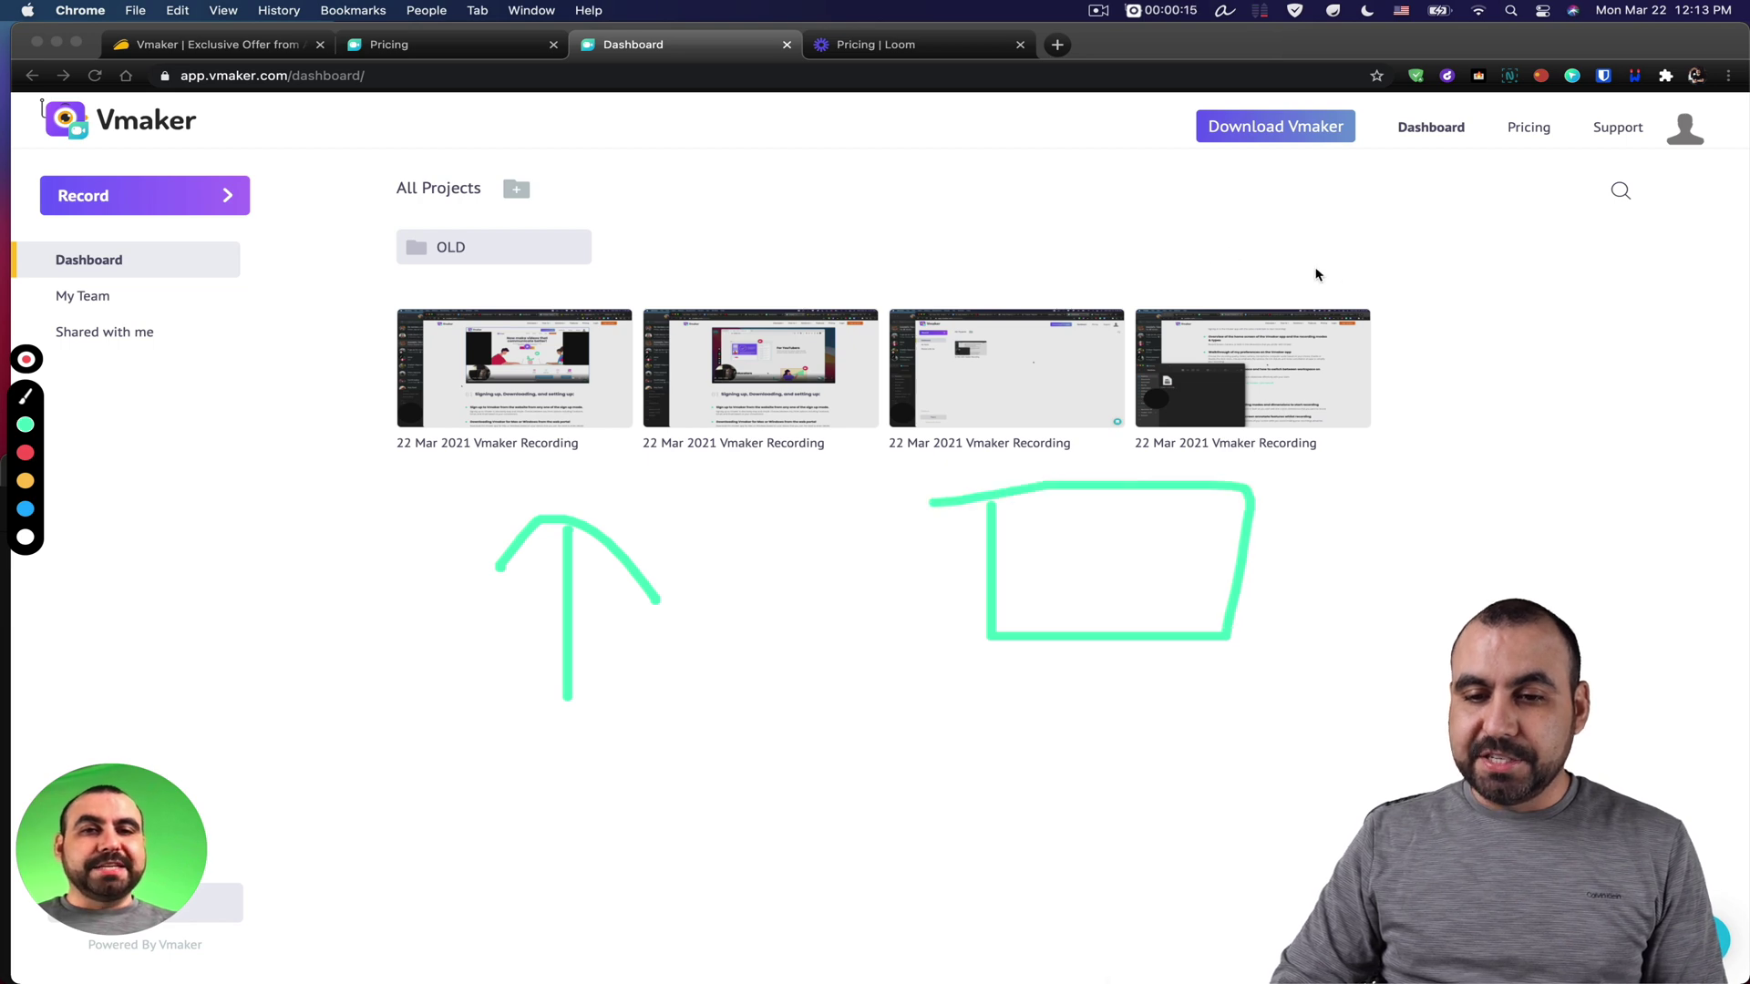
mouse_move(1334, 273)
mouse_down()
mouse_move(1174, 282)
mouse_move(1182, 441)
mouse_move(1339, 231)
mouse_move(1159, 363)
mouse_up()
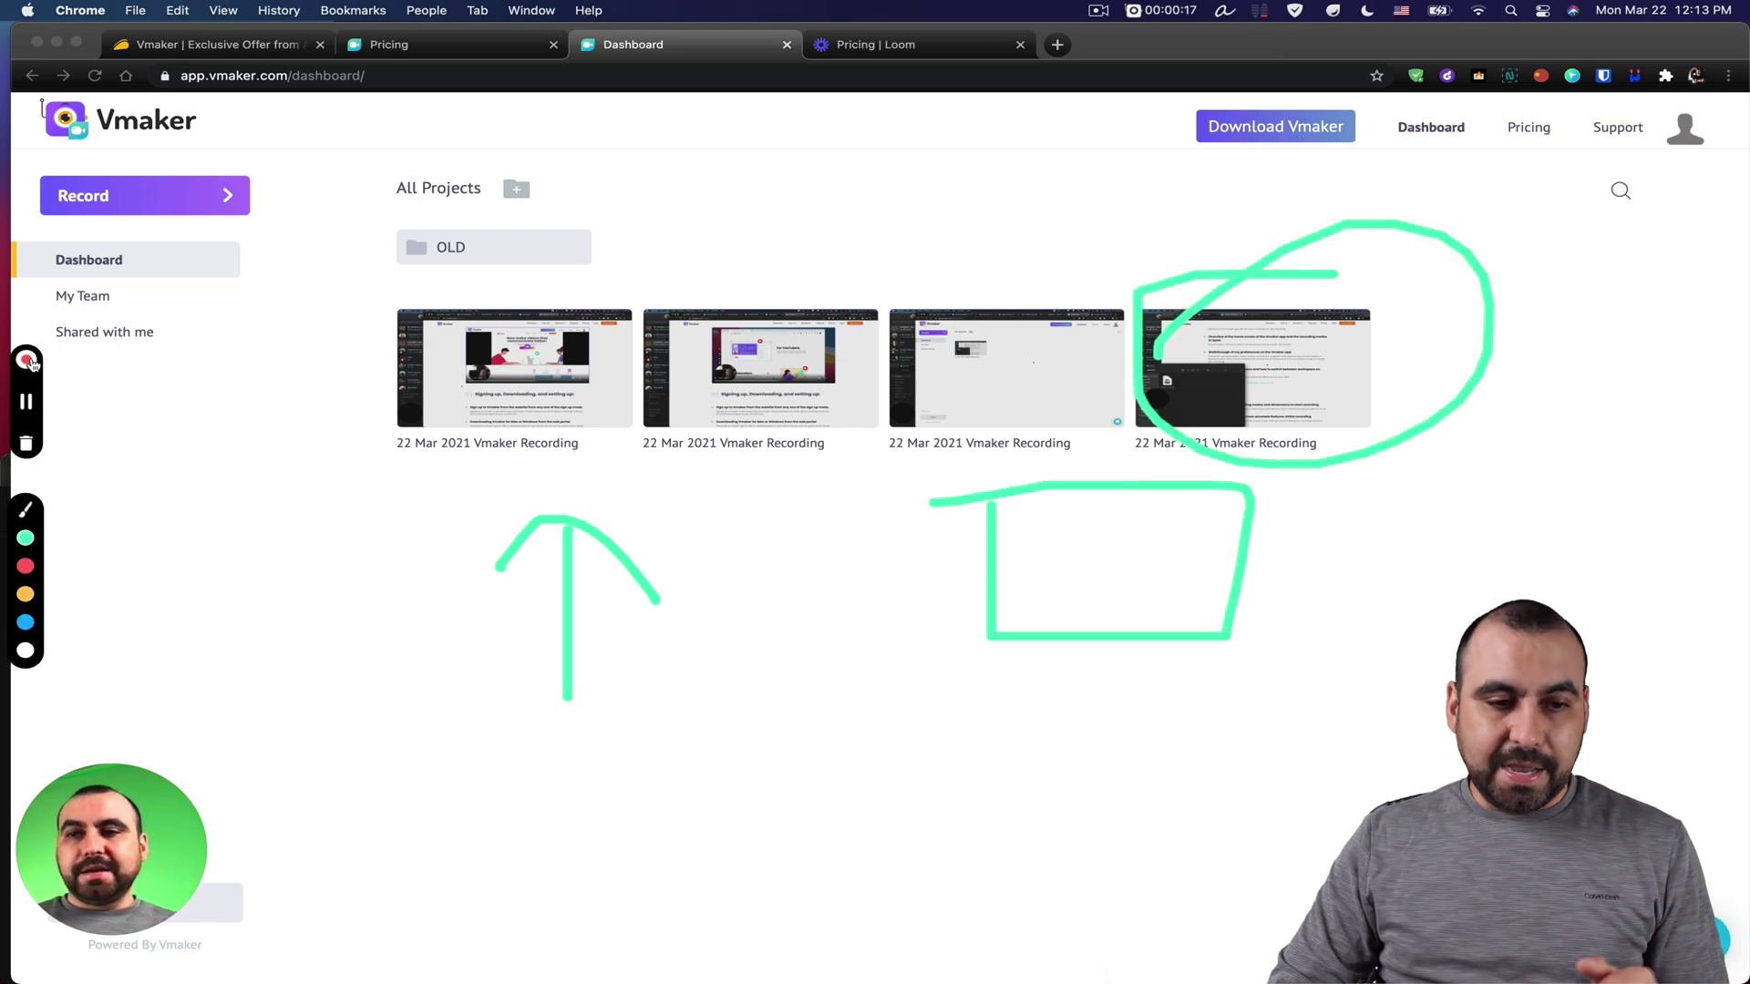
click(28, 394)
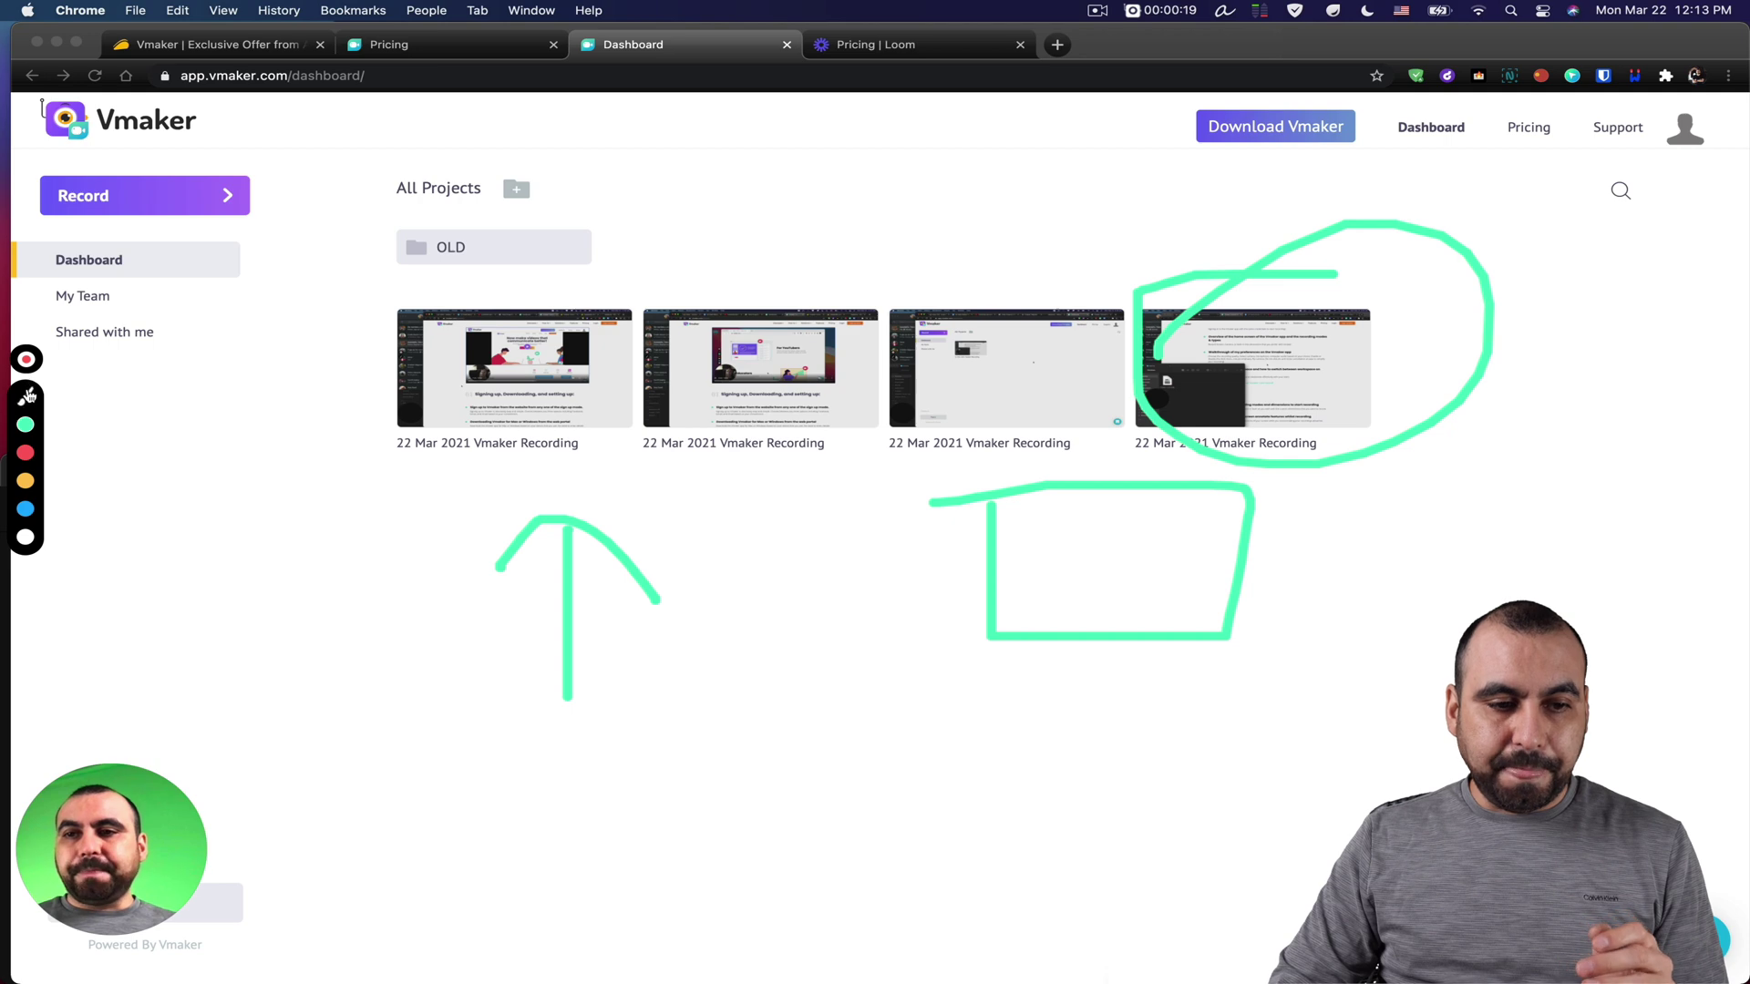
mouse_move(87, 851)
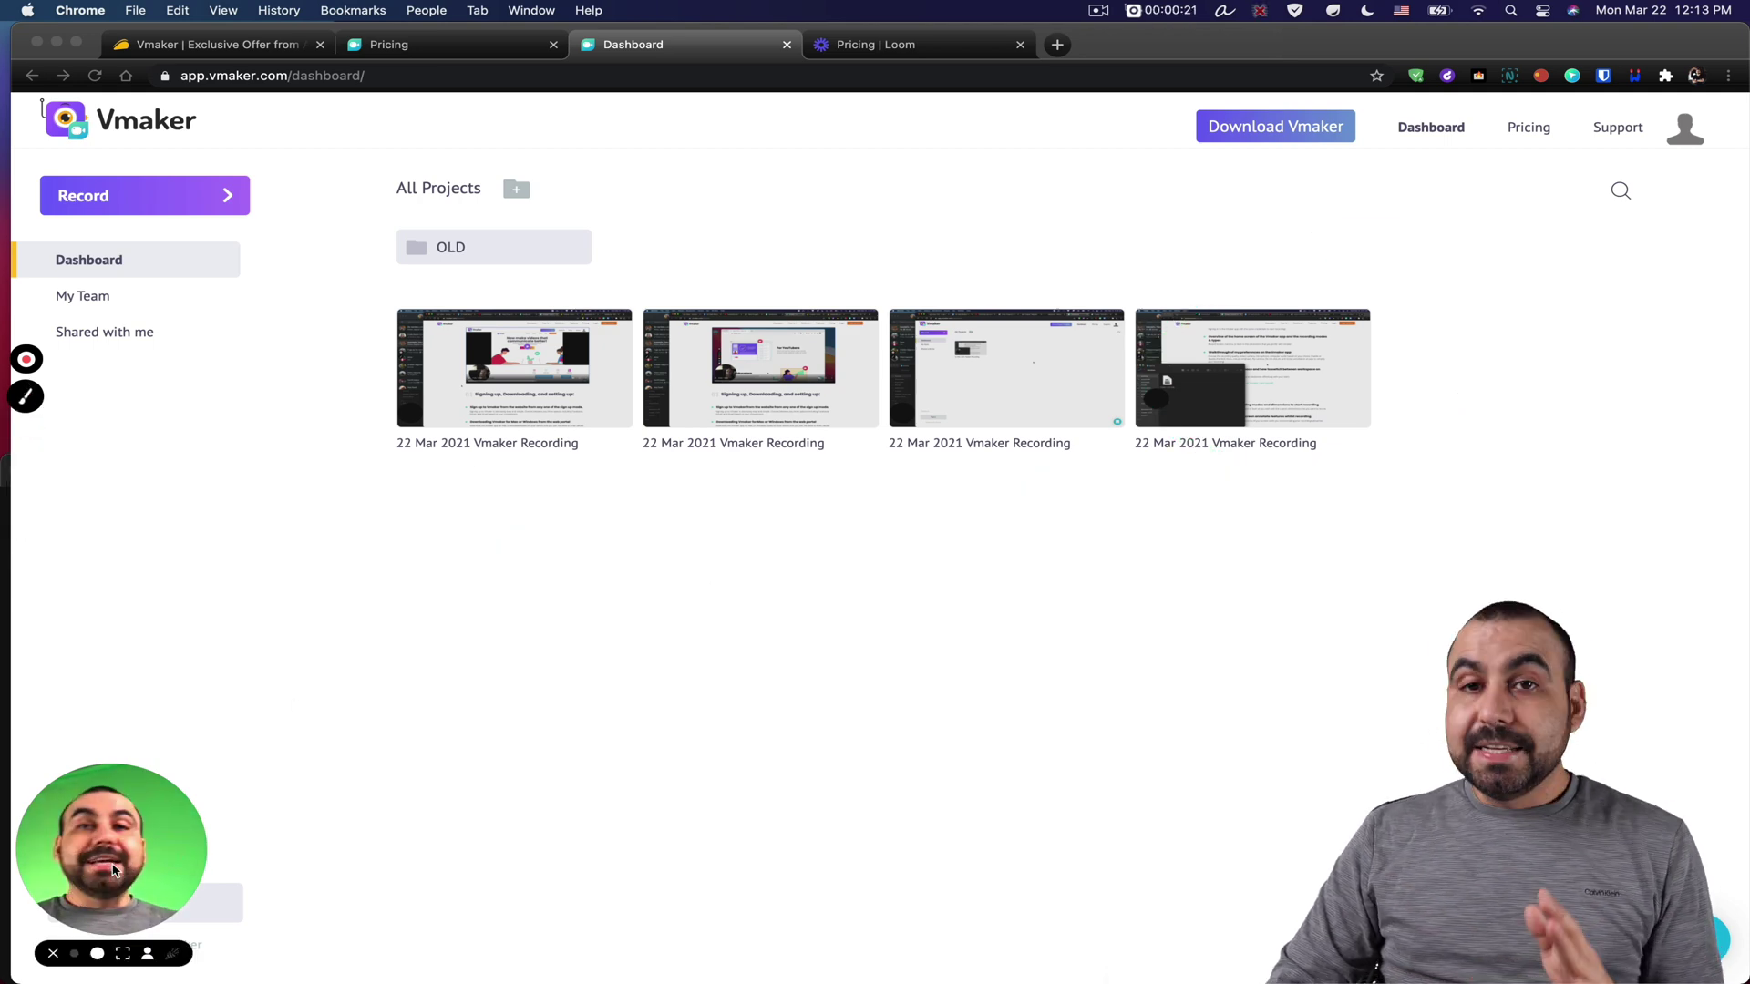
- Try large and full-screen webcam, shrink it, move the bubble bottom-right, then stop recording
click(98, 954)
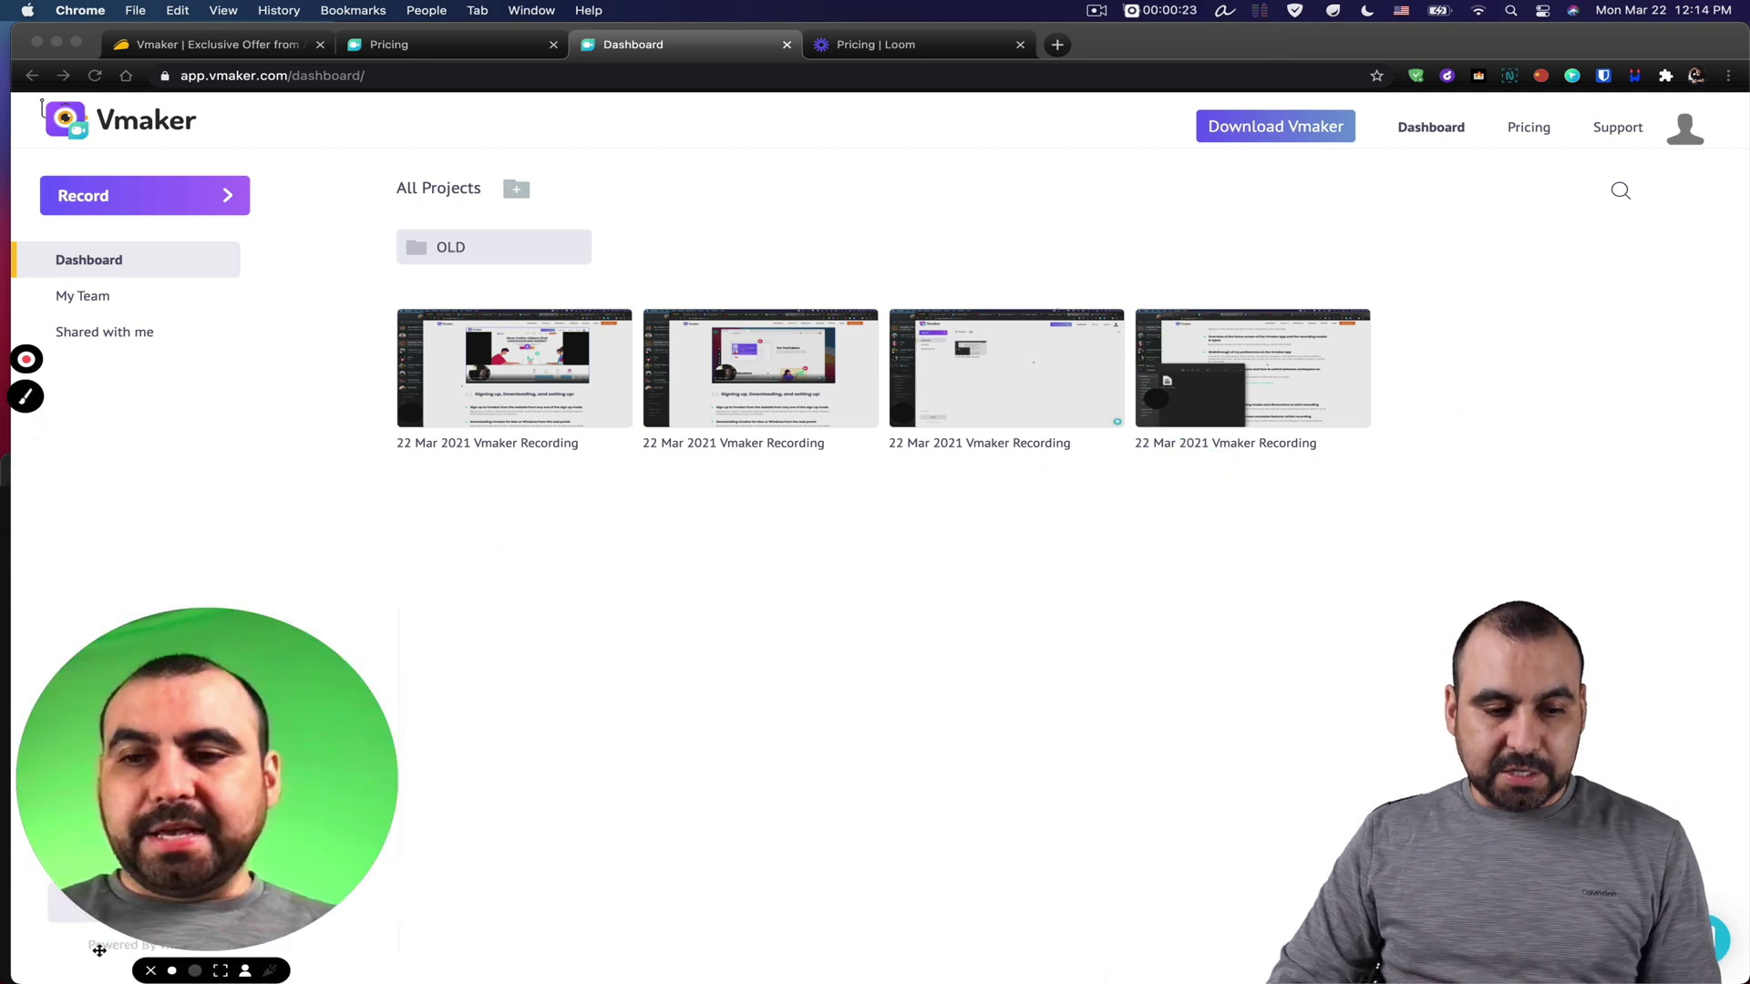
click(219, 970)
mouse_move(716, 762)
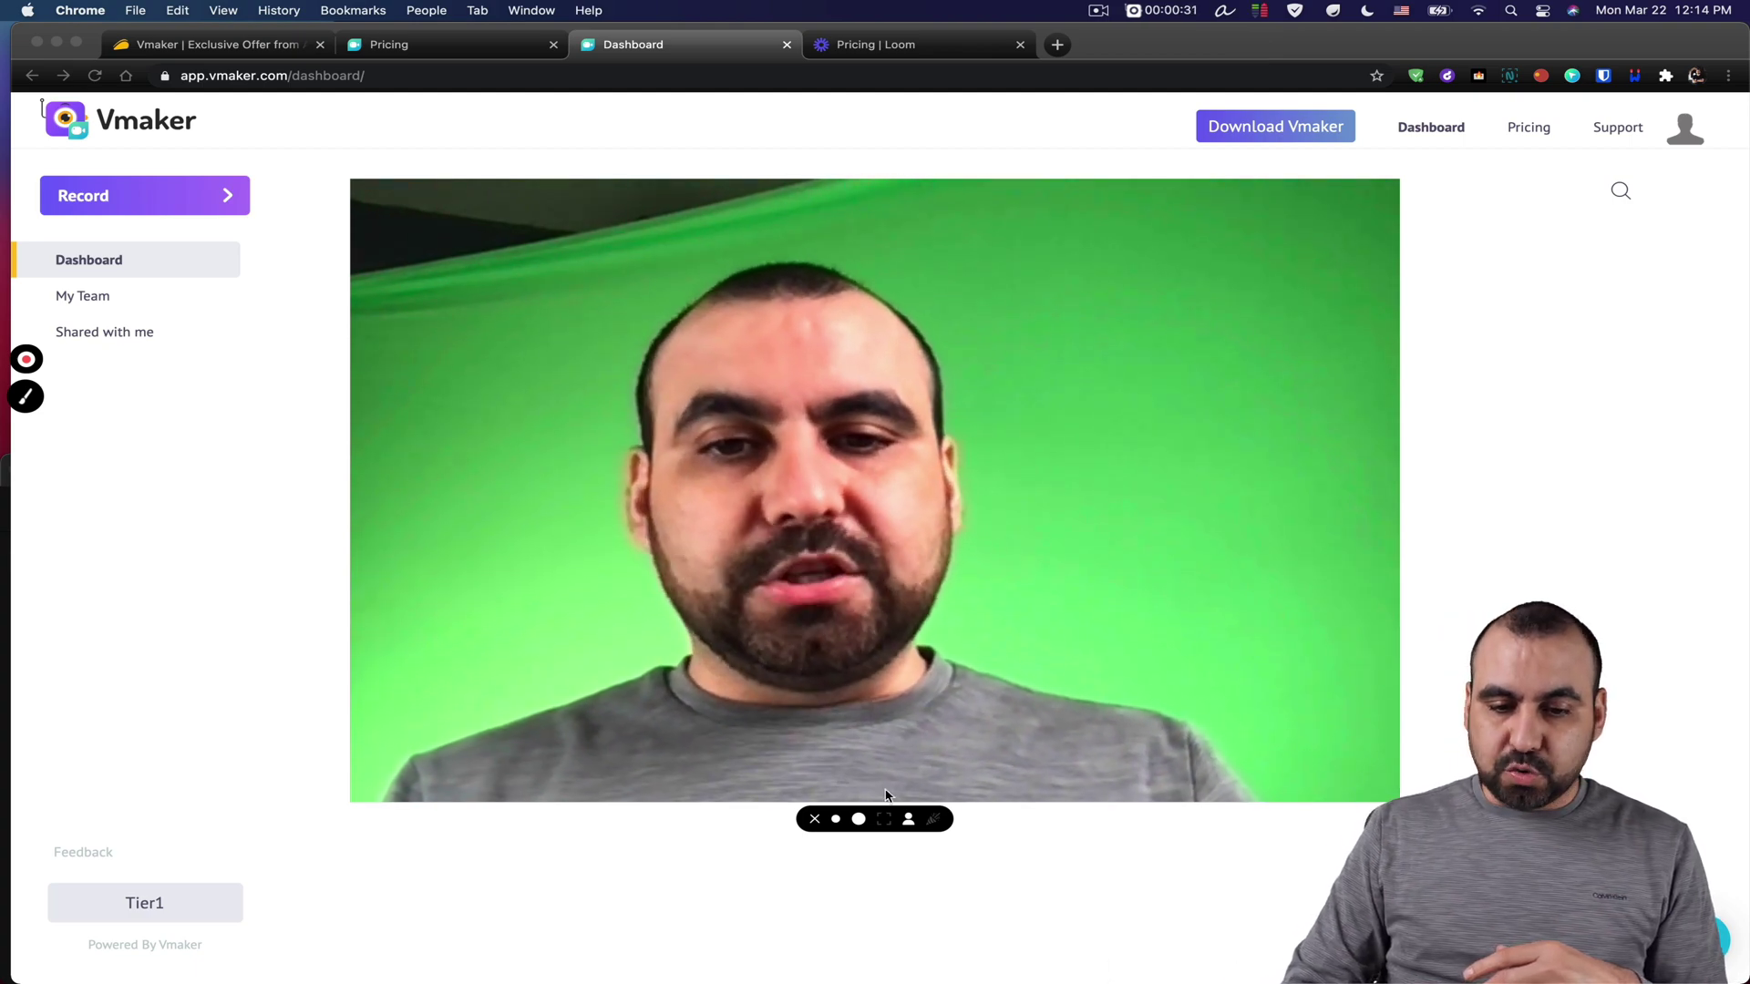
click(835, 818)
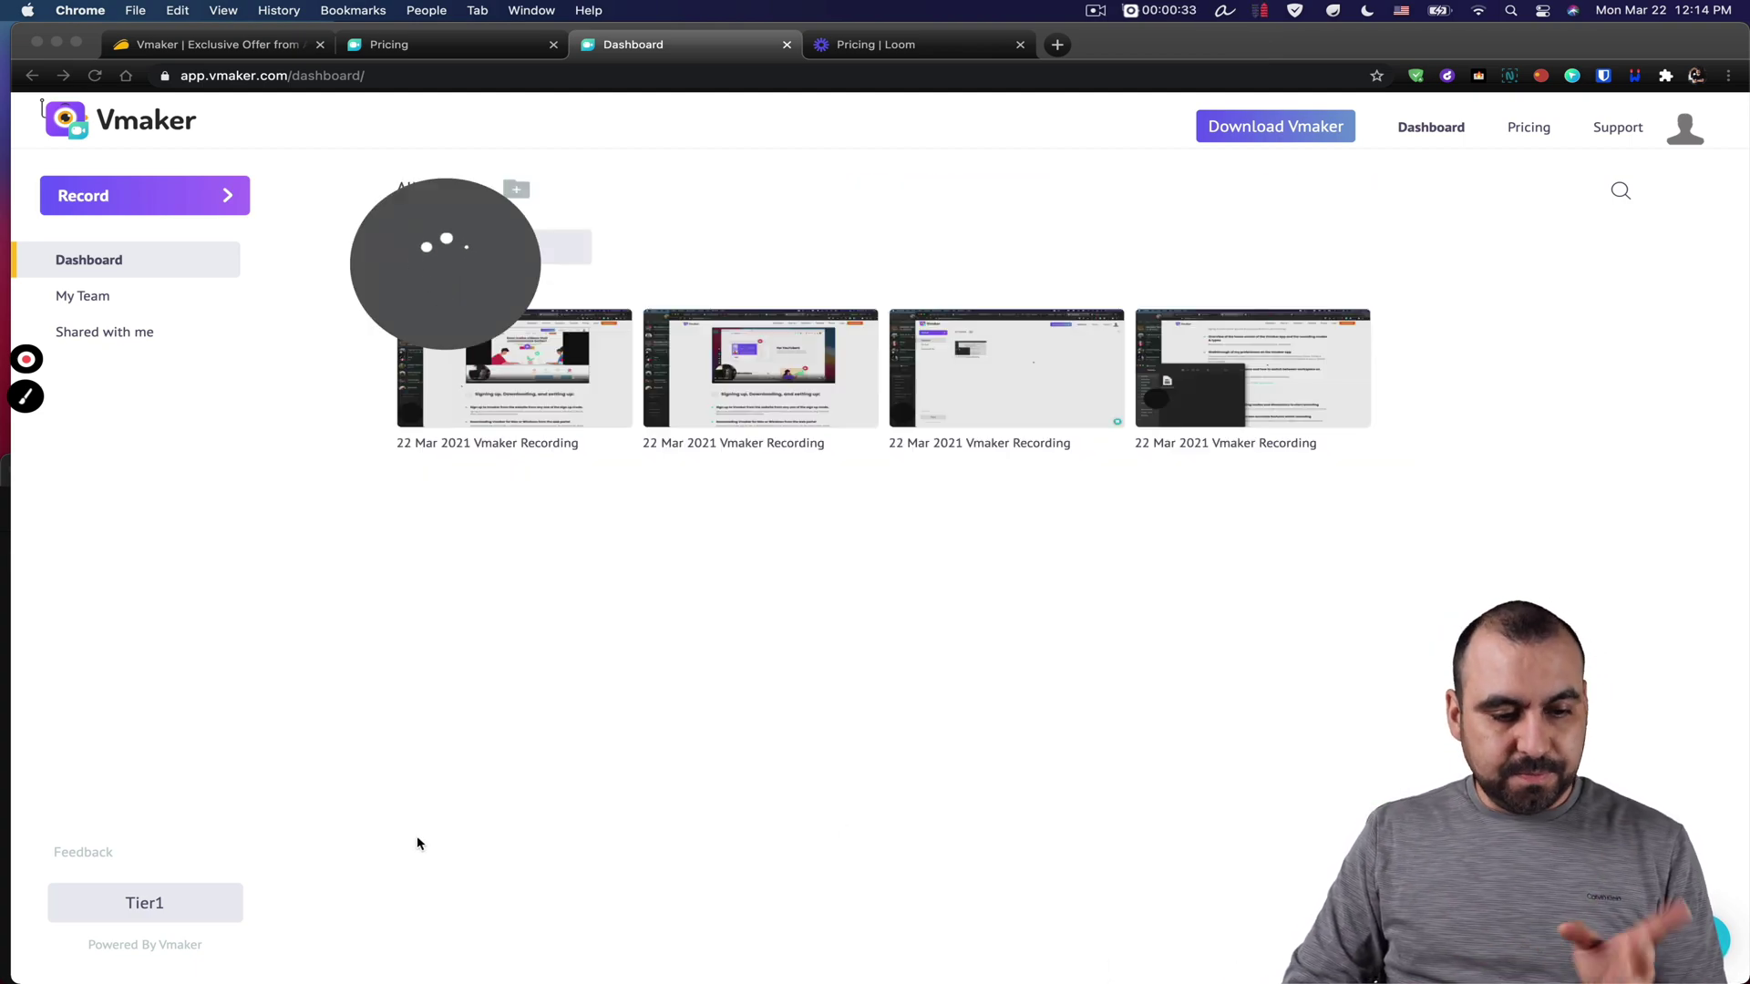
mouse_move(422, 337)
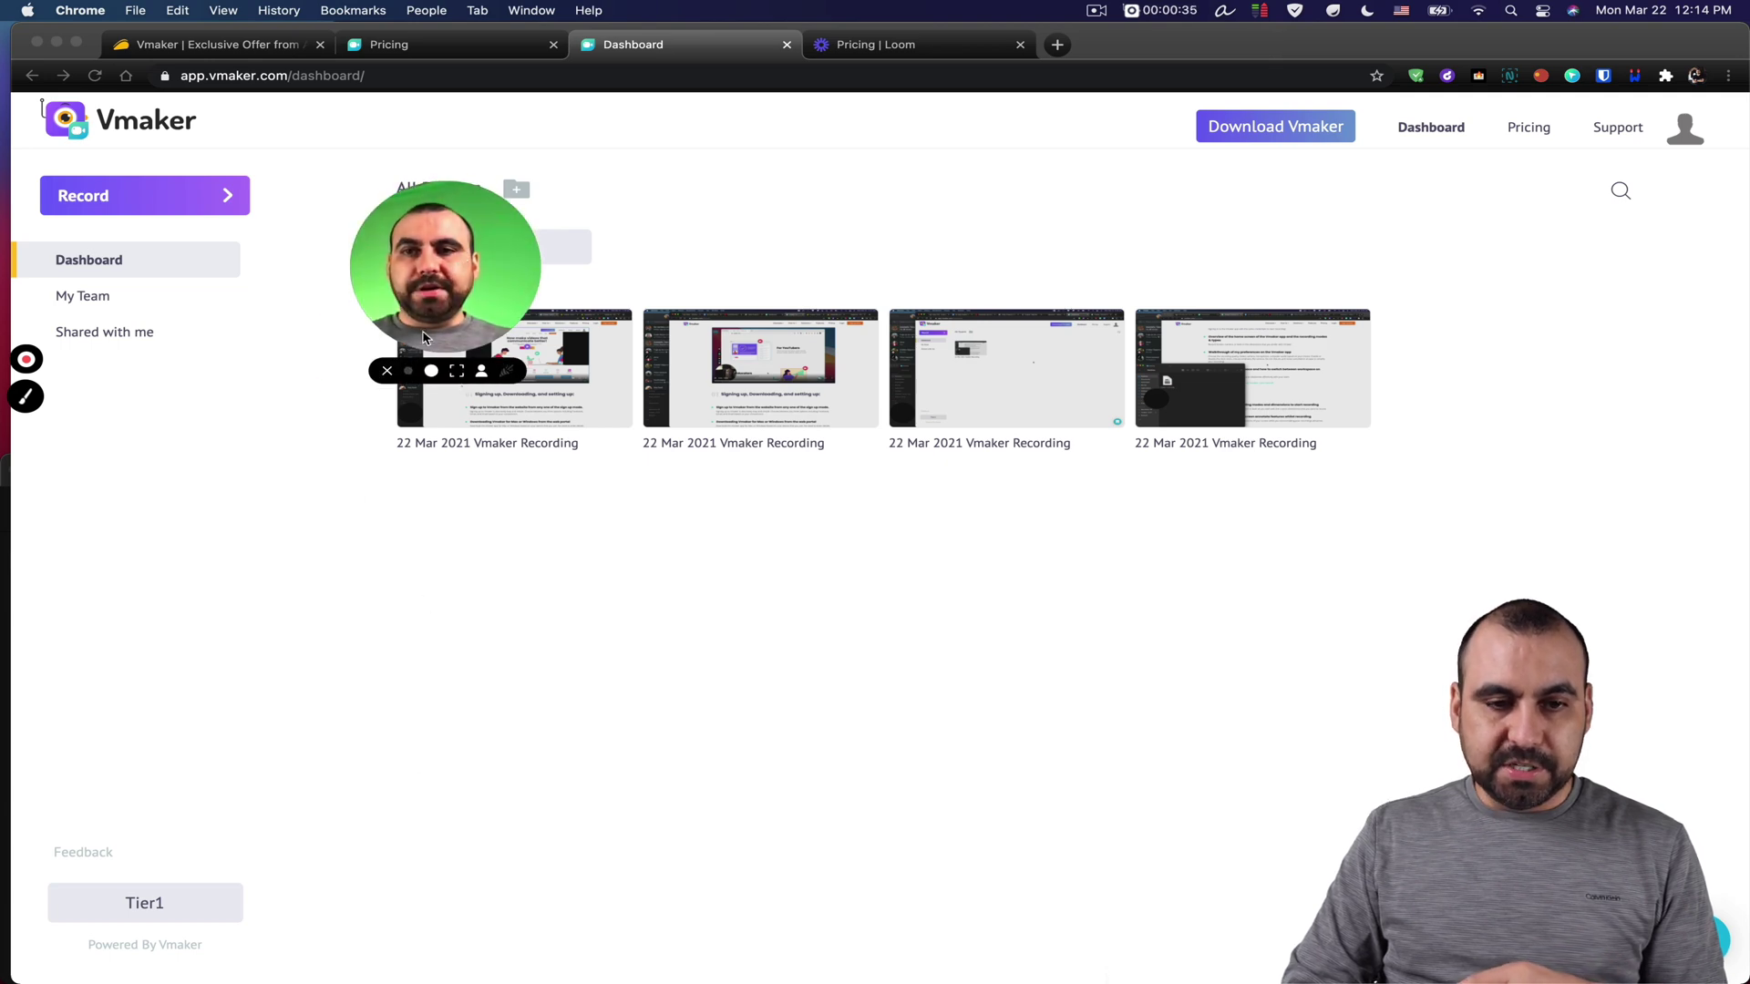
drag(422, 337, 1608, 919)
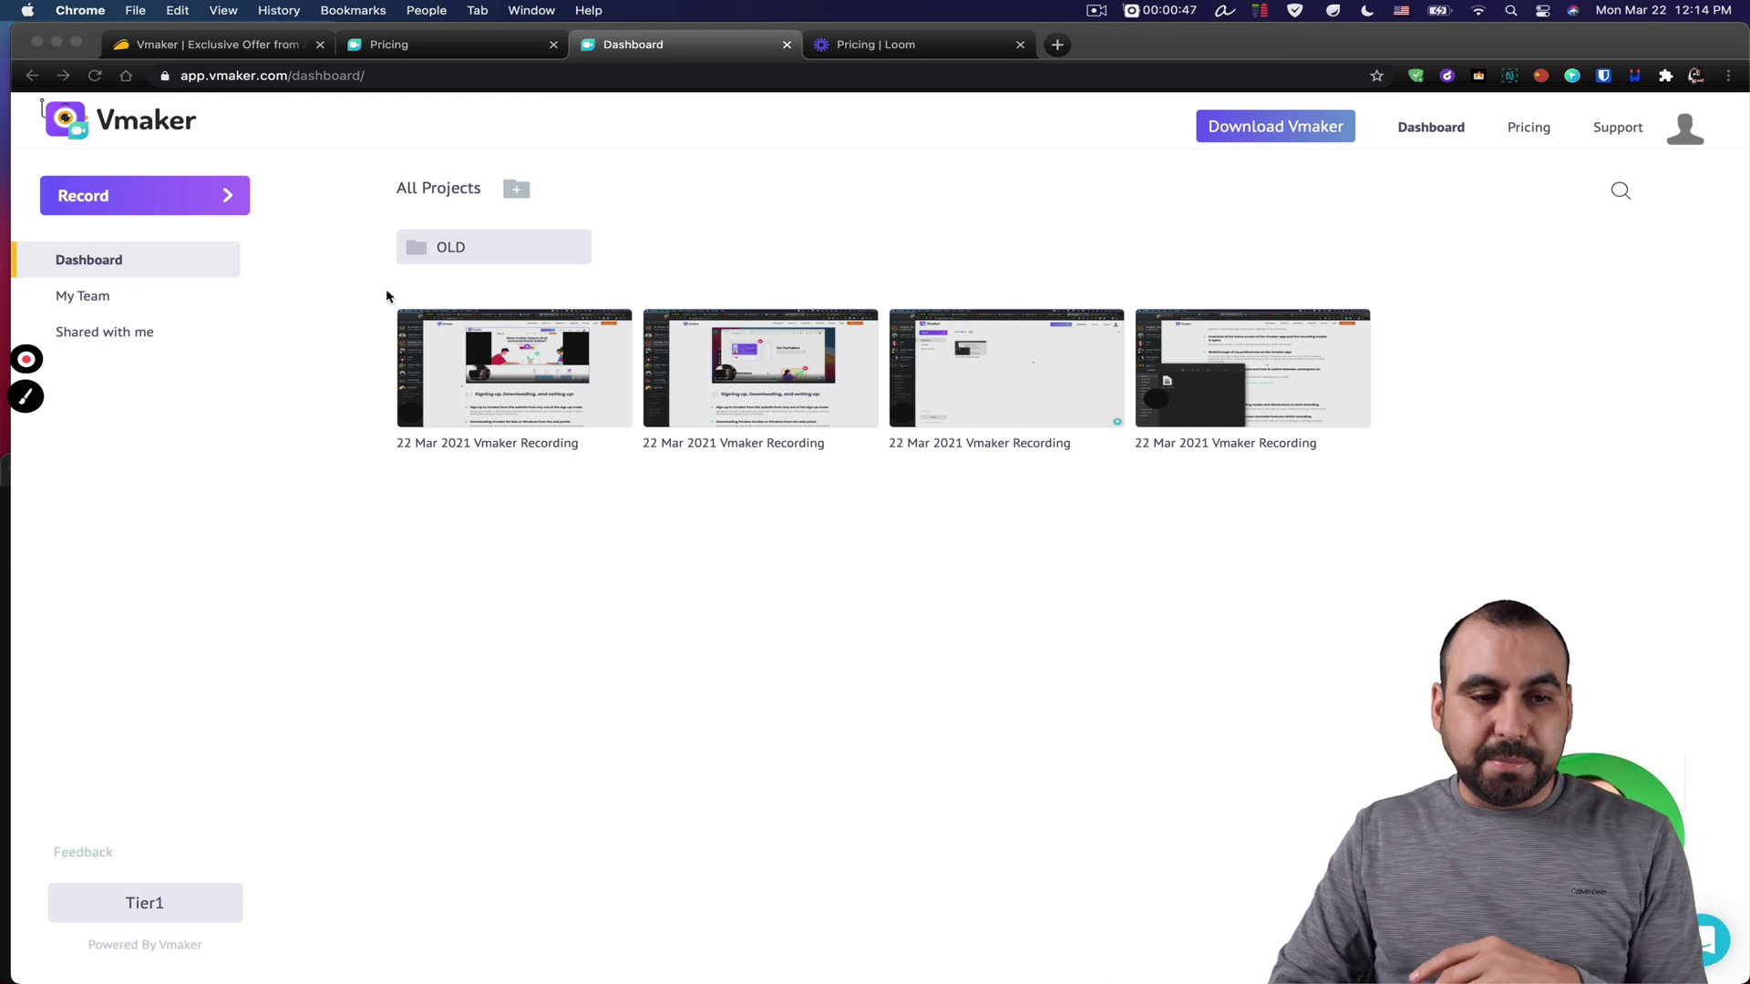
click(26, 359)
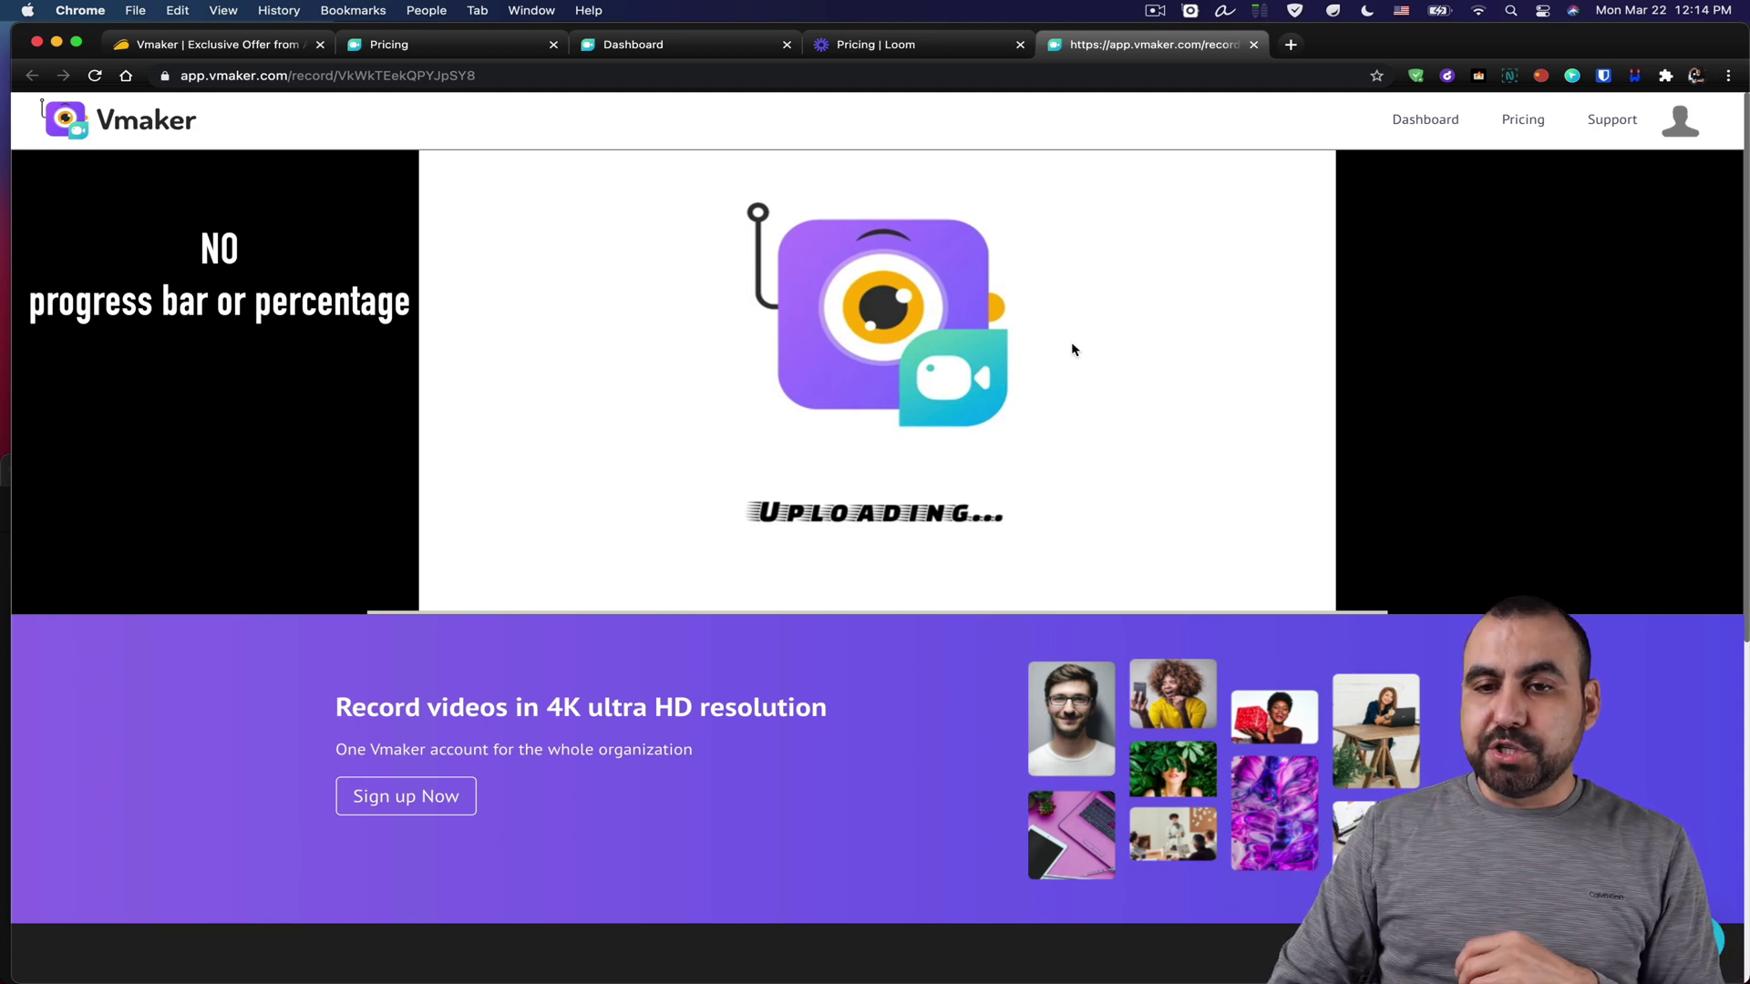
- While the recording uploads, bring up the recorder panel and its webcam camera options
click(1189, 11)
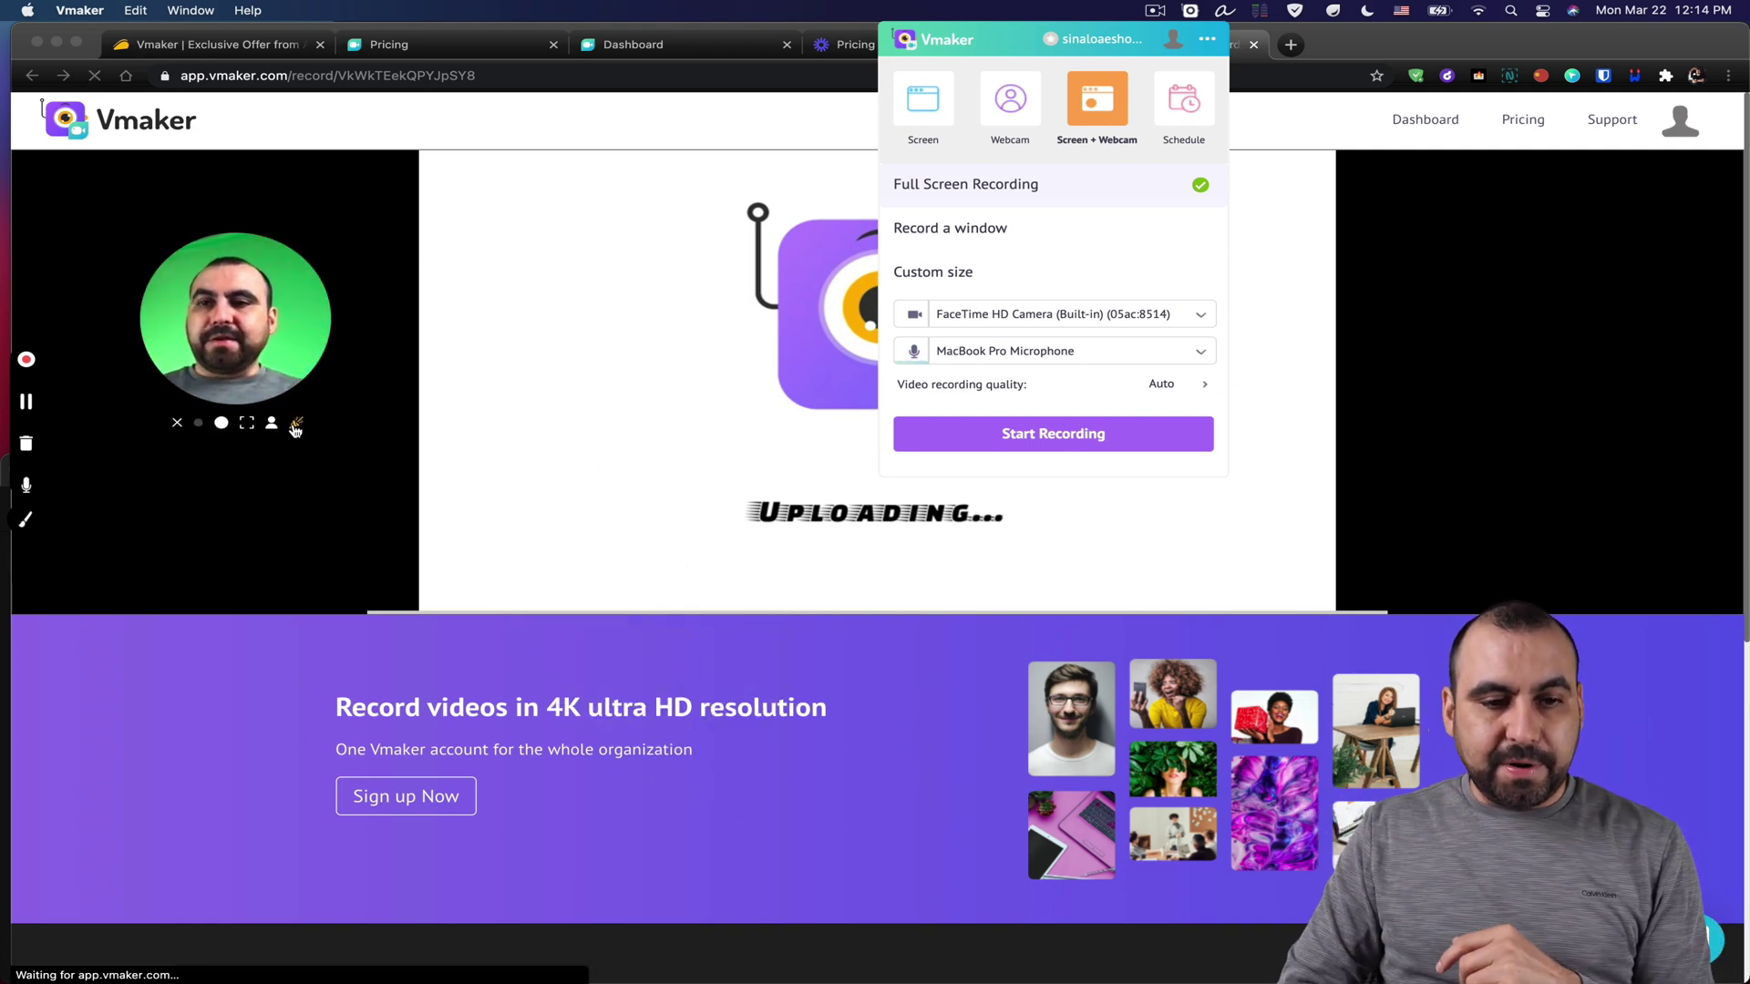
click(295, 426)
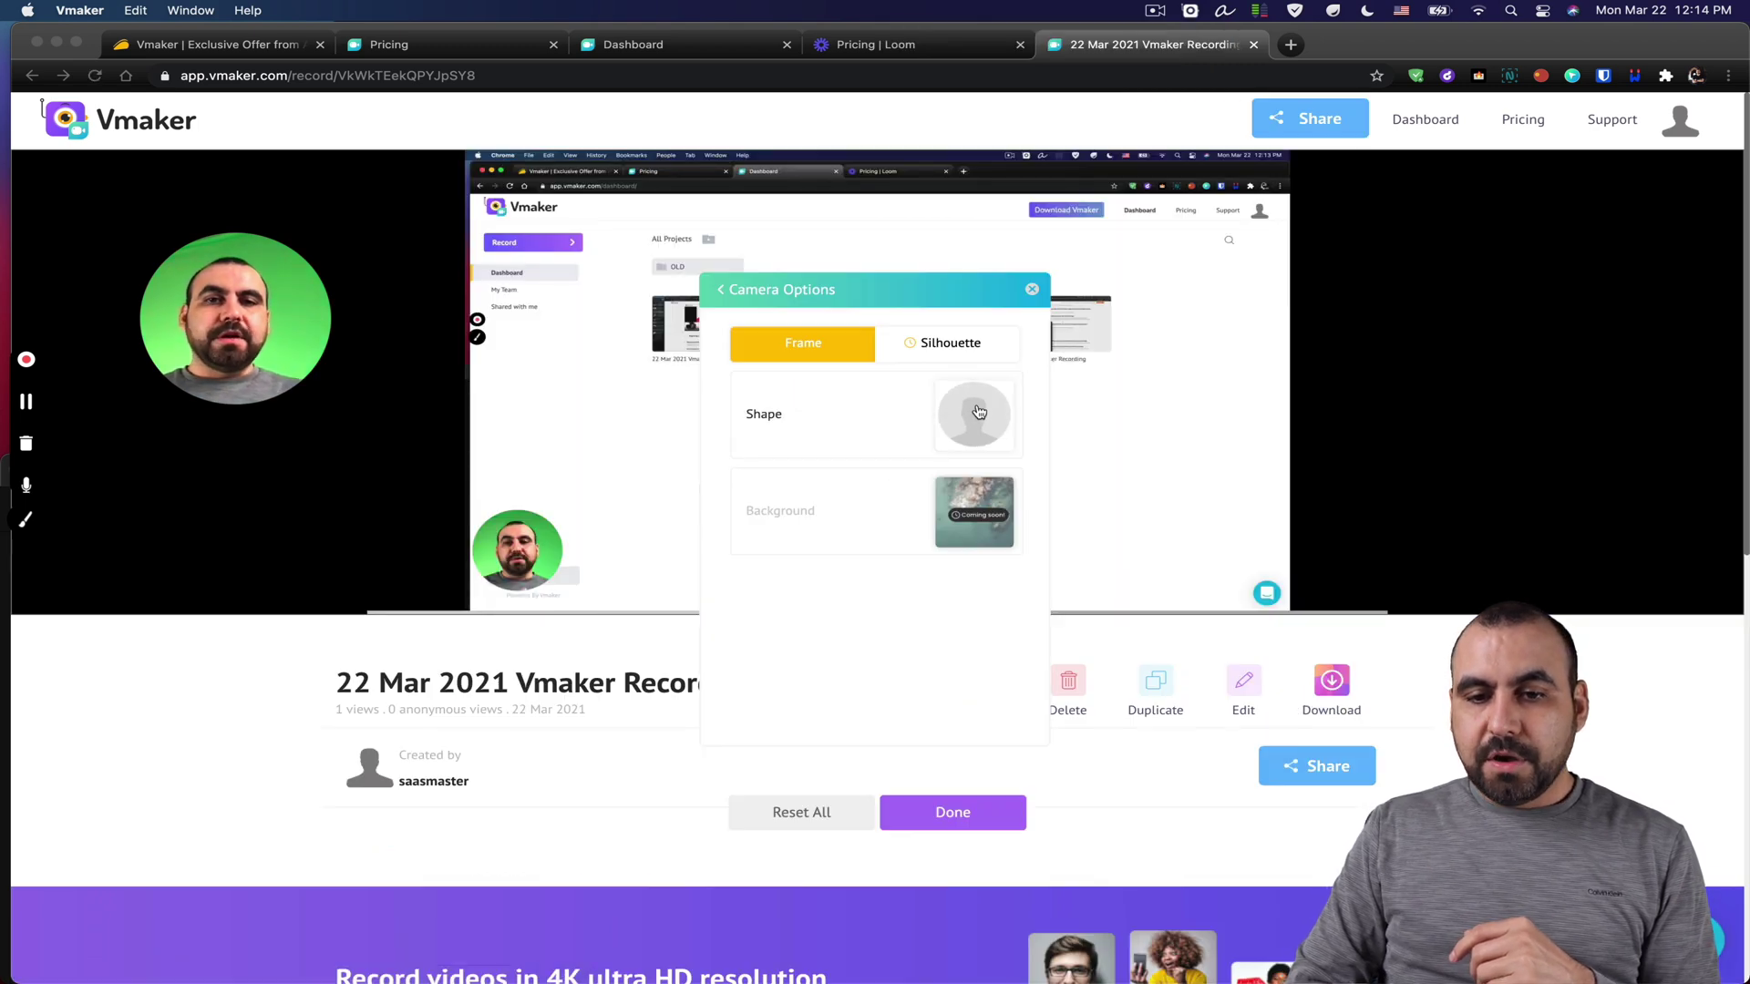
- Put a blue YOUR NAME banner frame on the webcam reading 'SaaS Master'
click(959, 417)
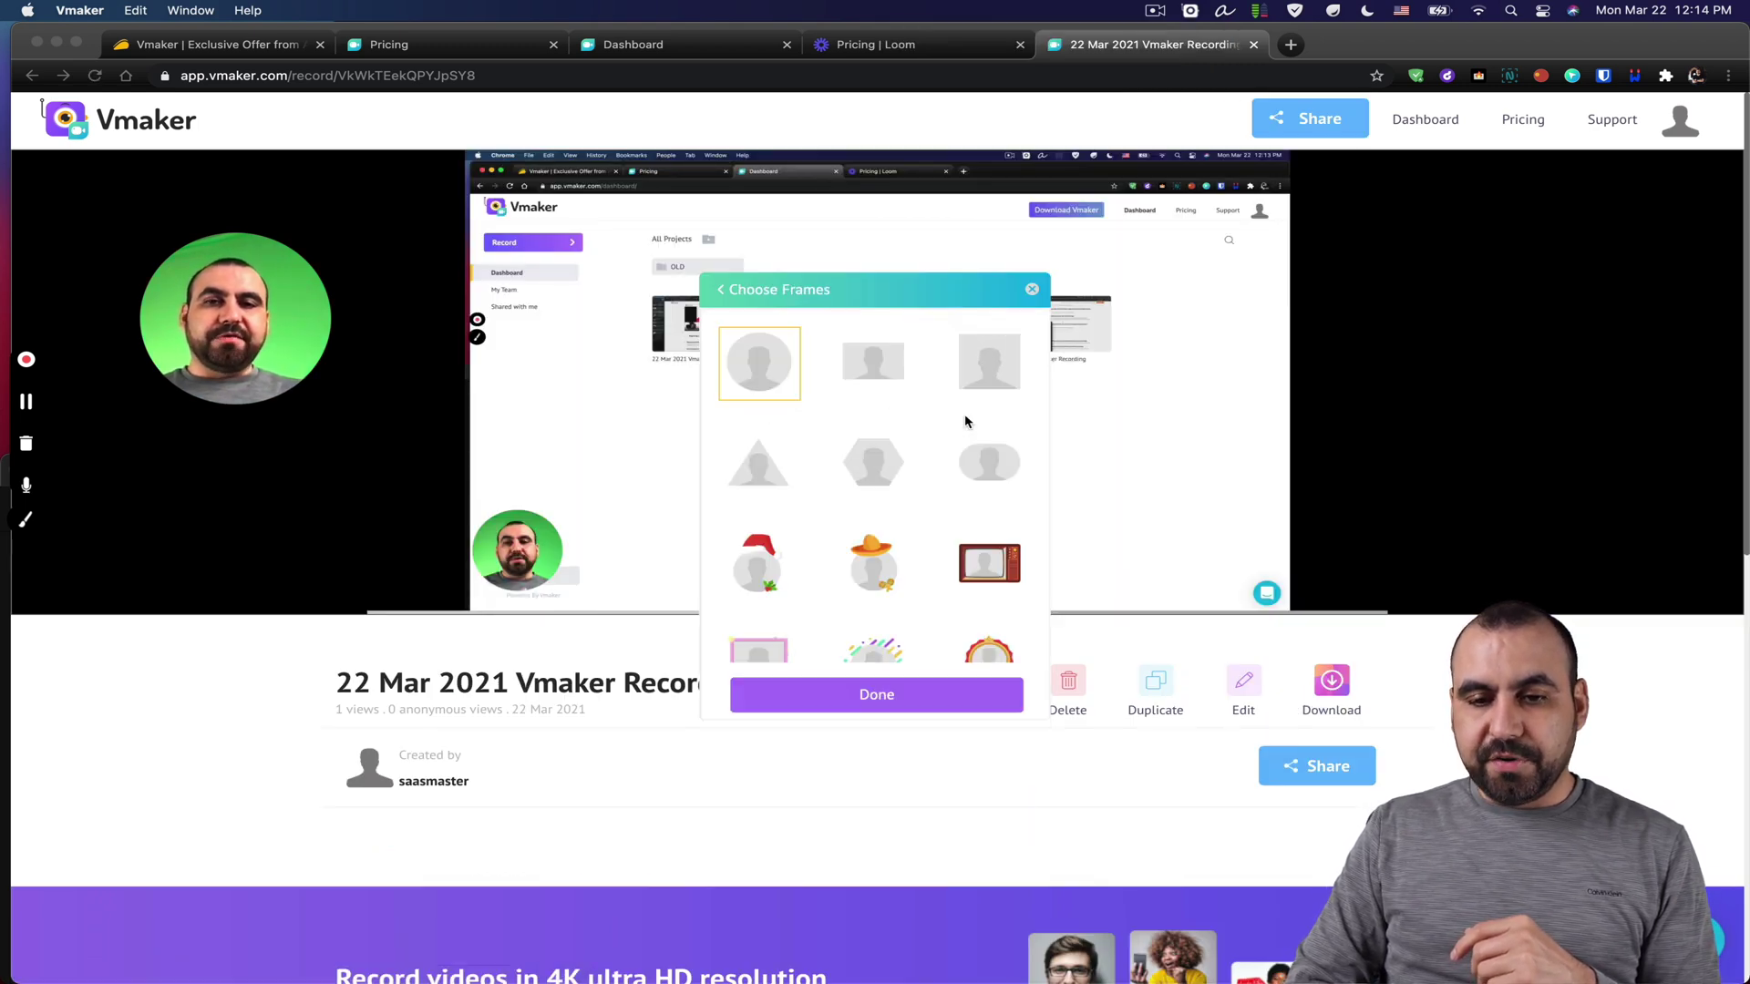
scroll(869, 515, down, 2)
scroll(869, 515, down, 5)
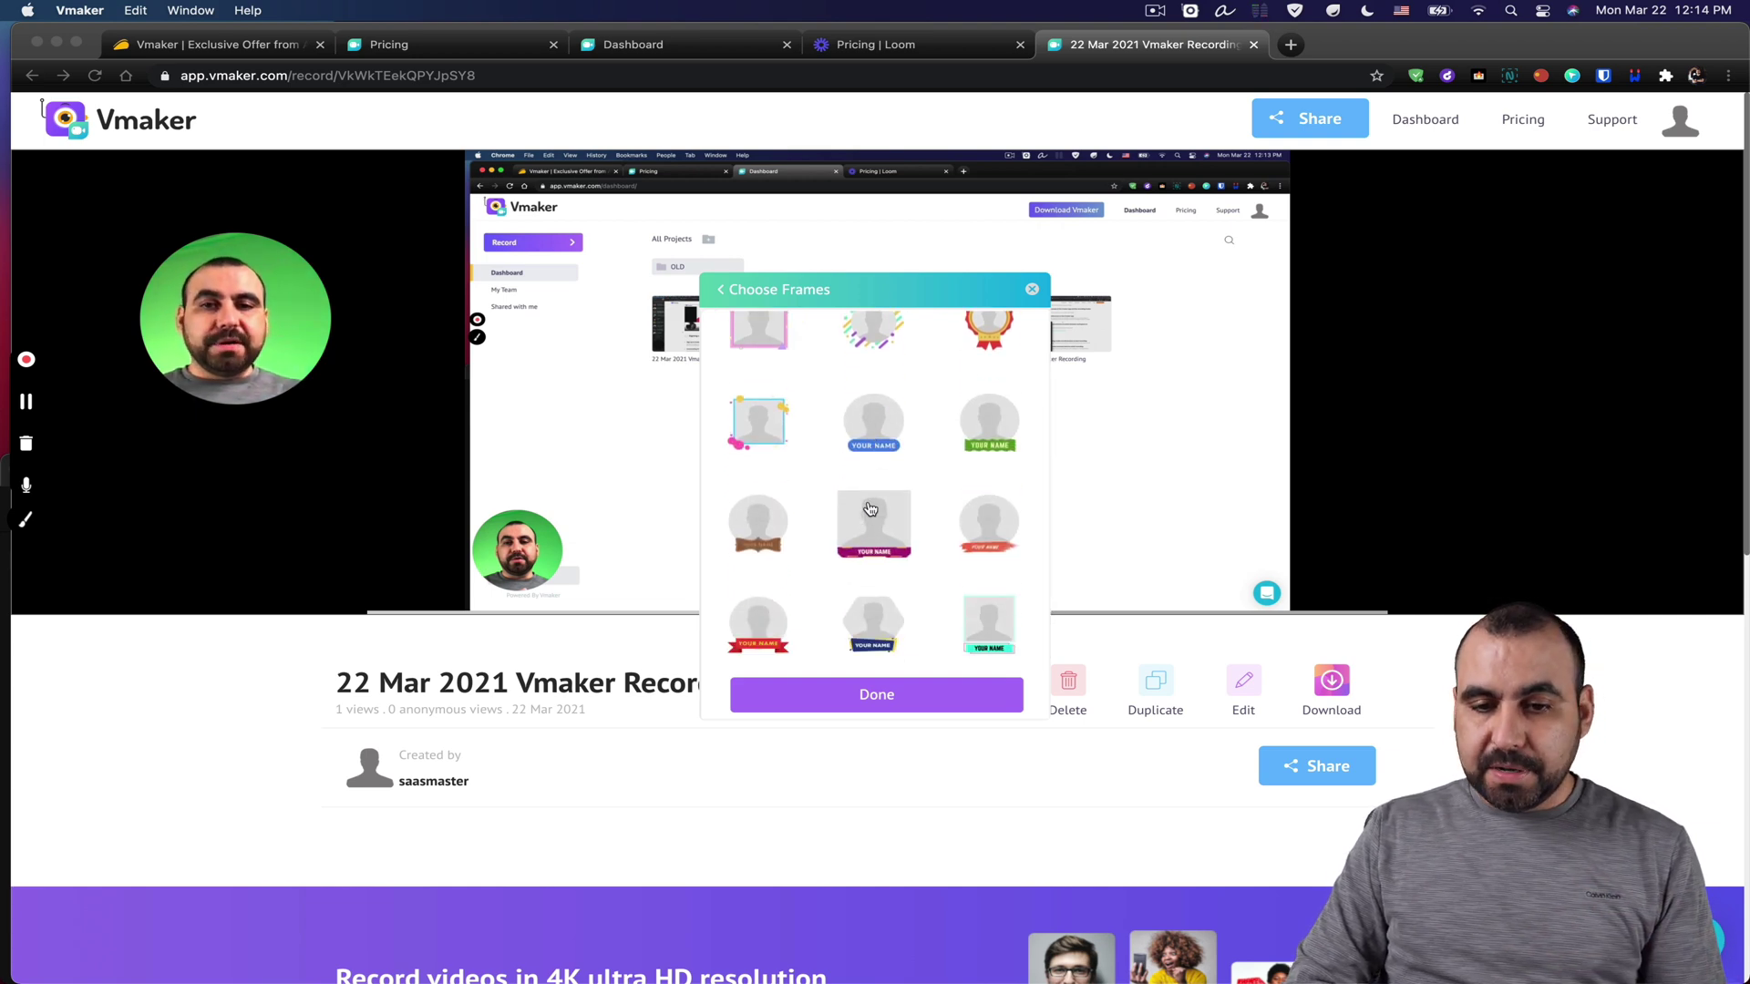
click(863, 430)
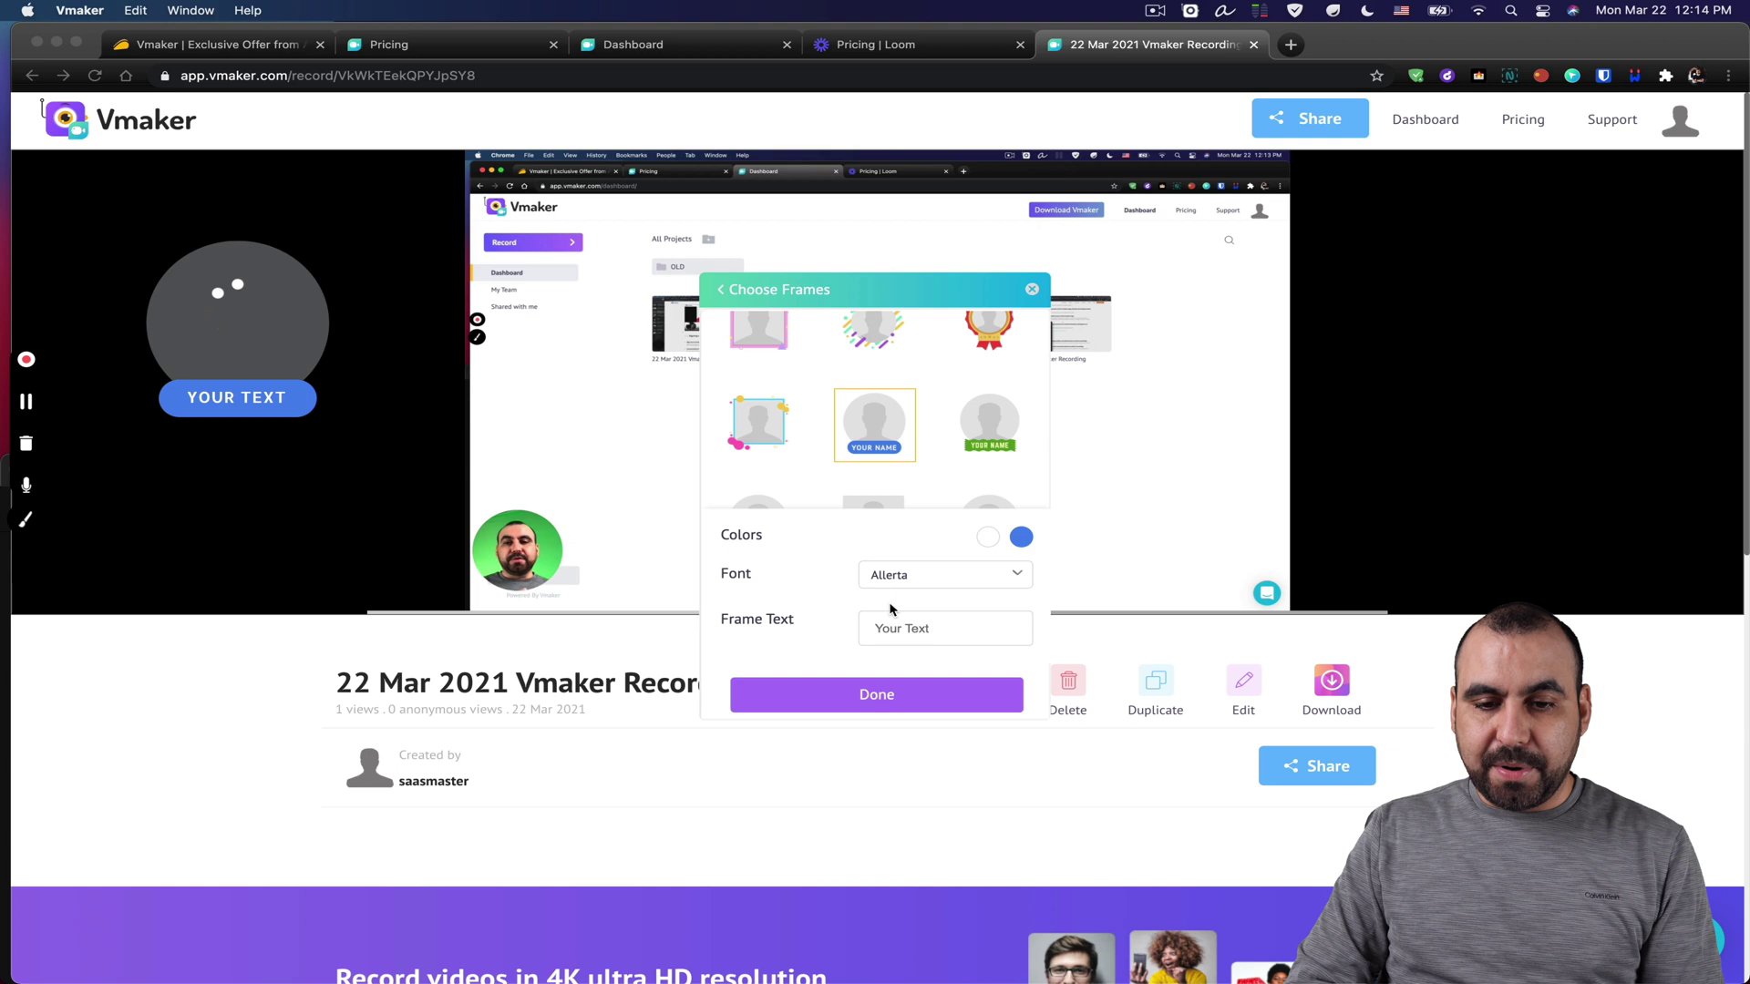
click(896, 625)
text(SaaS )
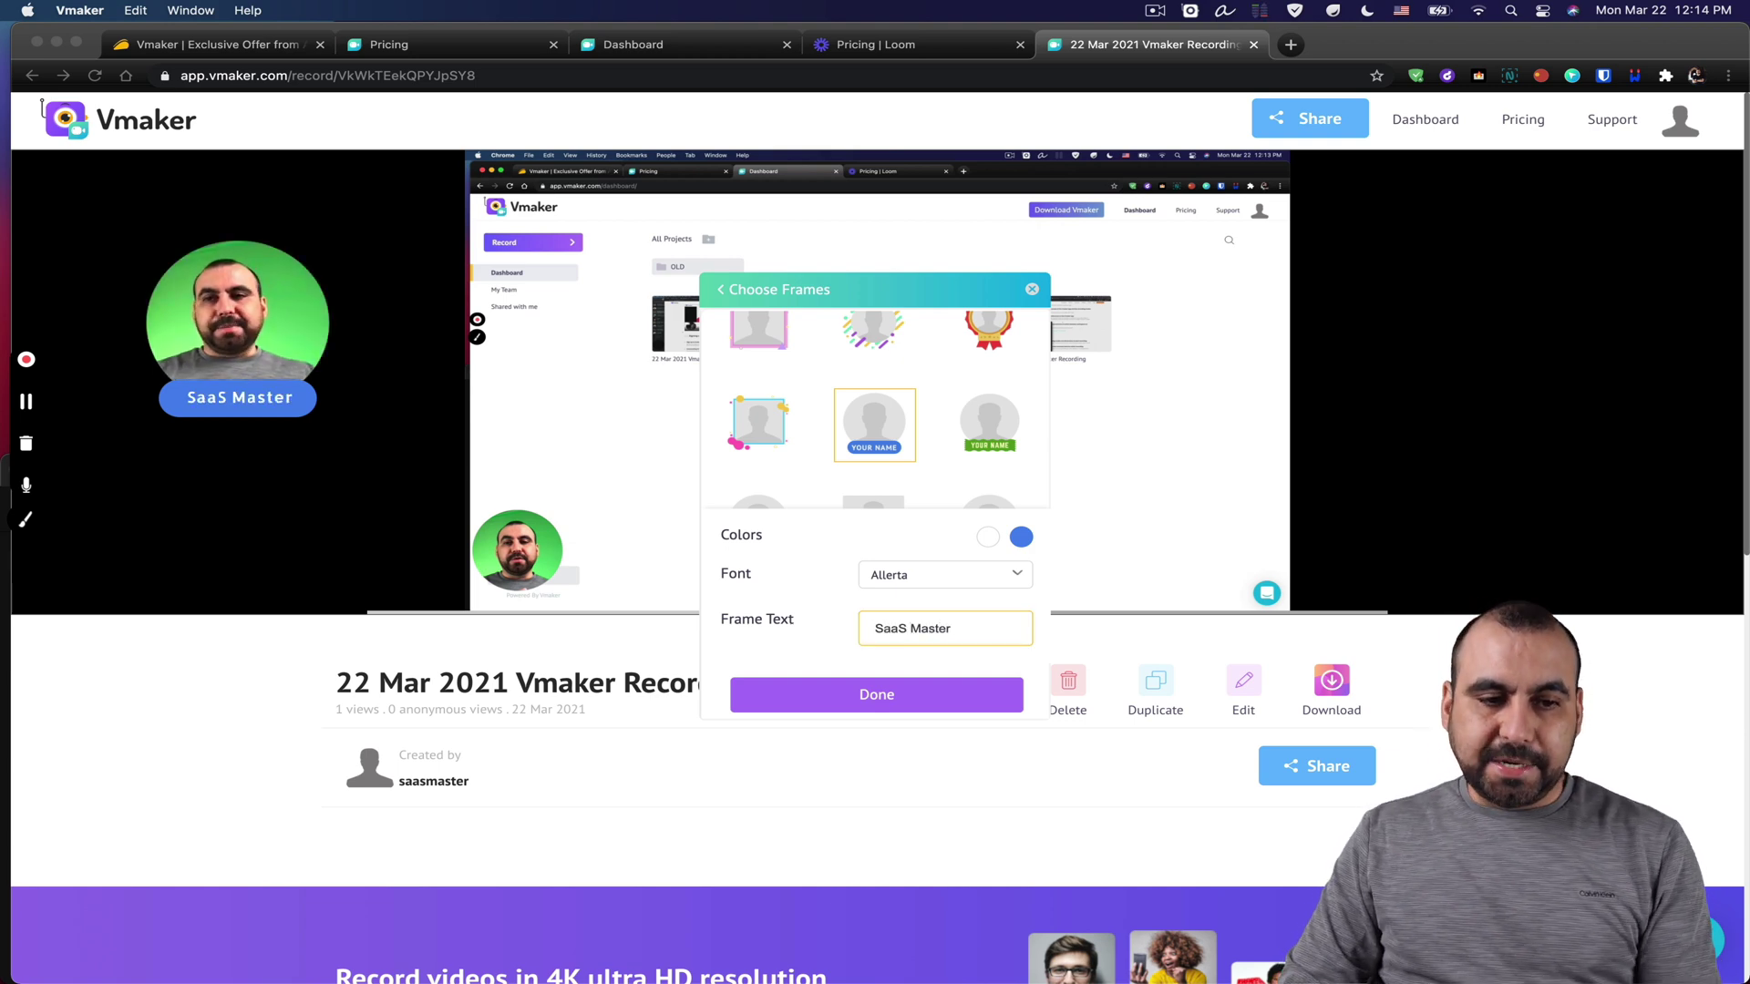
text(Master)
- Try the banner in green, switch back to blue, view the Silhouette option, and close camera options
click(1021, 536)
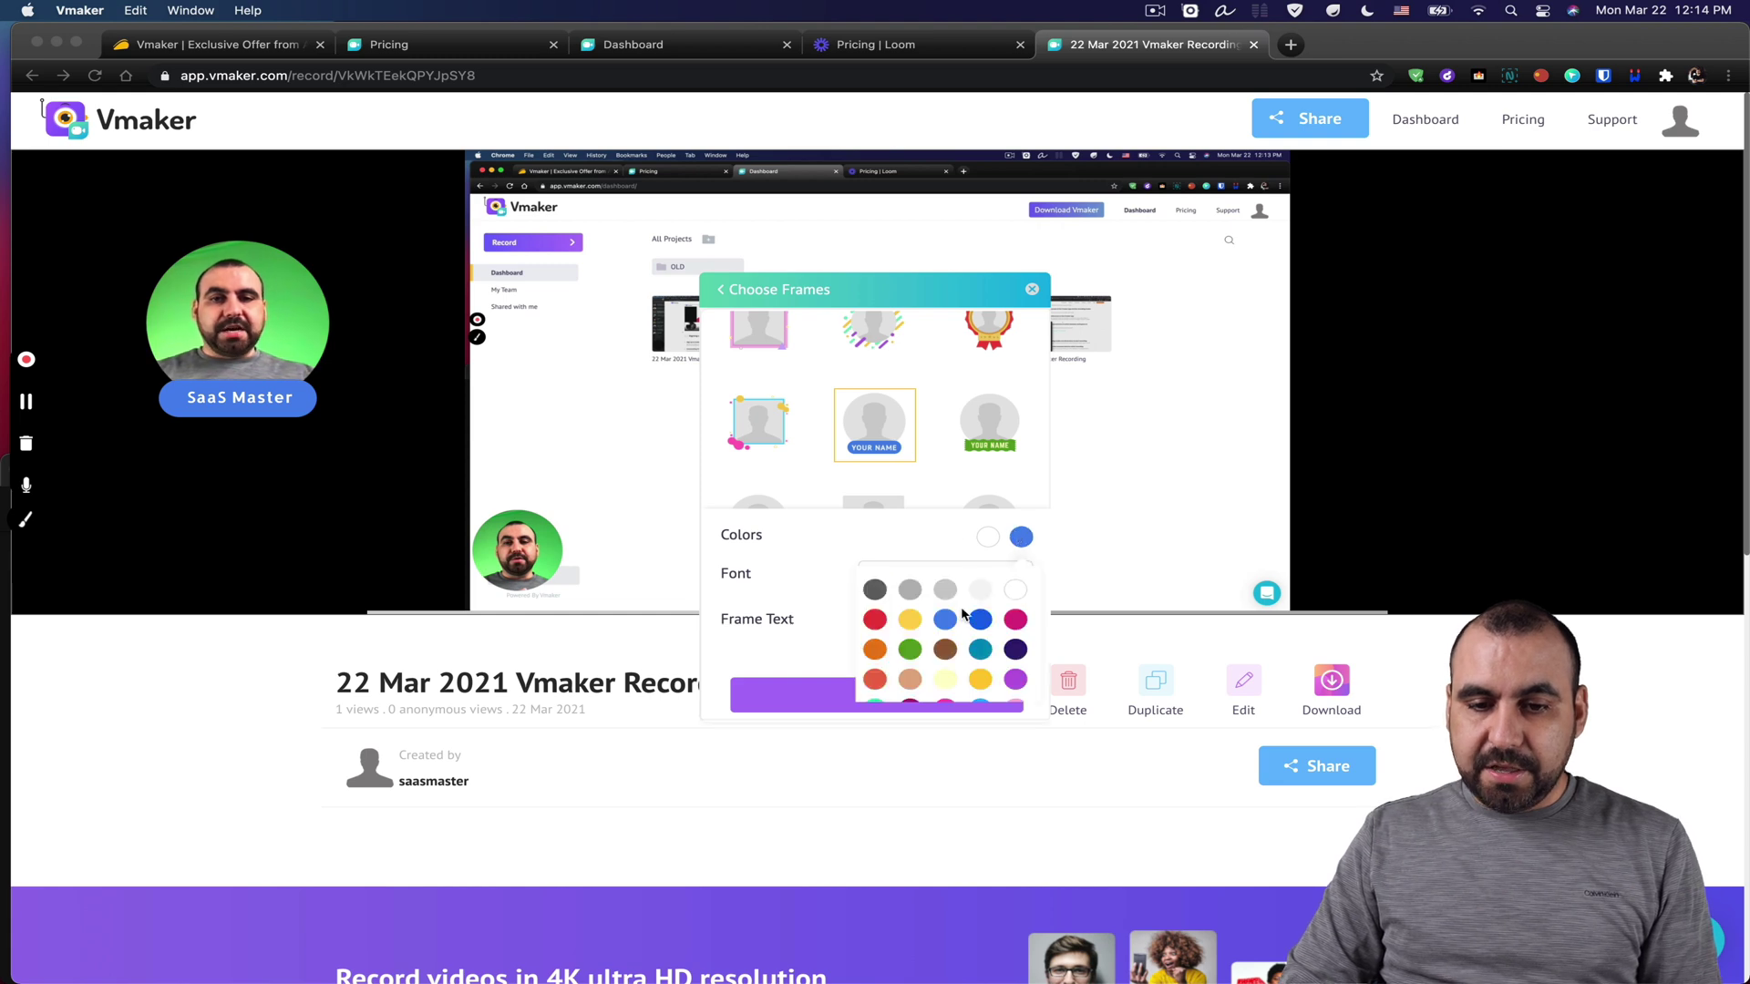
click(909, 649)
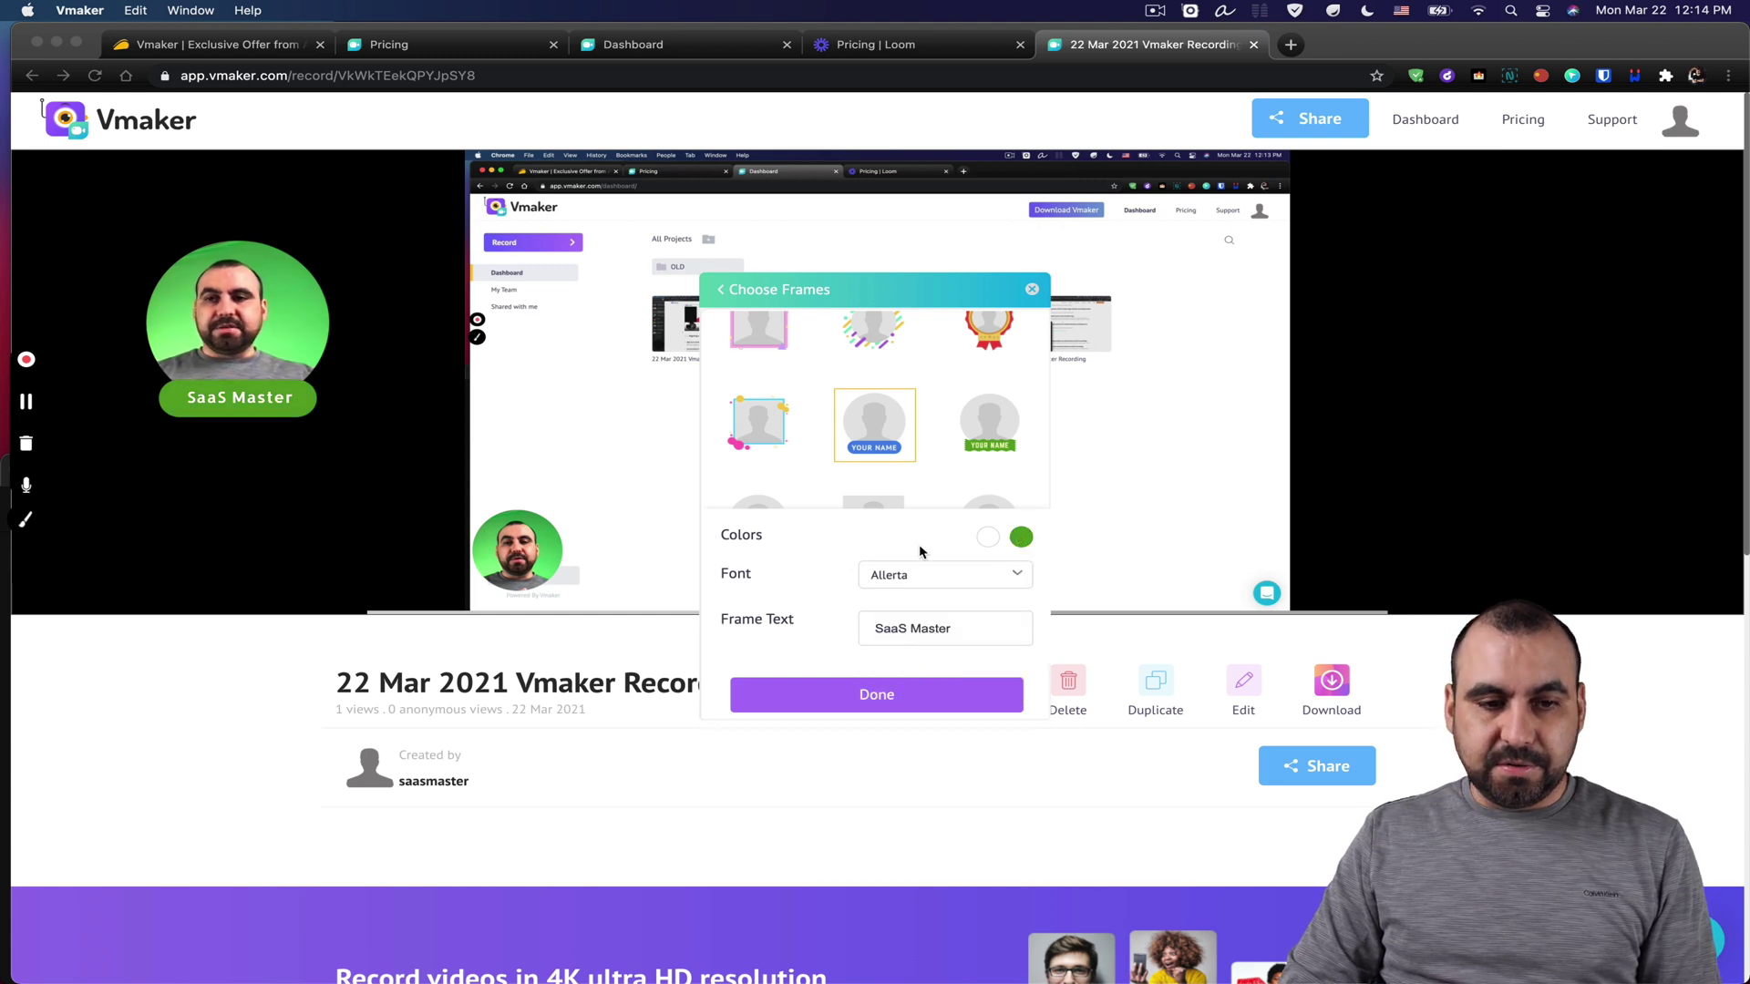
click(889, 442)
scroll(893, 410, up, 5)
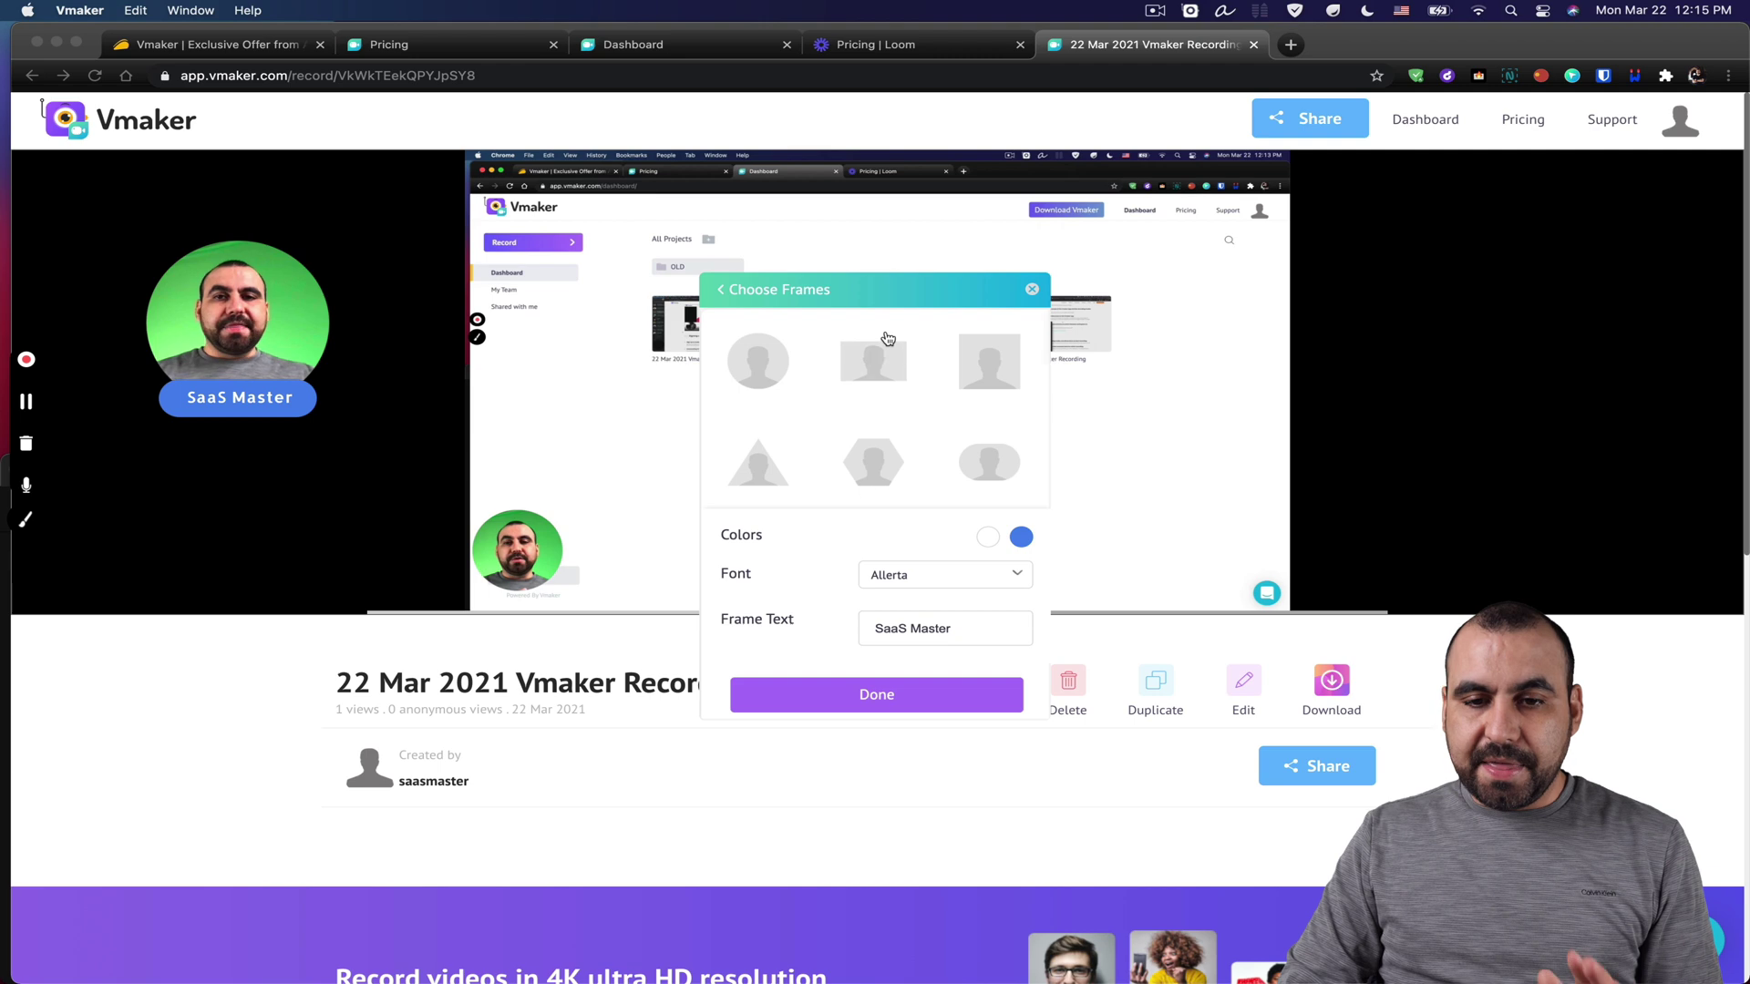
click(721, 294)
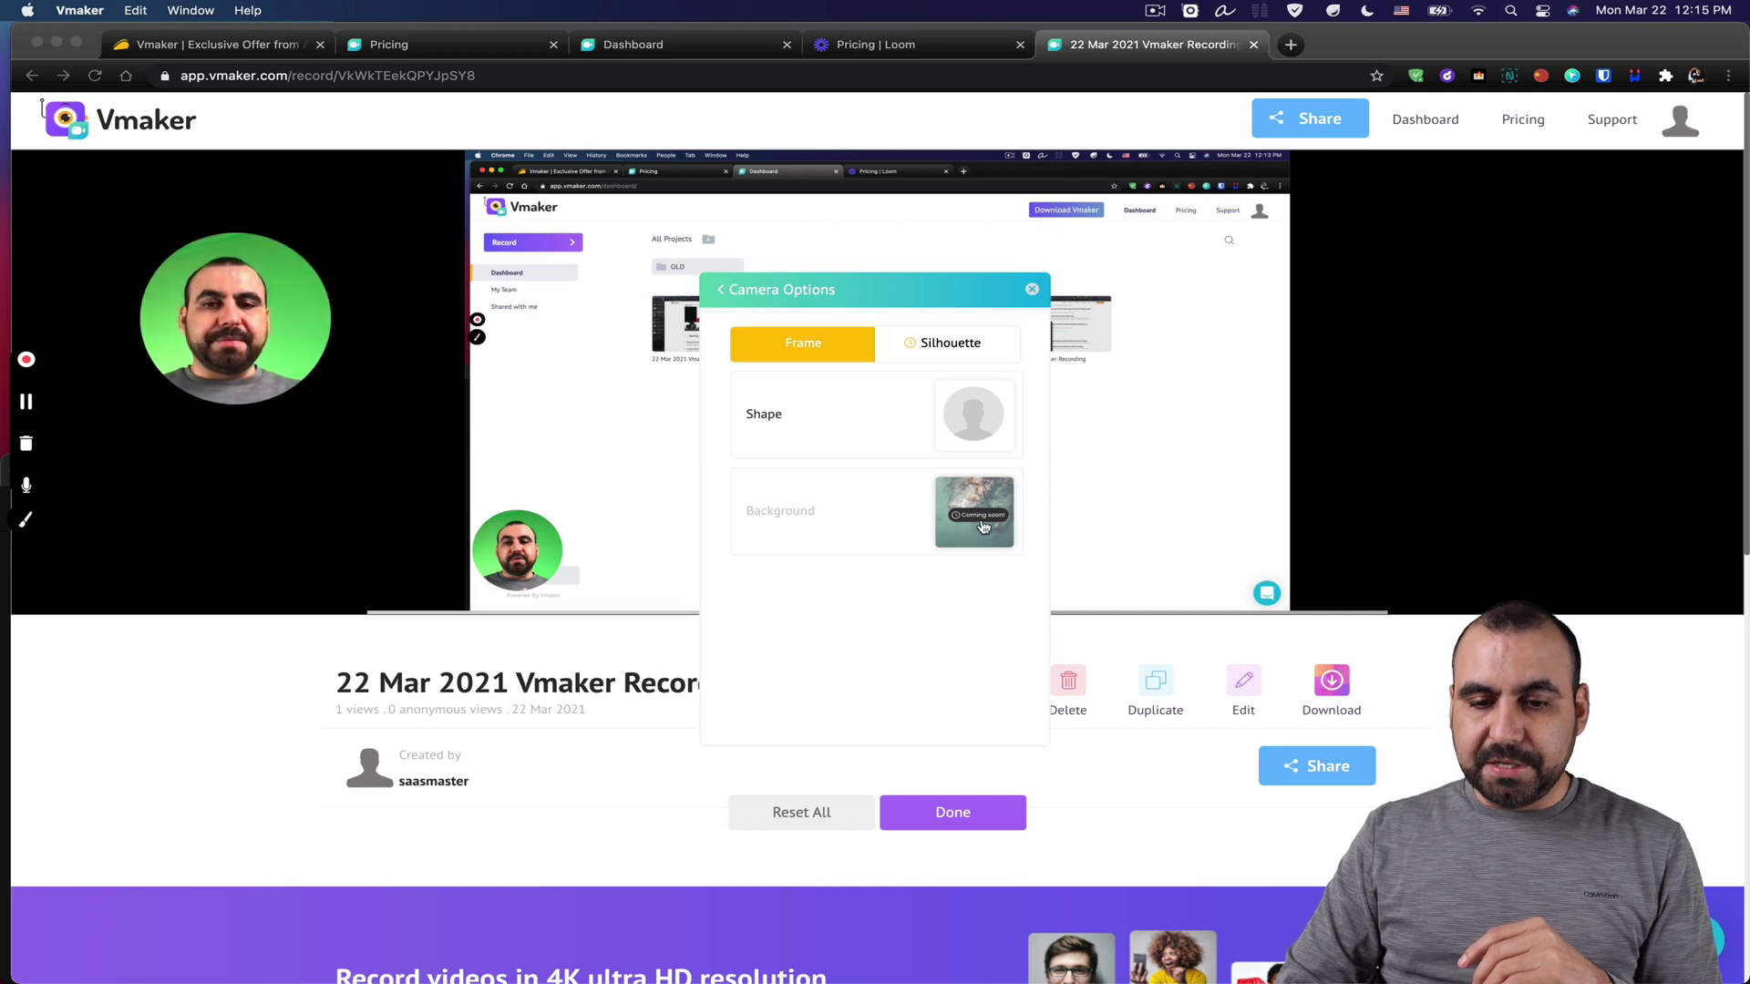
click(939, 353)
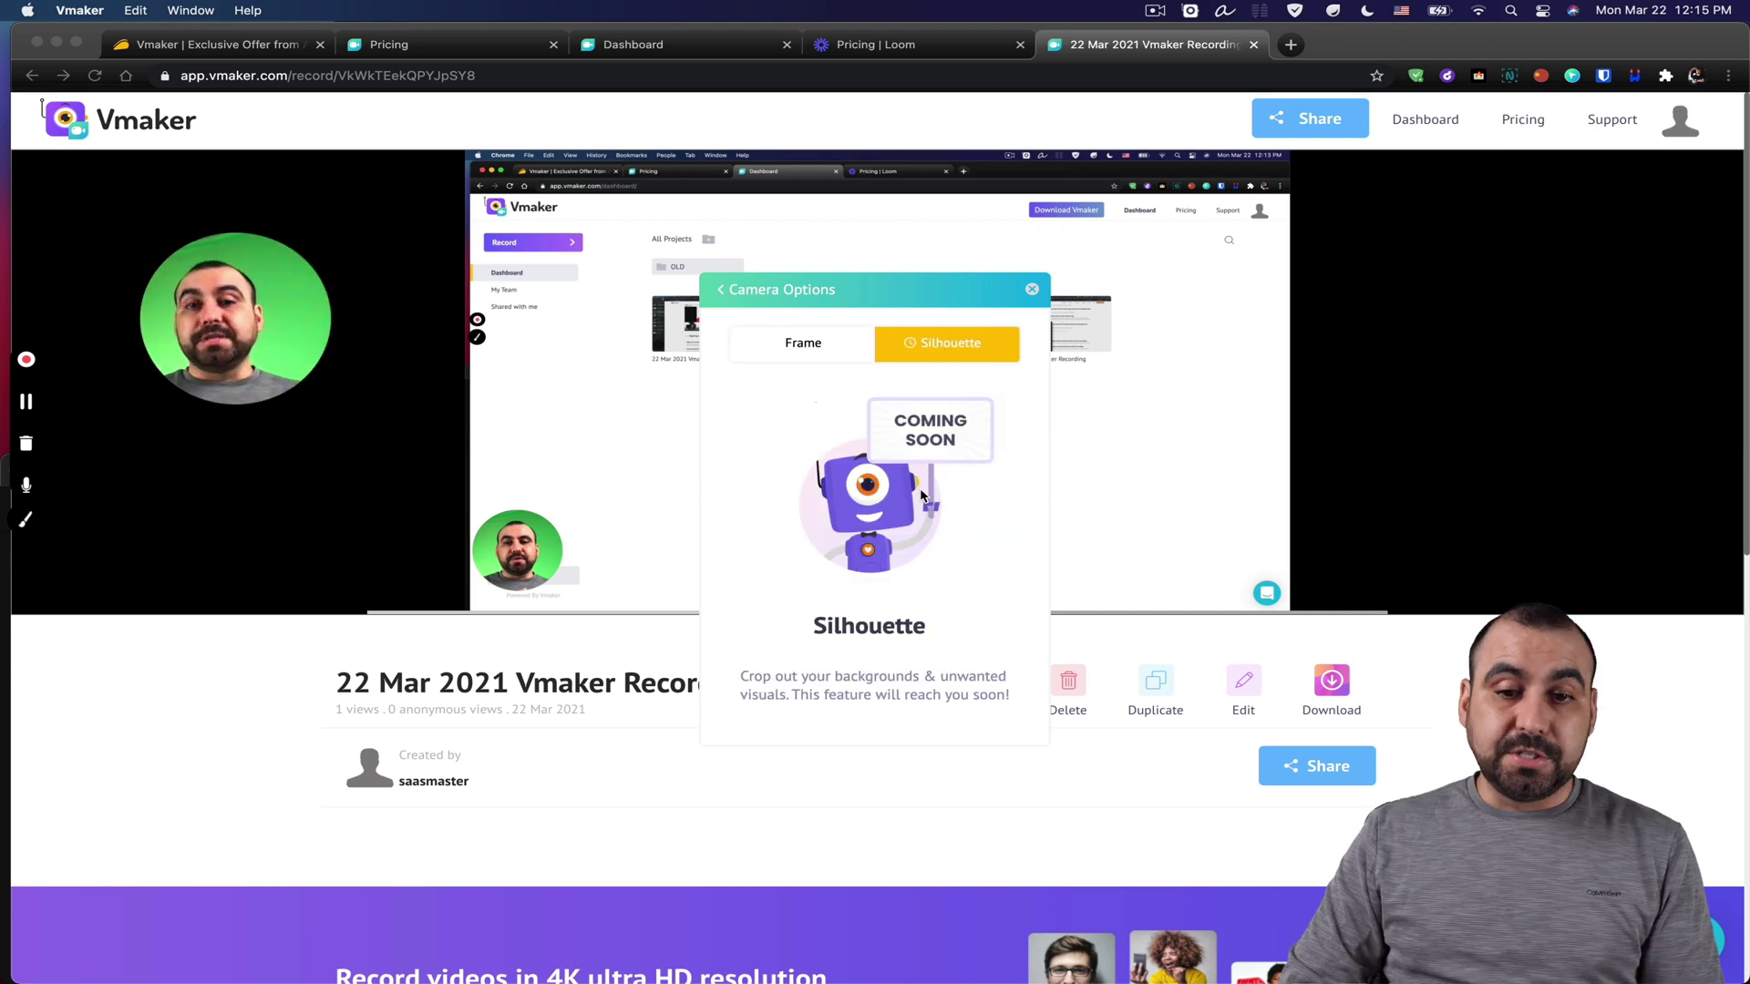
click(1029, 290)
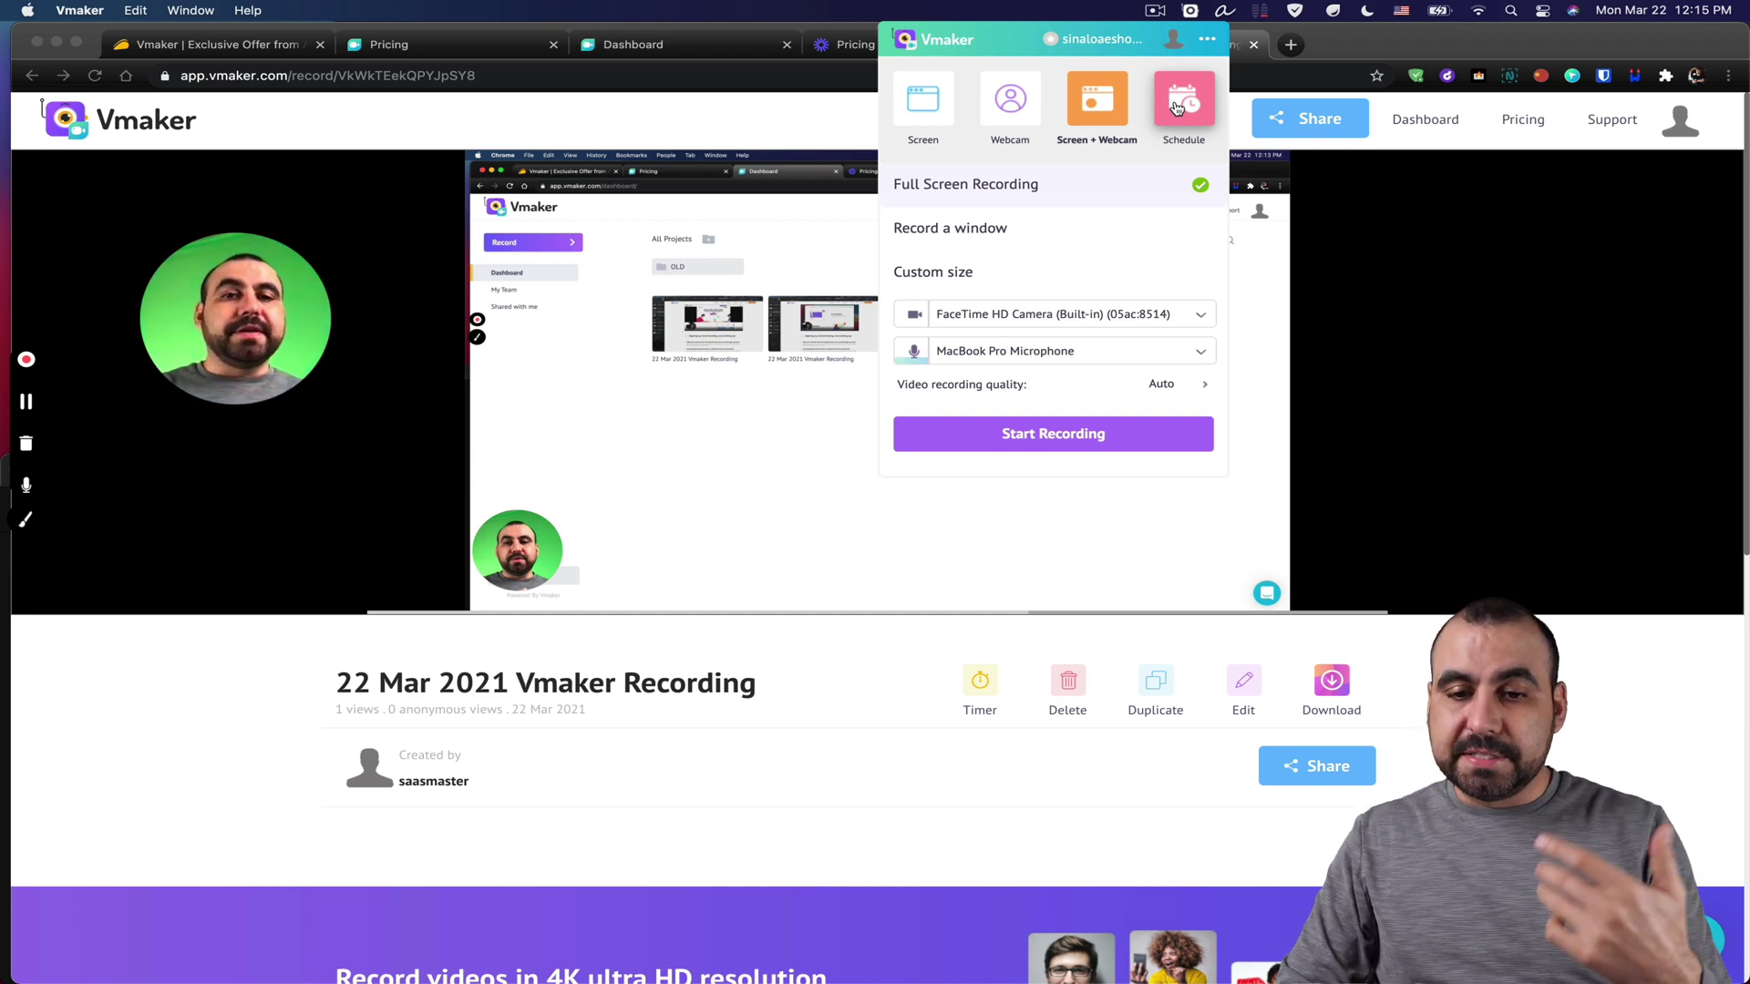
- Keep video recording quality on Auto, view the extra options menu, and close the recorder panel
click(1181, 385)
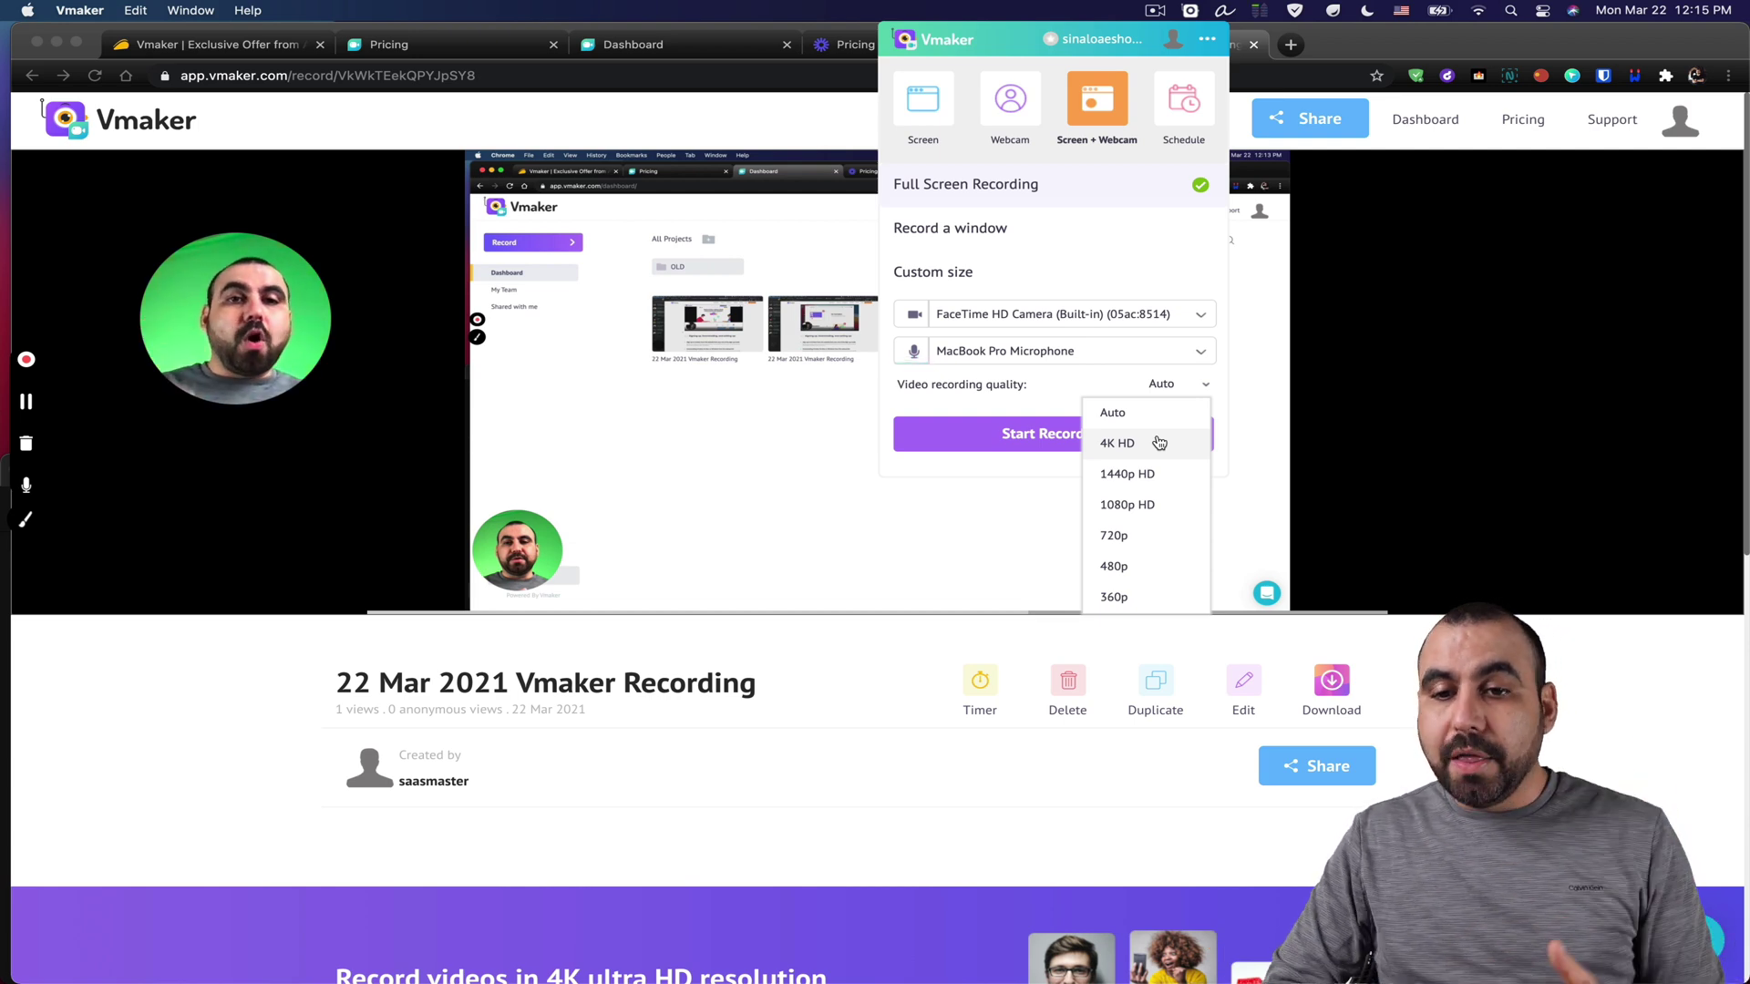
click(1198, 250)
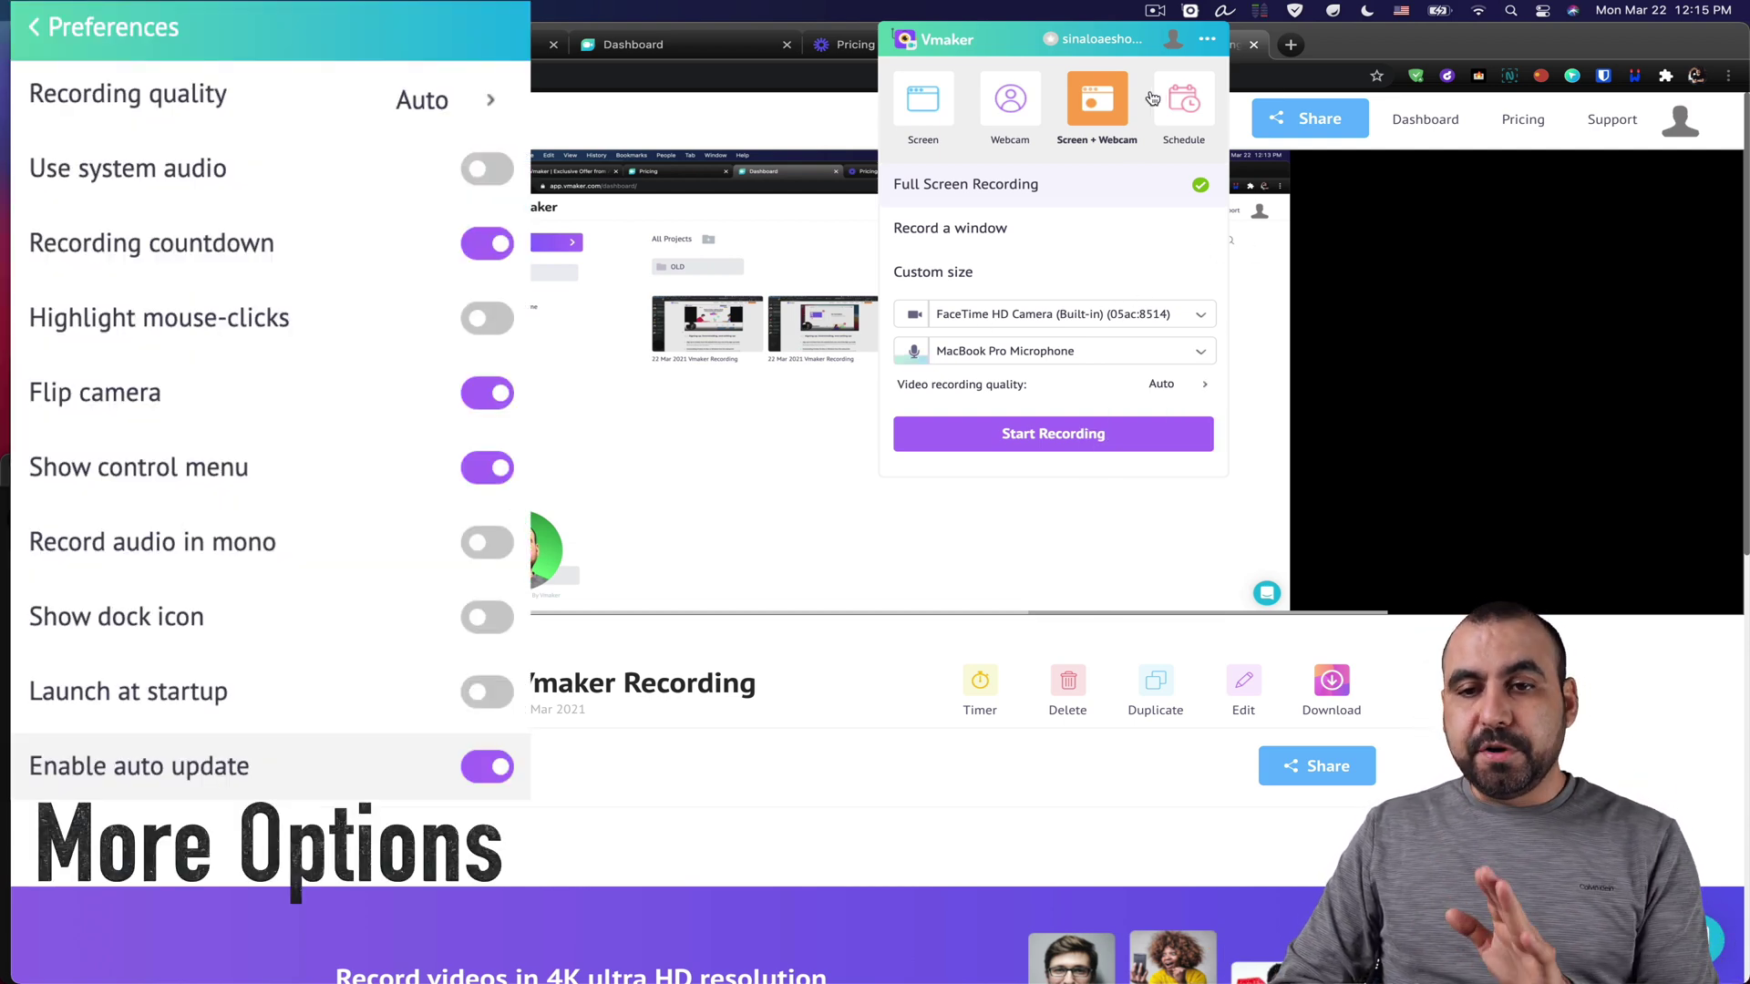
click(1207, 38)
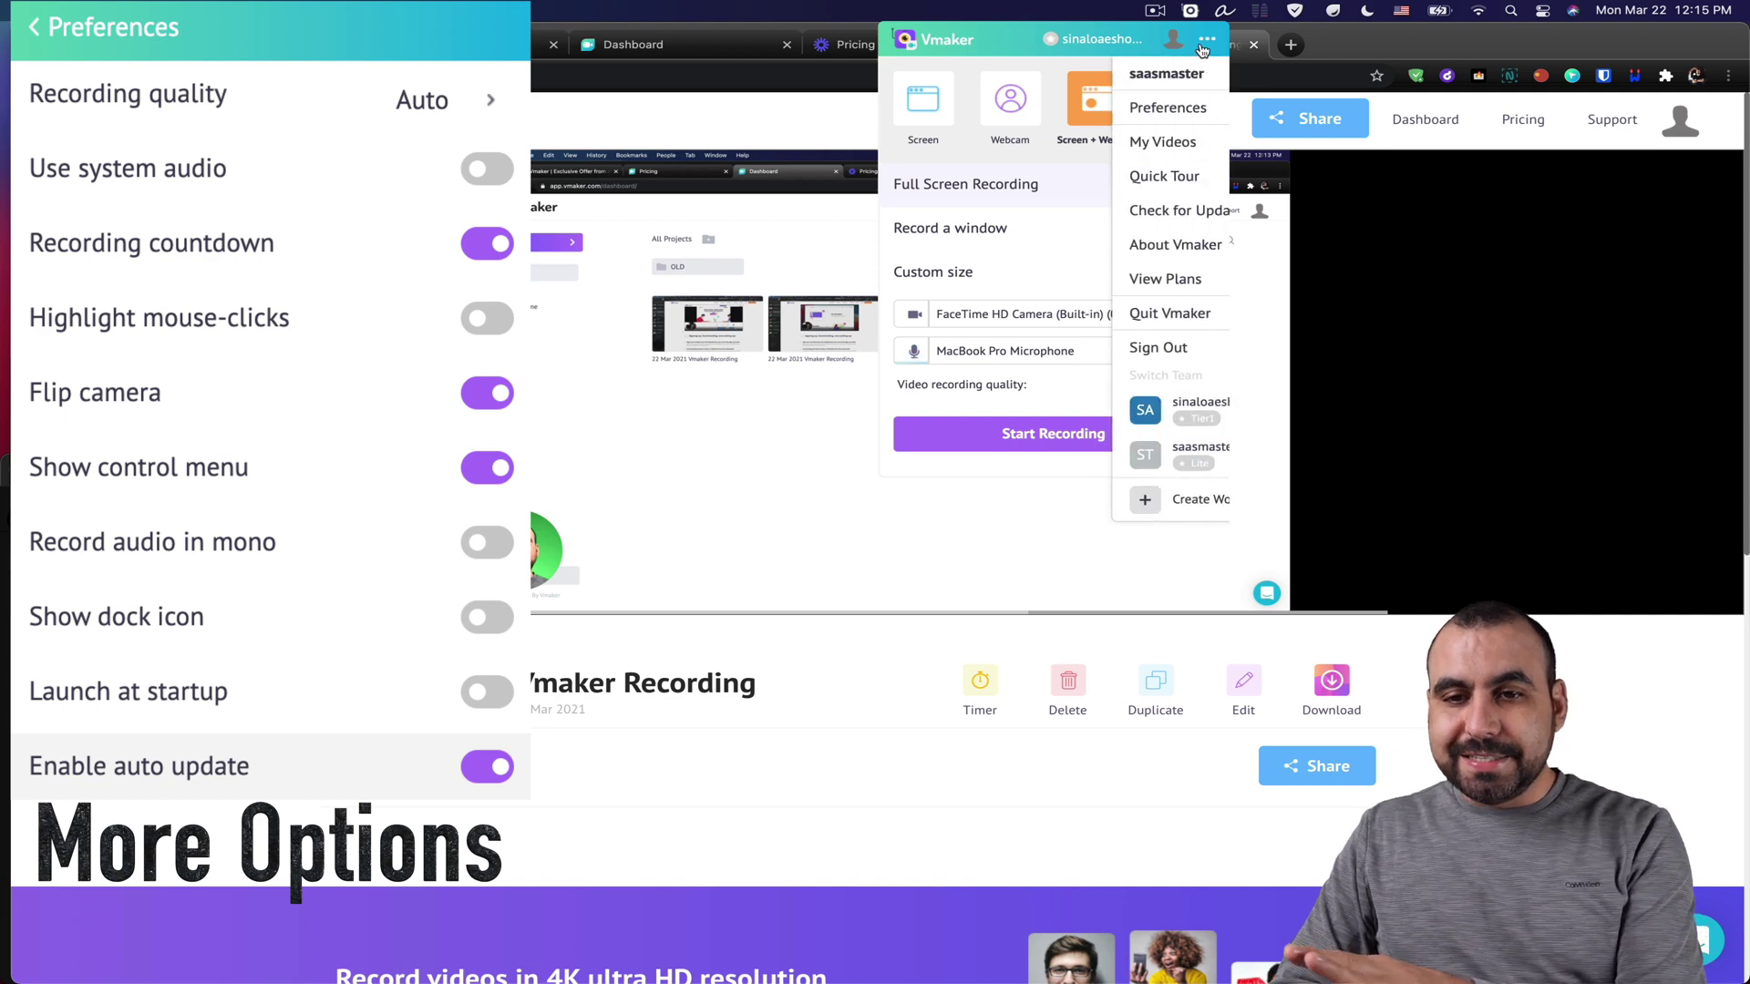
click(1305, 447)
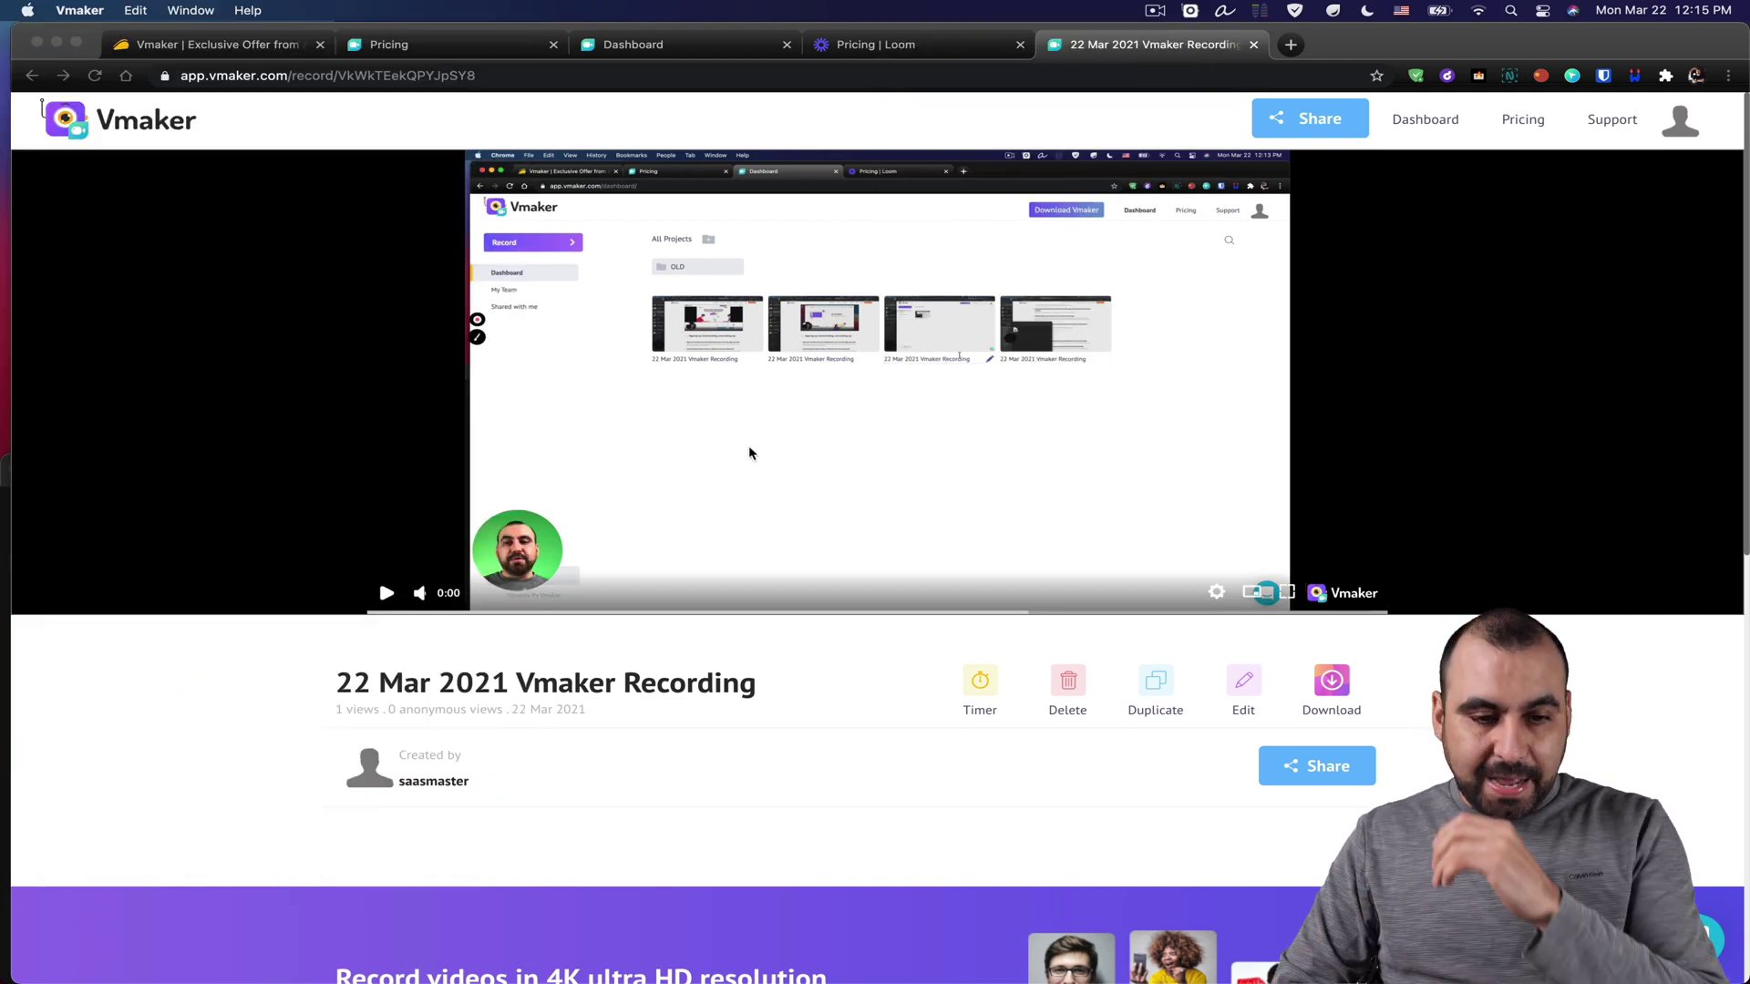
- Play the recording, pause it at 00:16, and open it in the editor
click(422, 594)
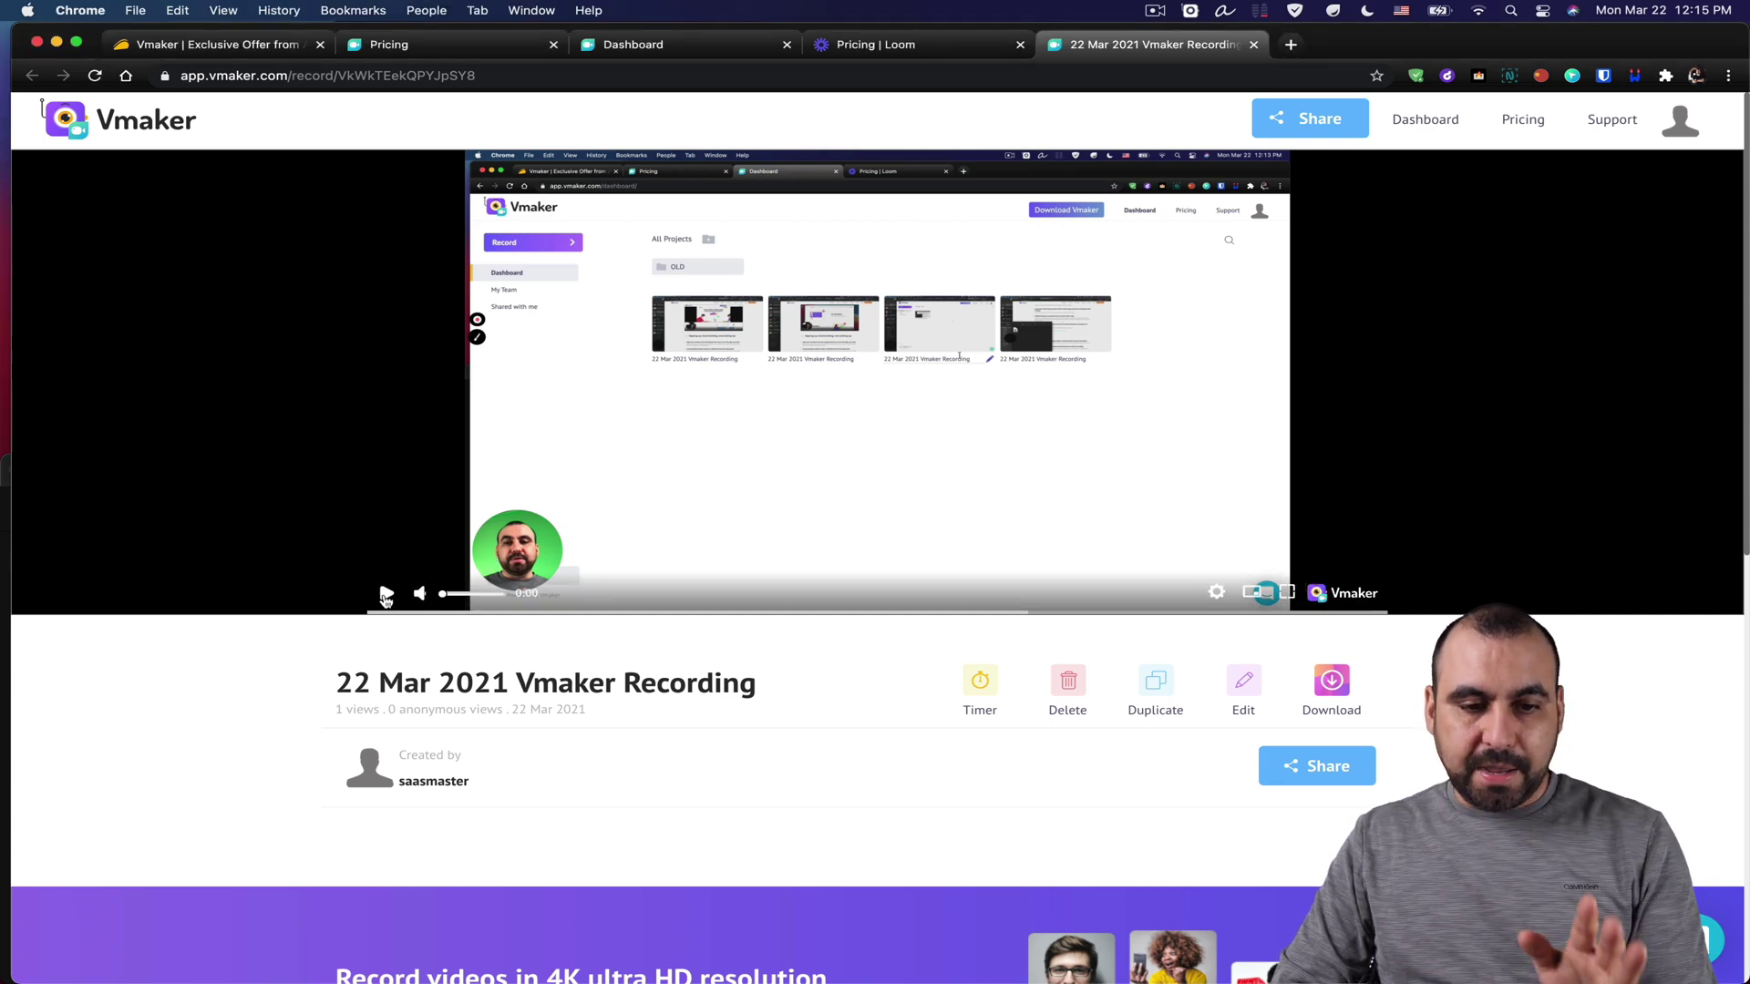
click(381, 594)
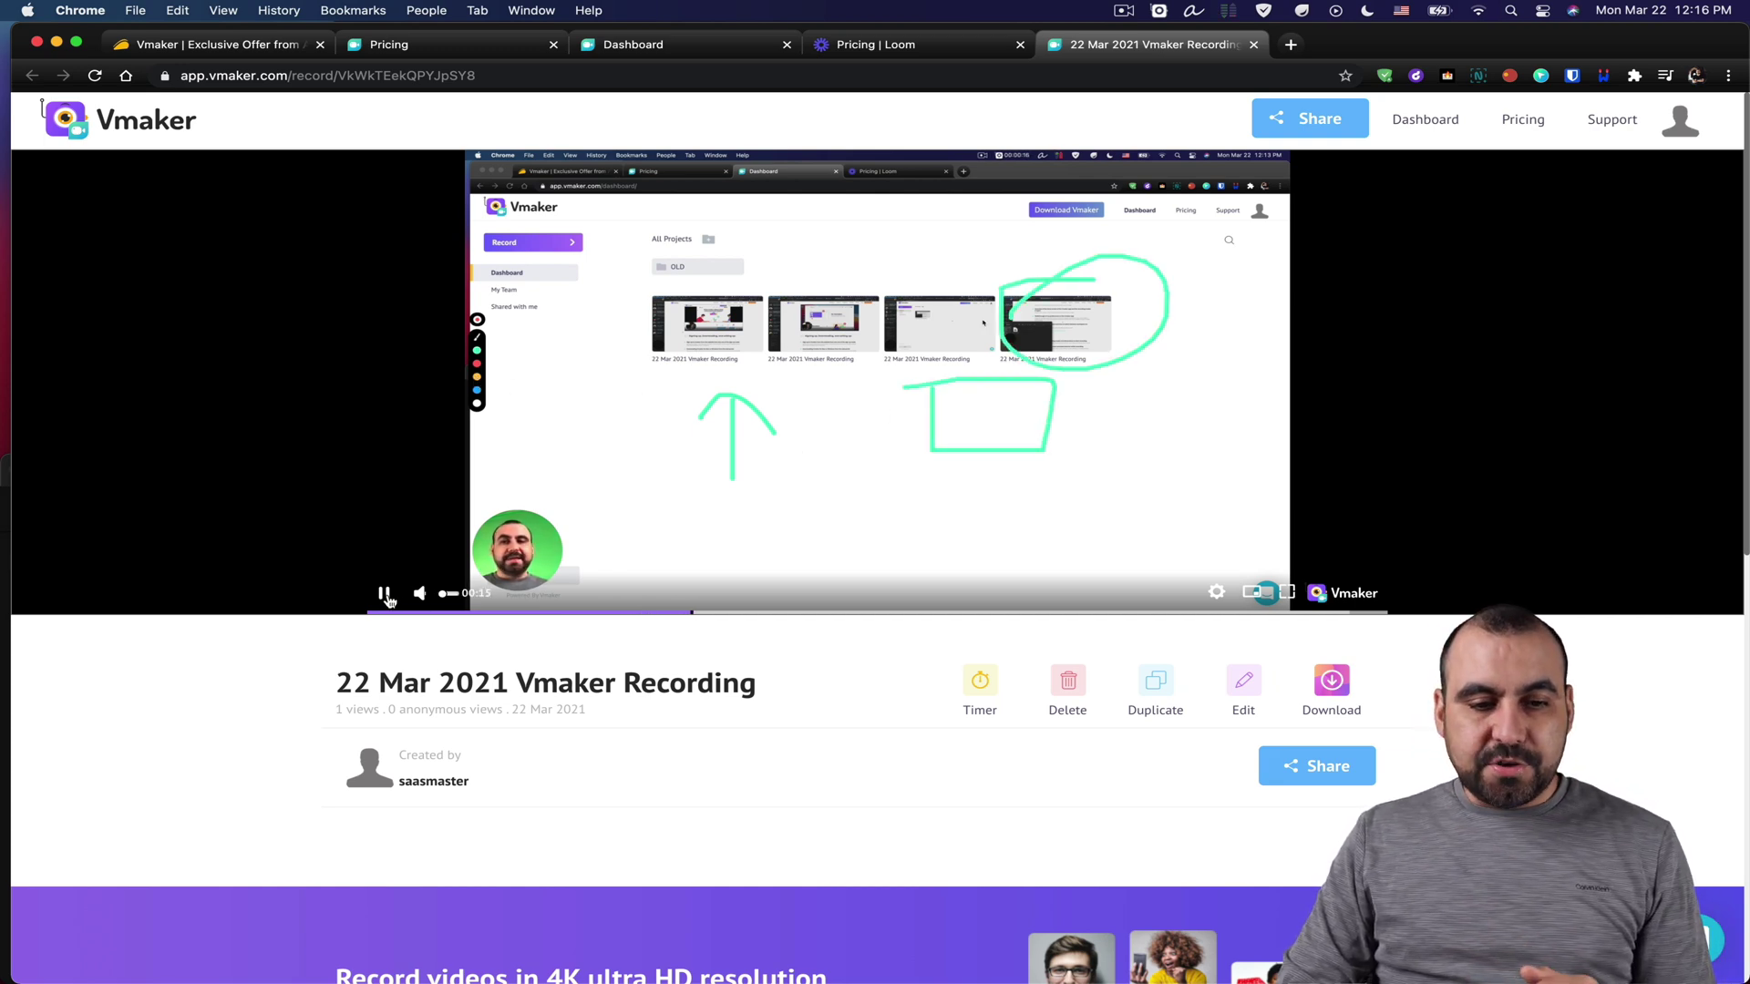
click(961, 543)
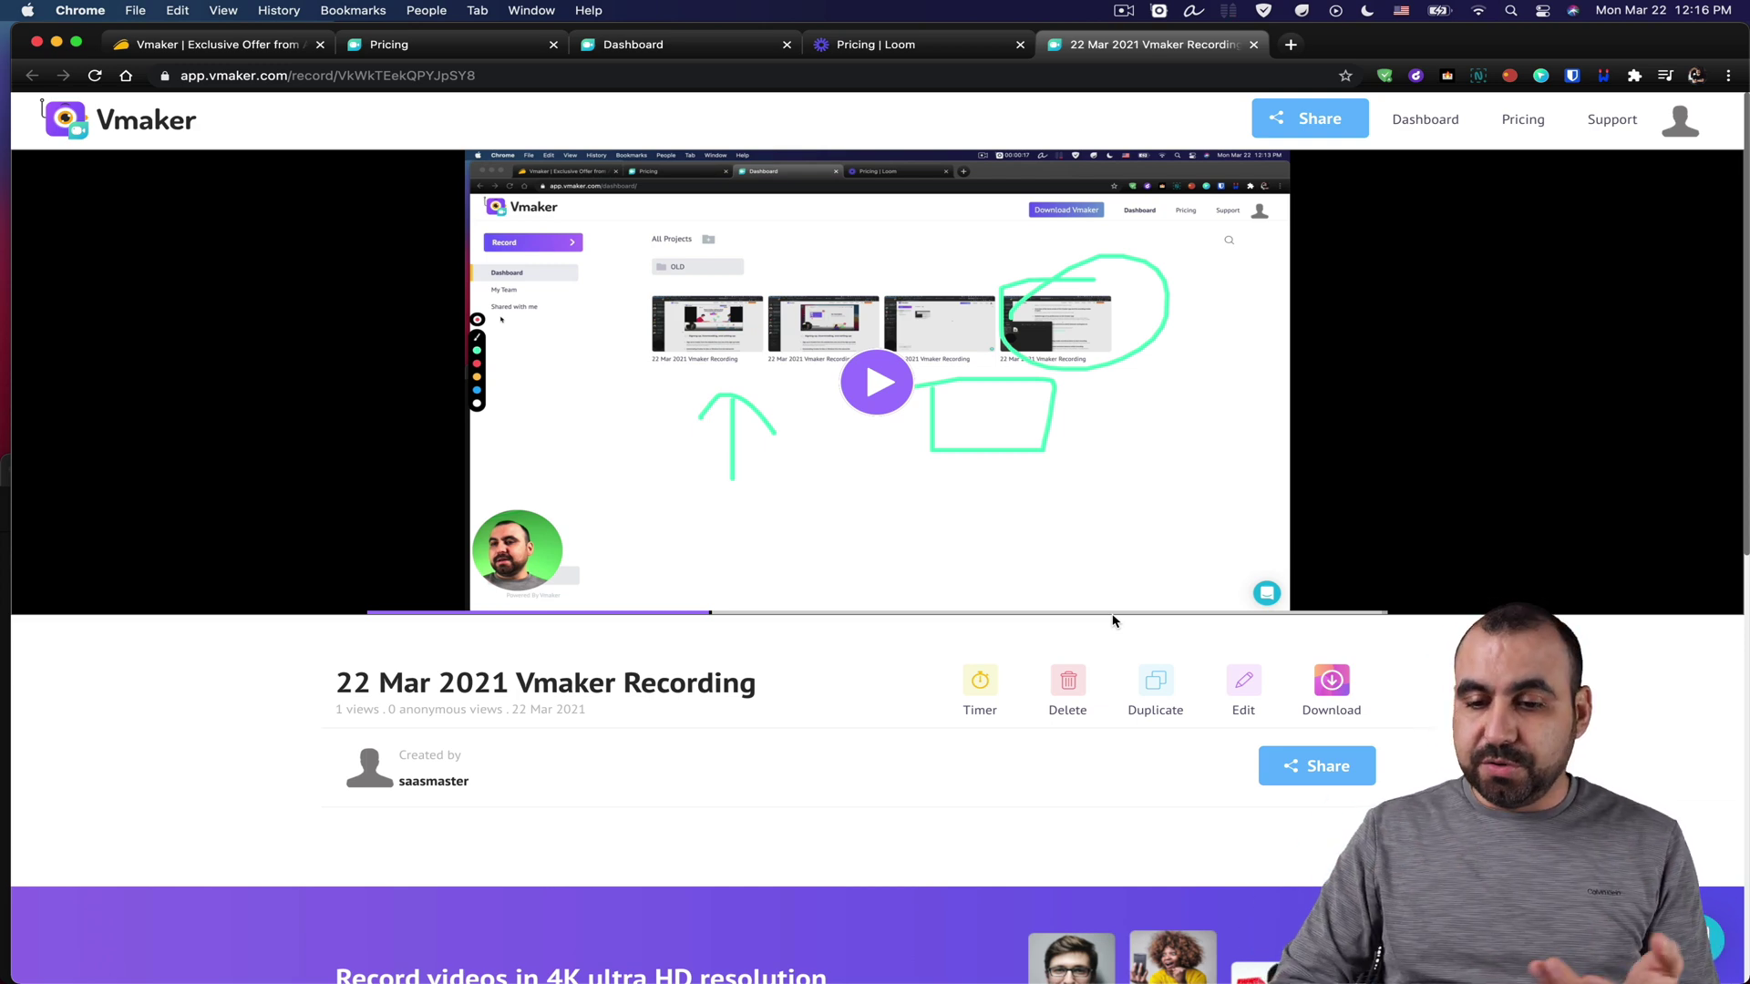
click(1245, 688)
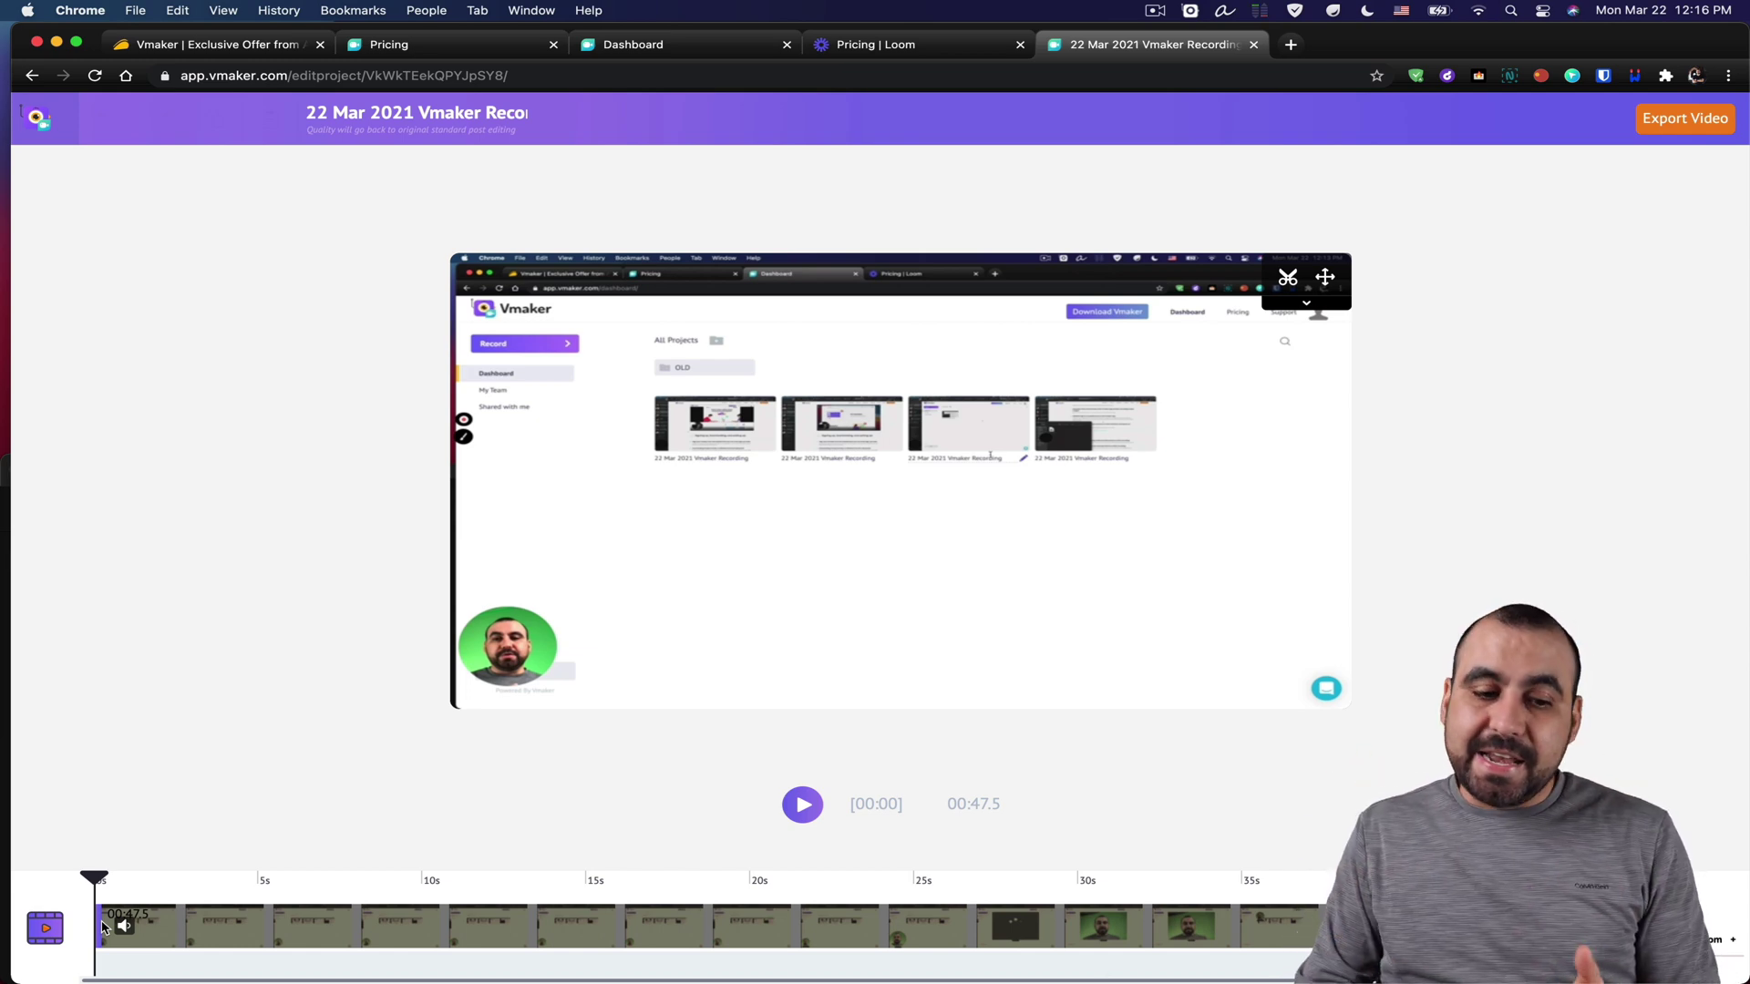
- Trim the clip's start so it runs 00:19.7, preview around 00:10.5, then begin cropping
drag(100, 921, 779, 924)
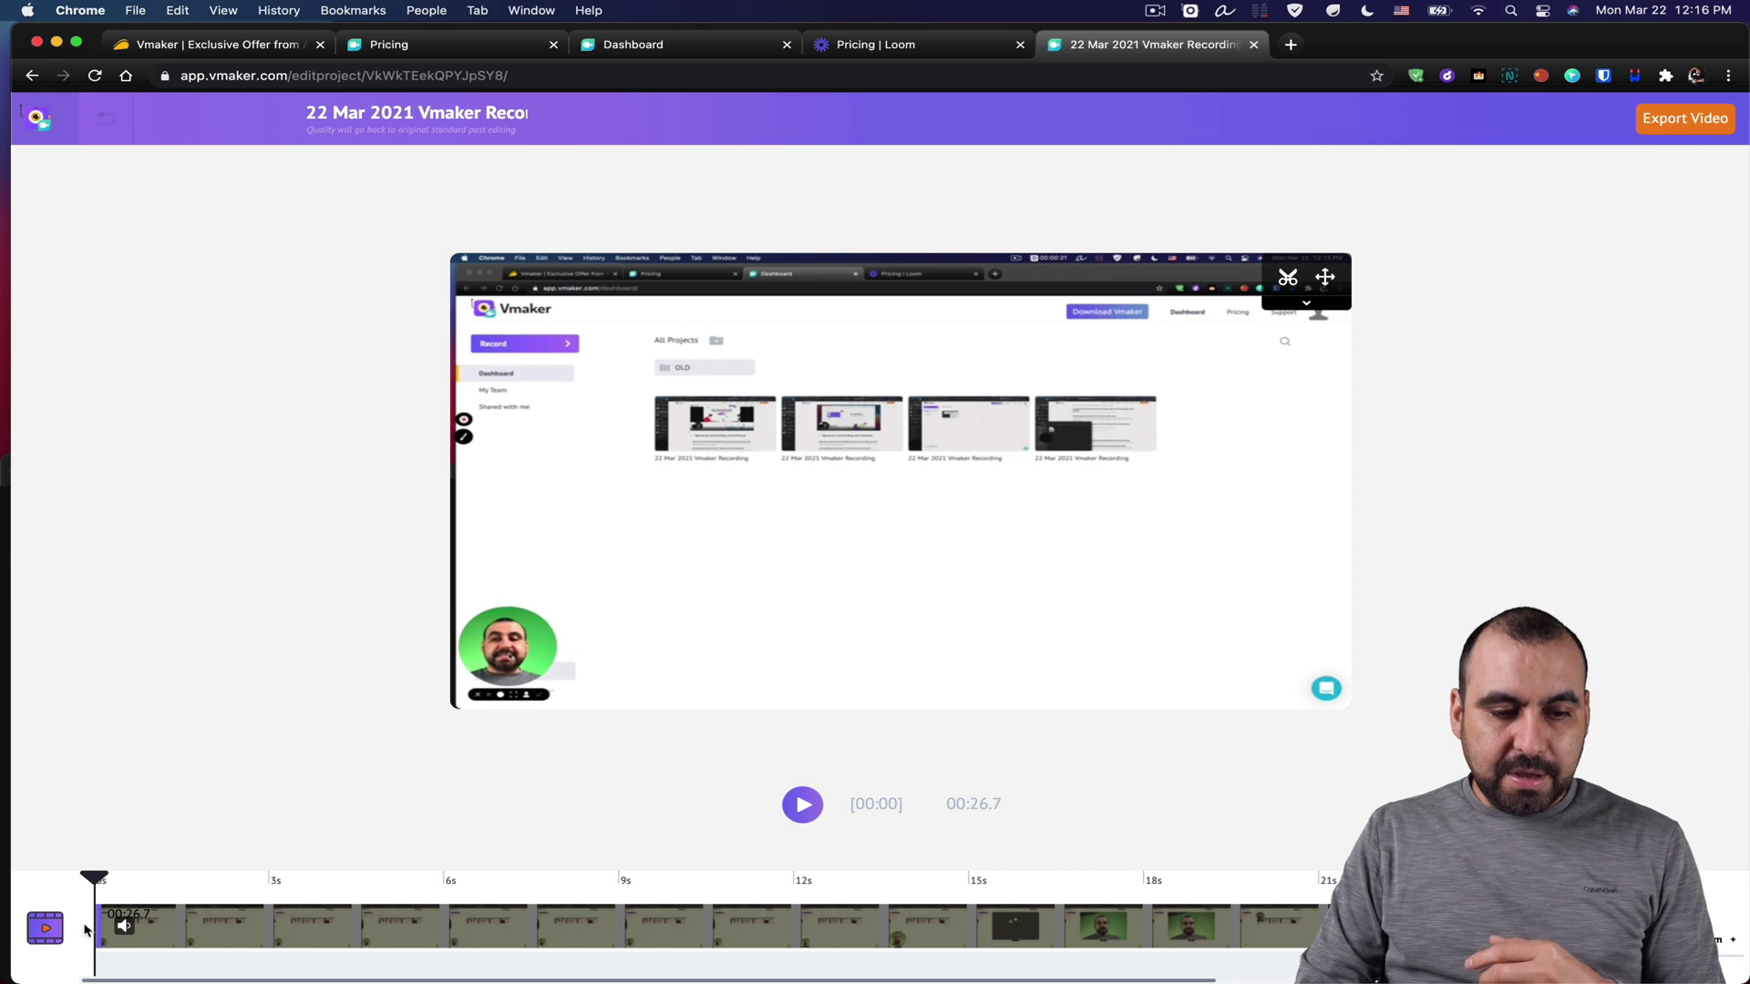
drag(96, 923, 506, 927)
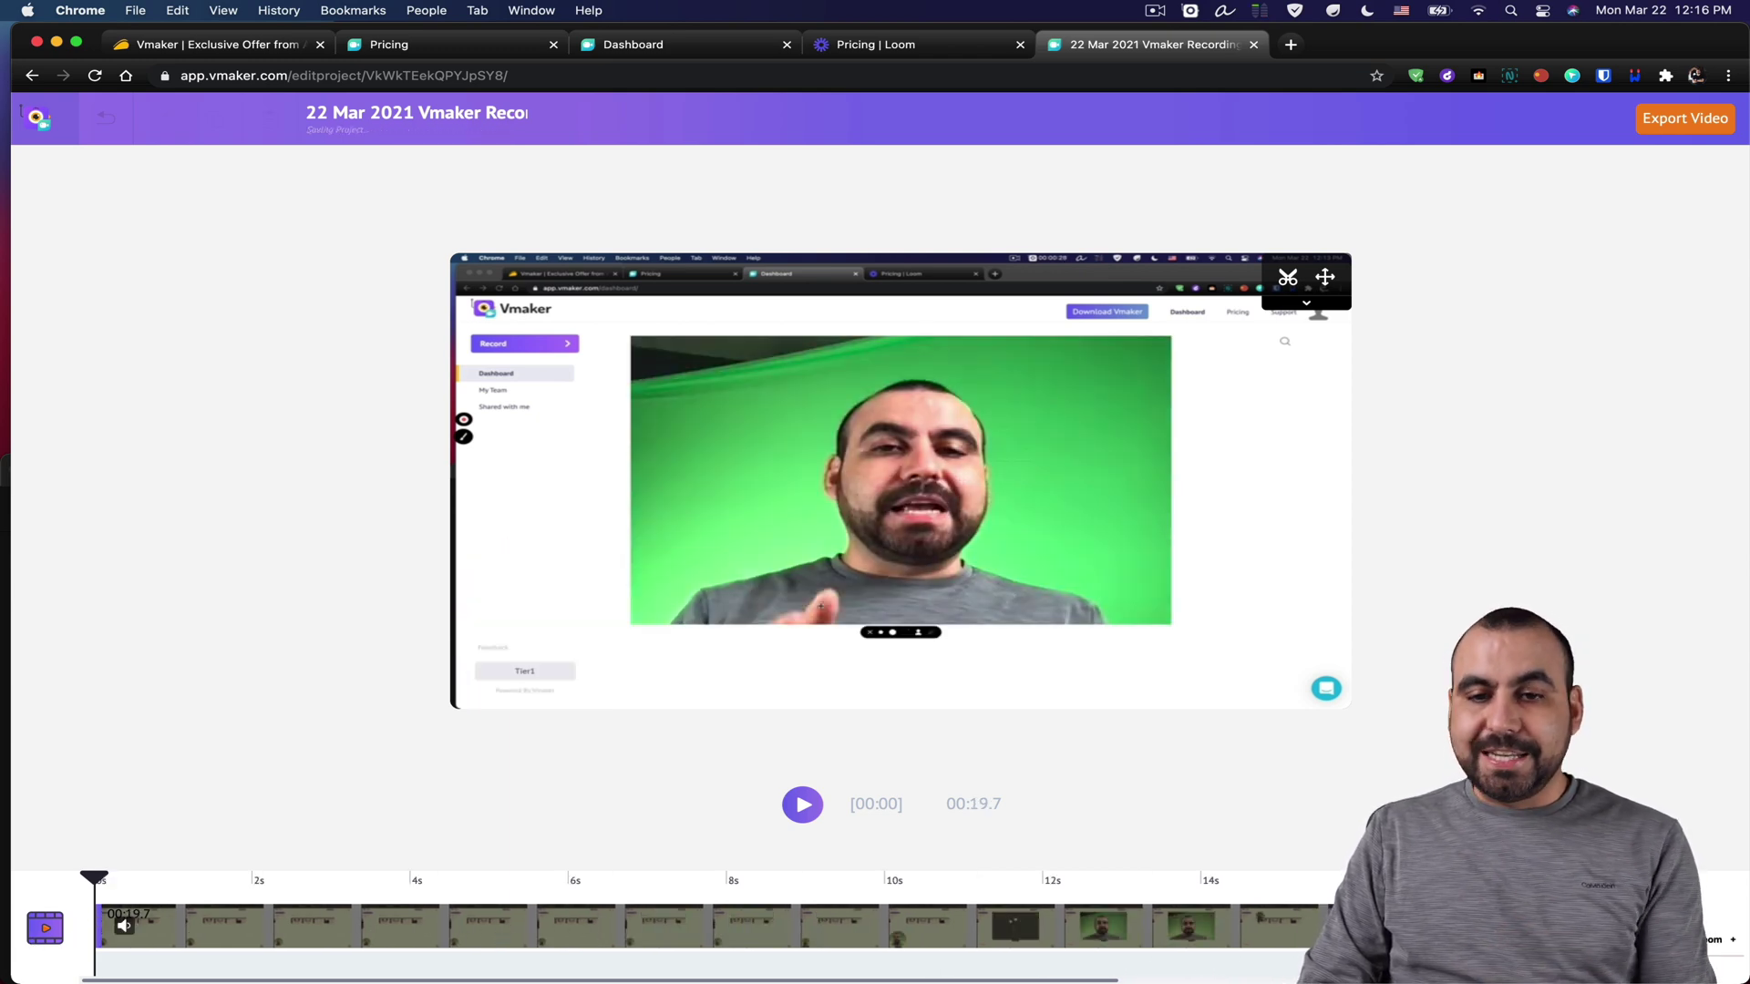
click(1308, 304)
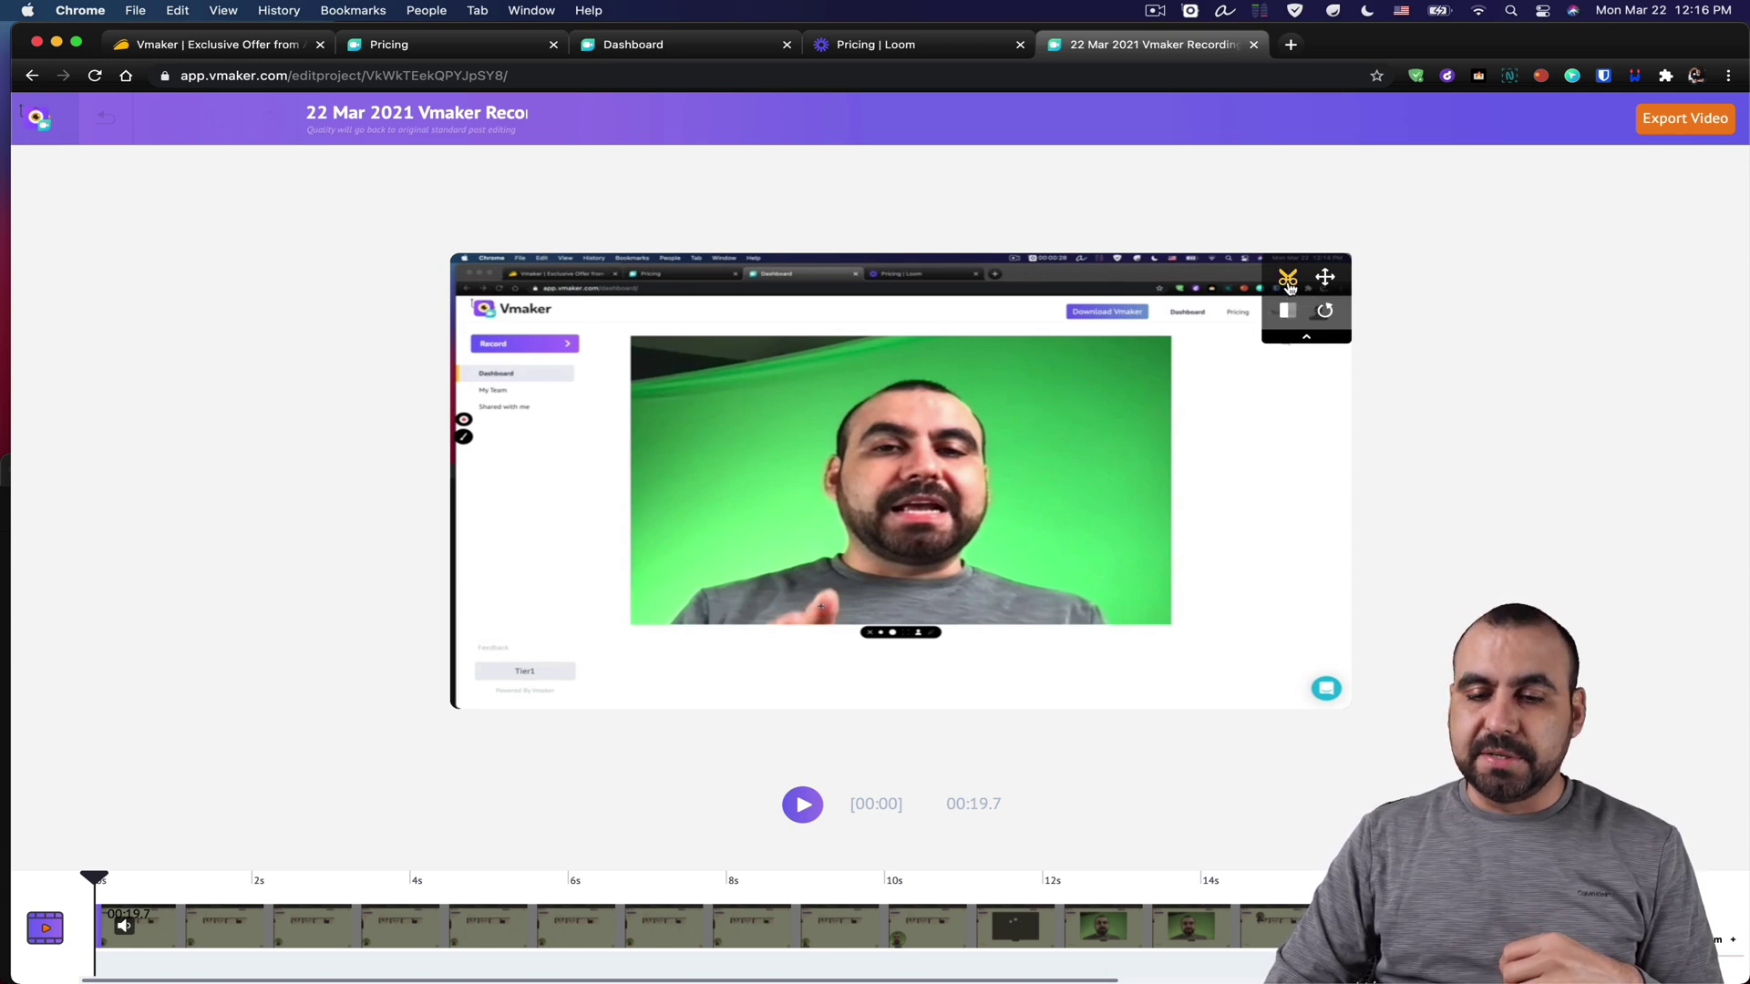
click(1288, 280)
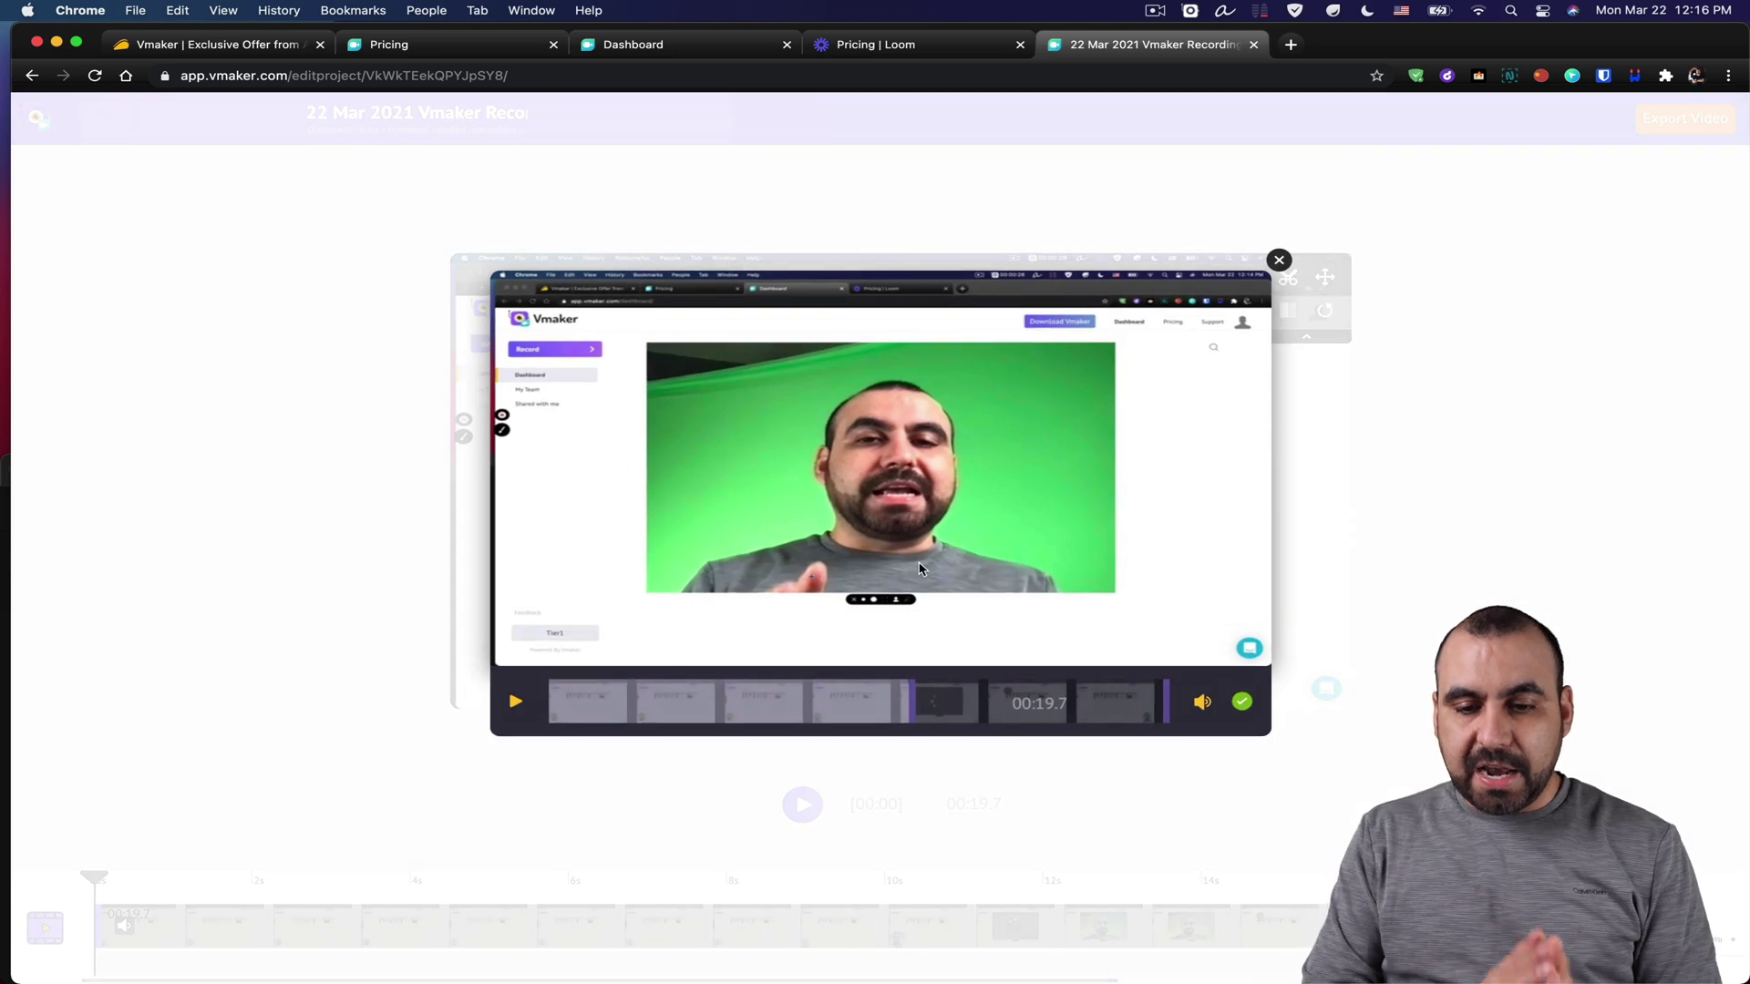
mouse_move(910, 698)
mouse_down()
mouse_move(693, 698)
mouse_move(766, 698)
mouse_up()
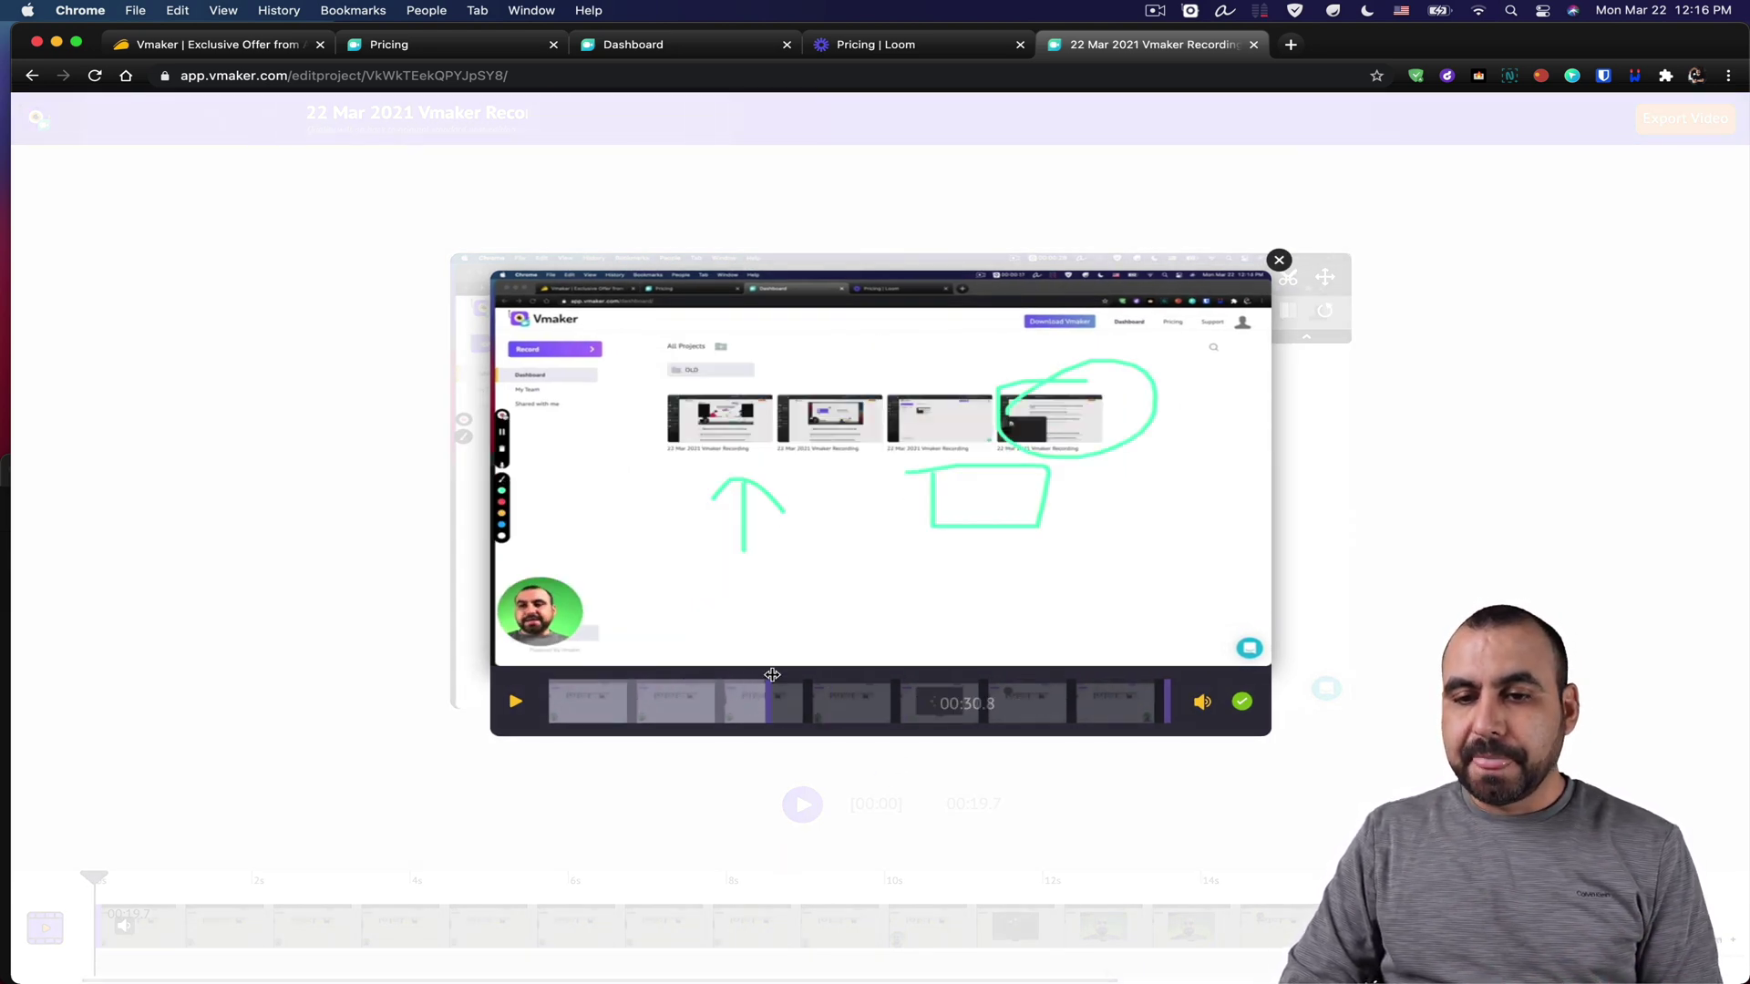
click(1279, 262)
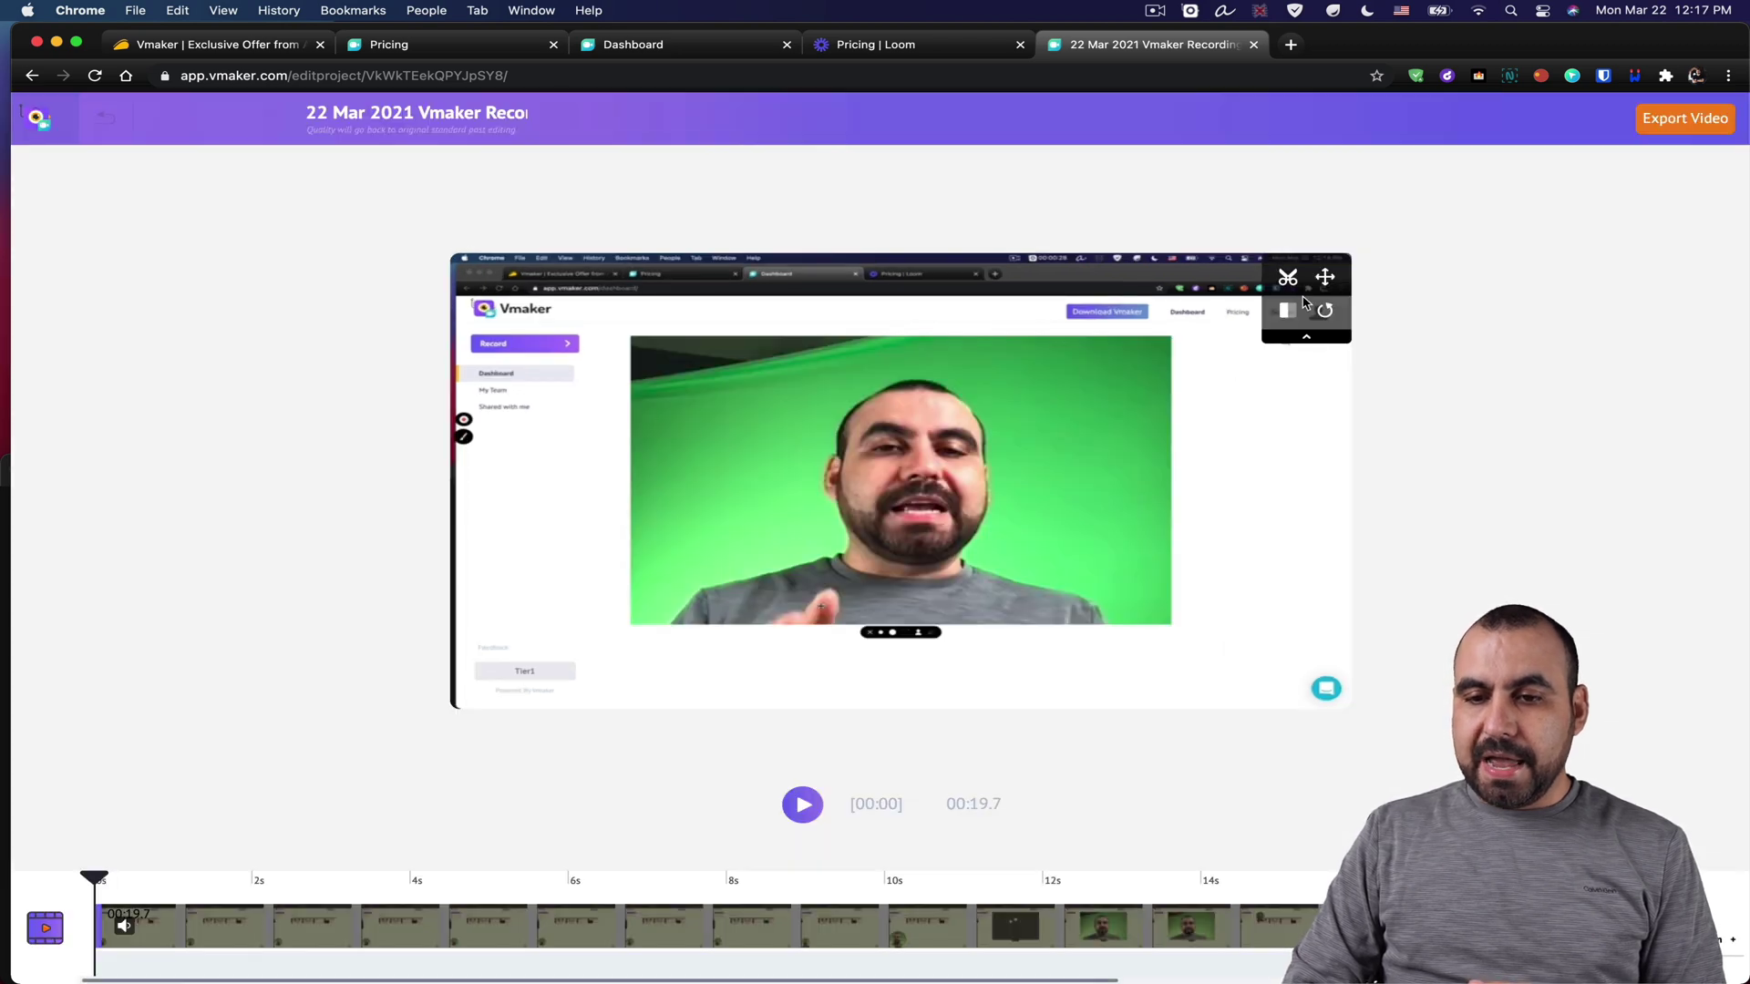
click(1326, 276)
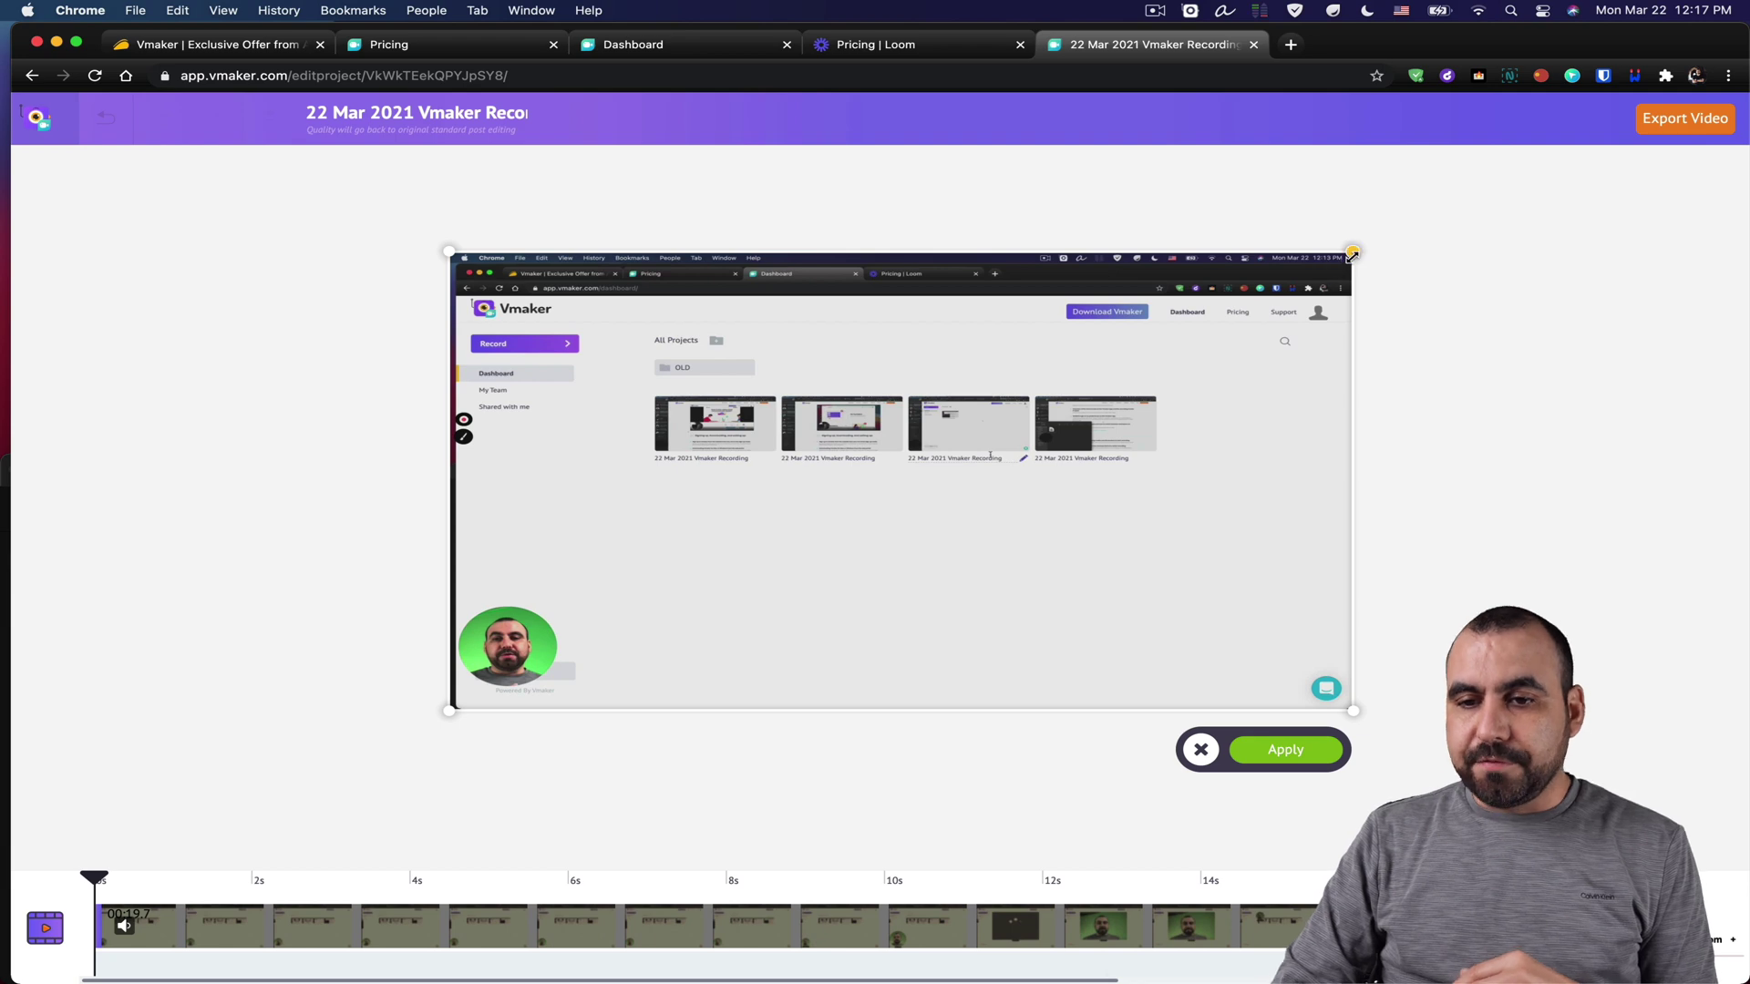
- Enlarge the crop box toward the top right so it covers nearly the whole screen
drag(1351, 252, 1428, 188)
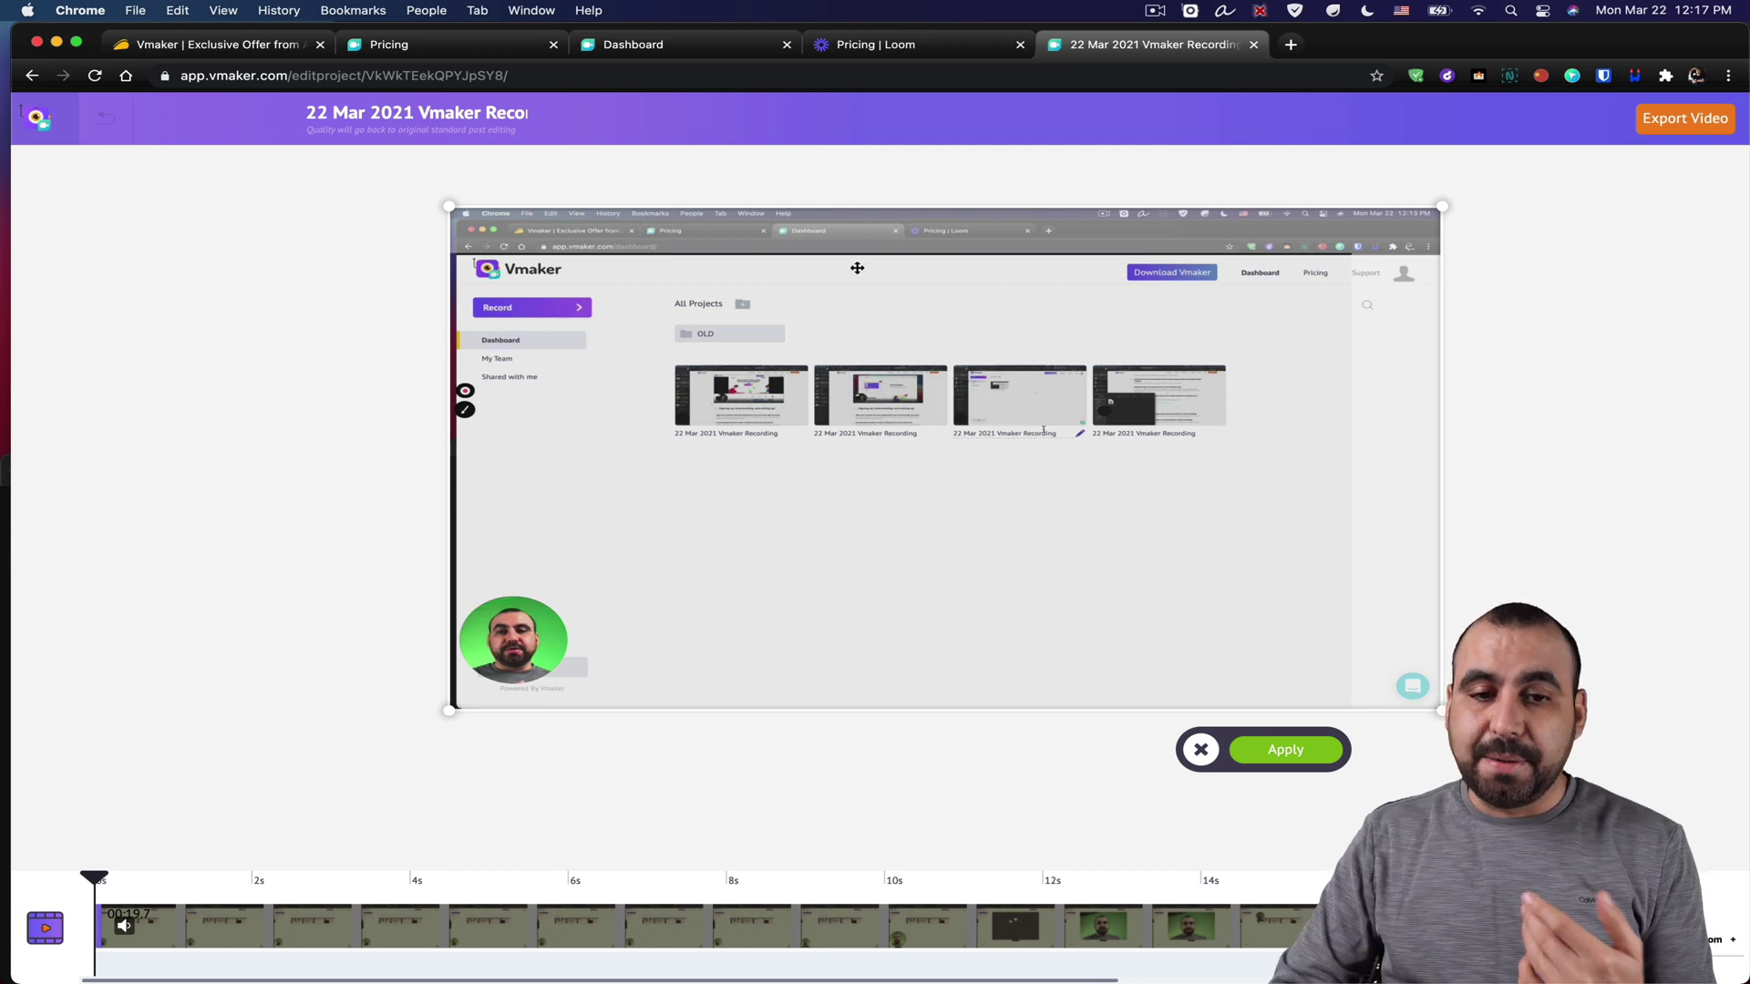
mouse_move(1438, 201)
mouse_down()
mouse_move(1410, 211)
mouse_move(1449, 190)
mouse_up()
mouse_move(1296, 347)
mouse_down()
mouse_move(1239, 347)
mouse_move(1288, 348)
mouse_up()
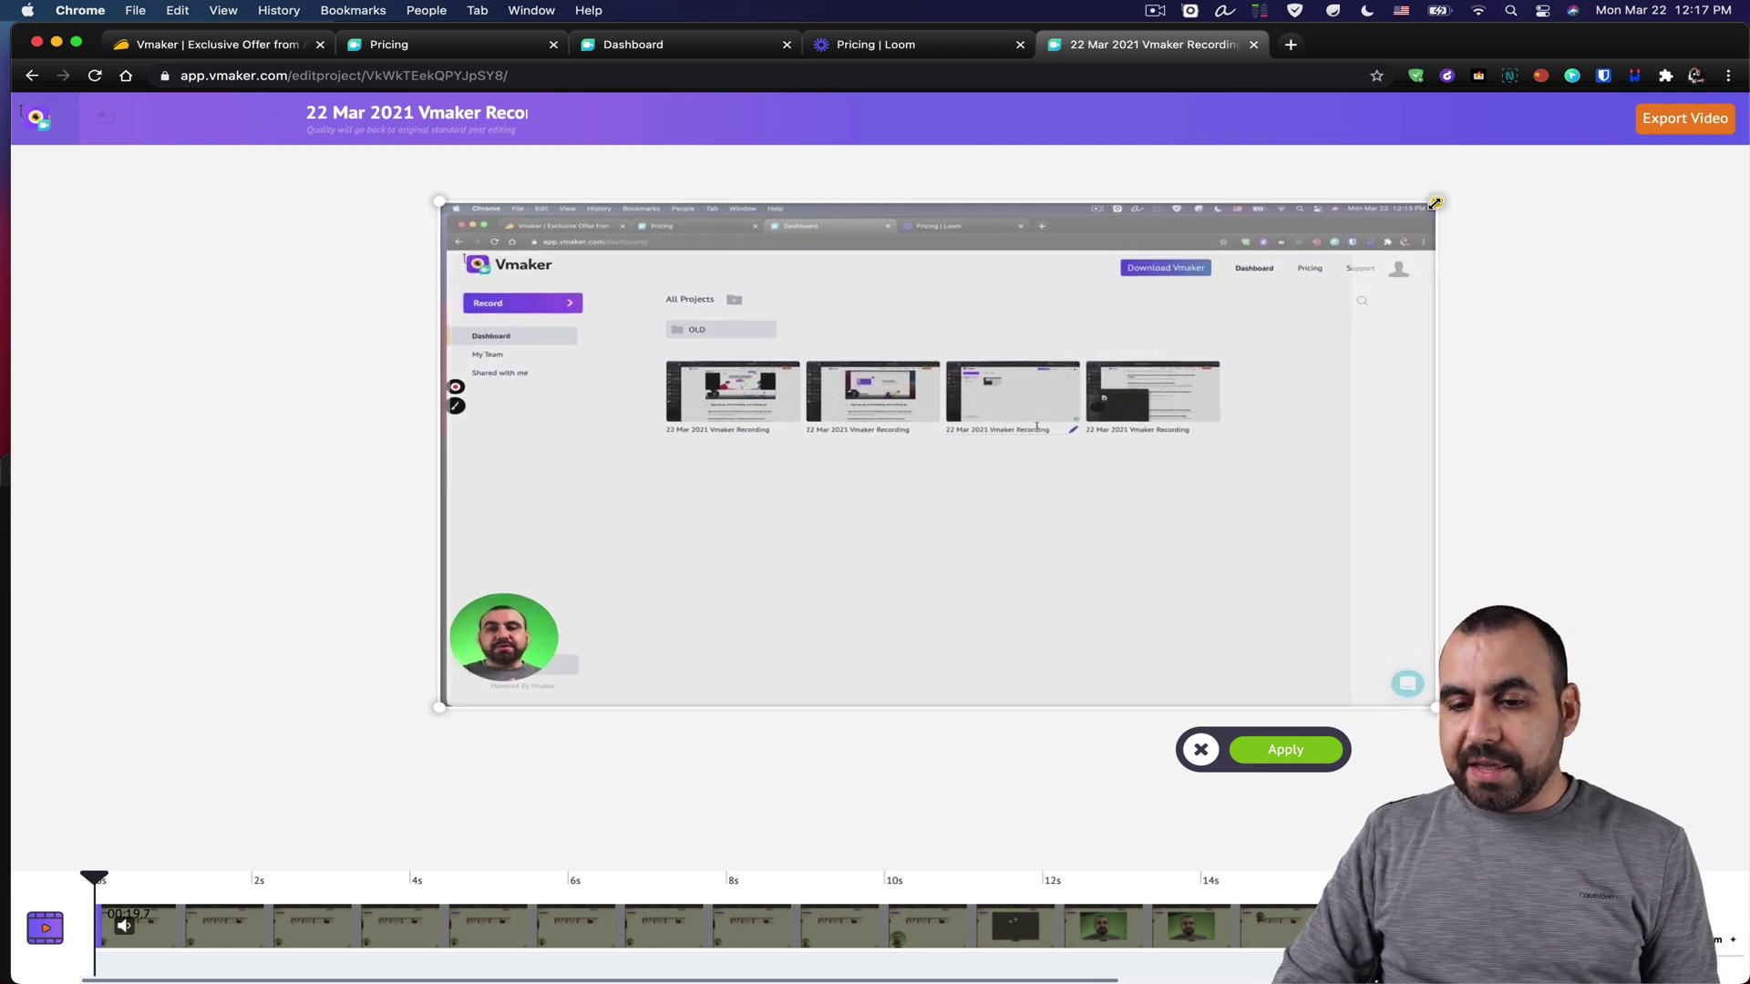
drag(1436, 202, 1369, 238)
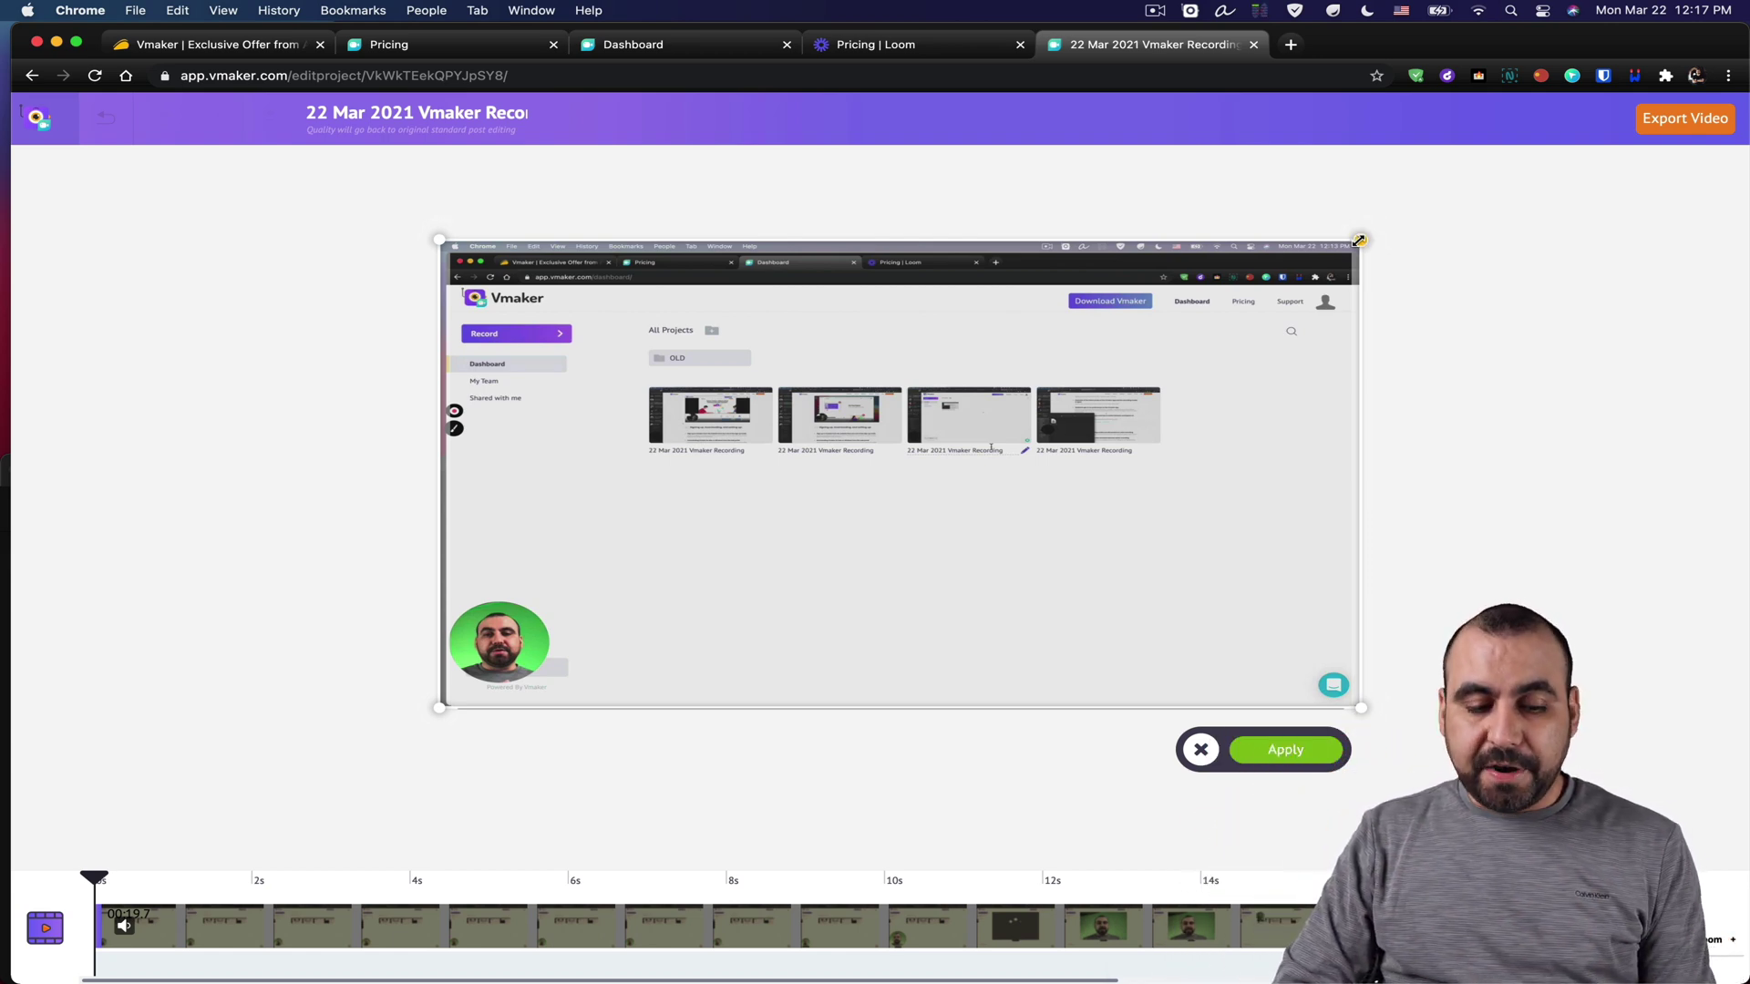
drag(1359, 239, 1399, 219)
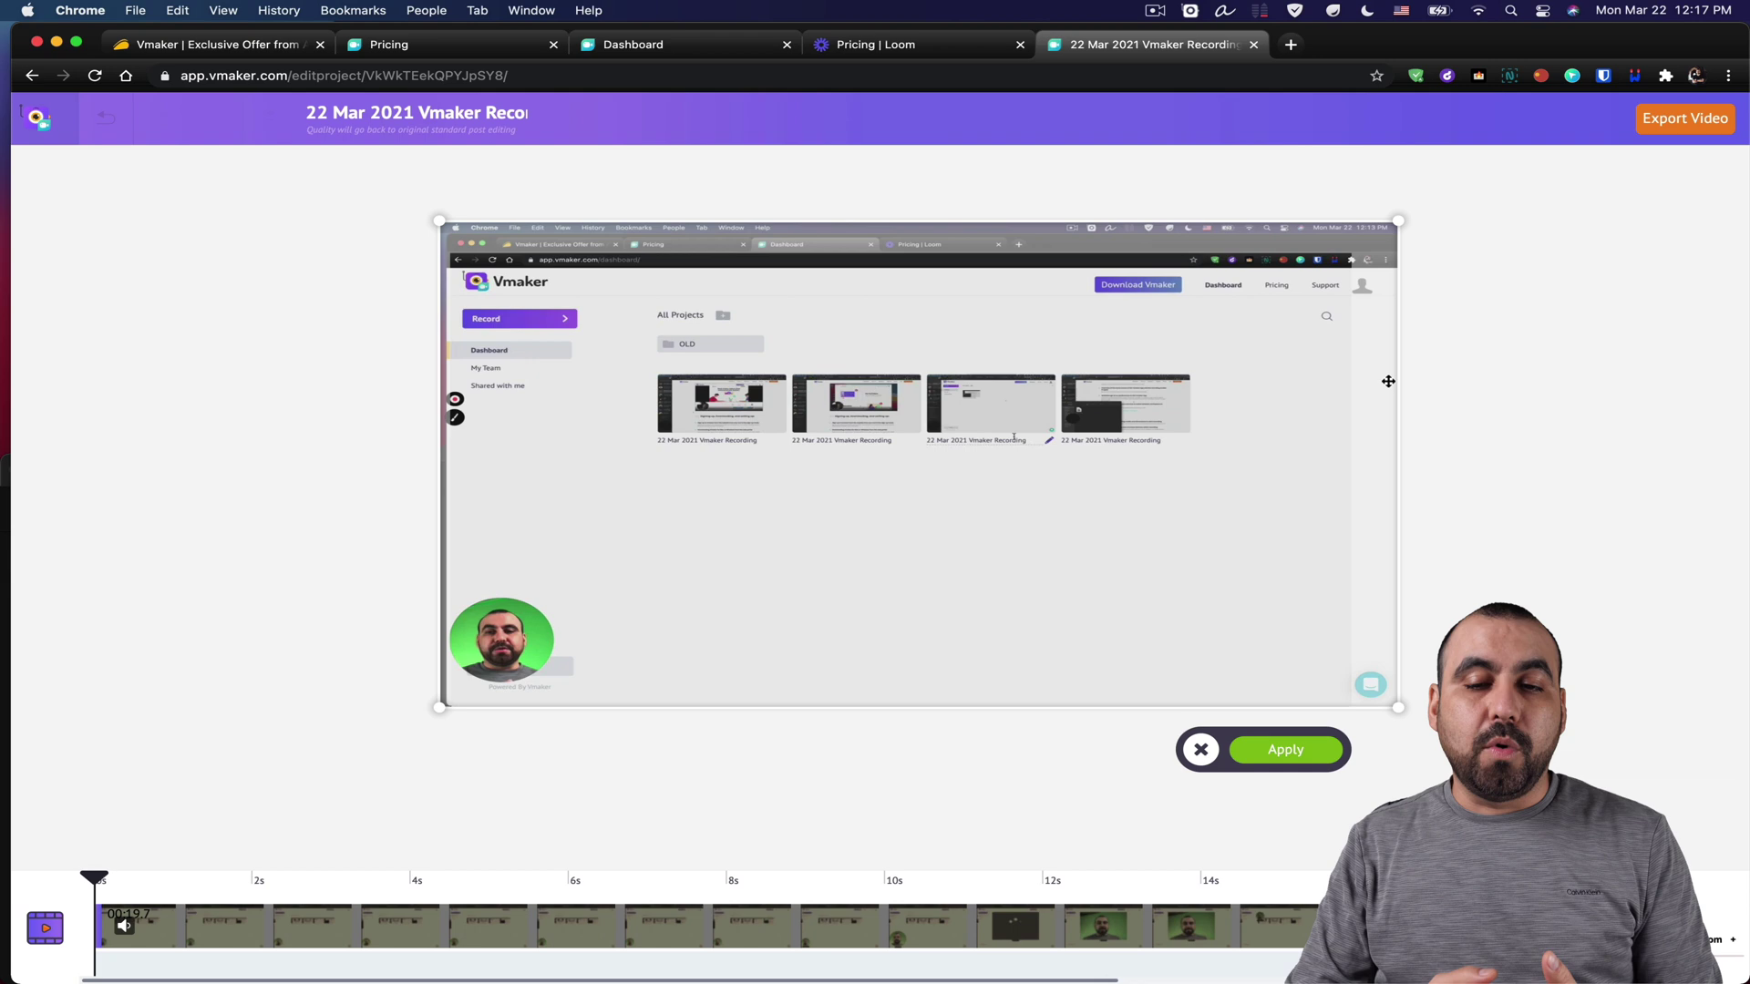
- Check the recorder's capture modes, leaving full screen selected, then apply the crop
click(1187, 11)
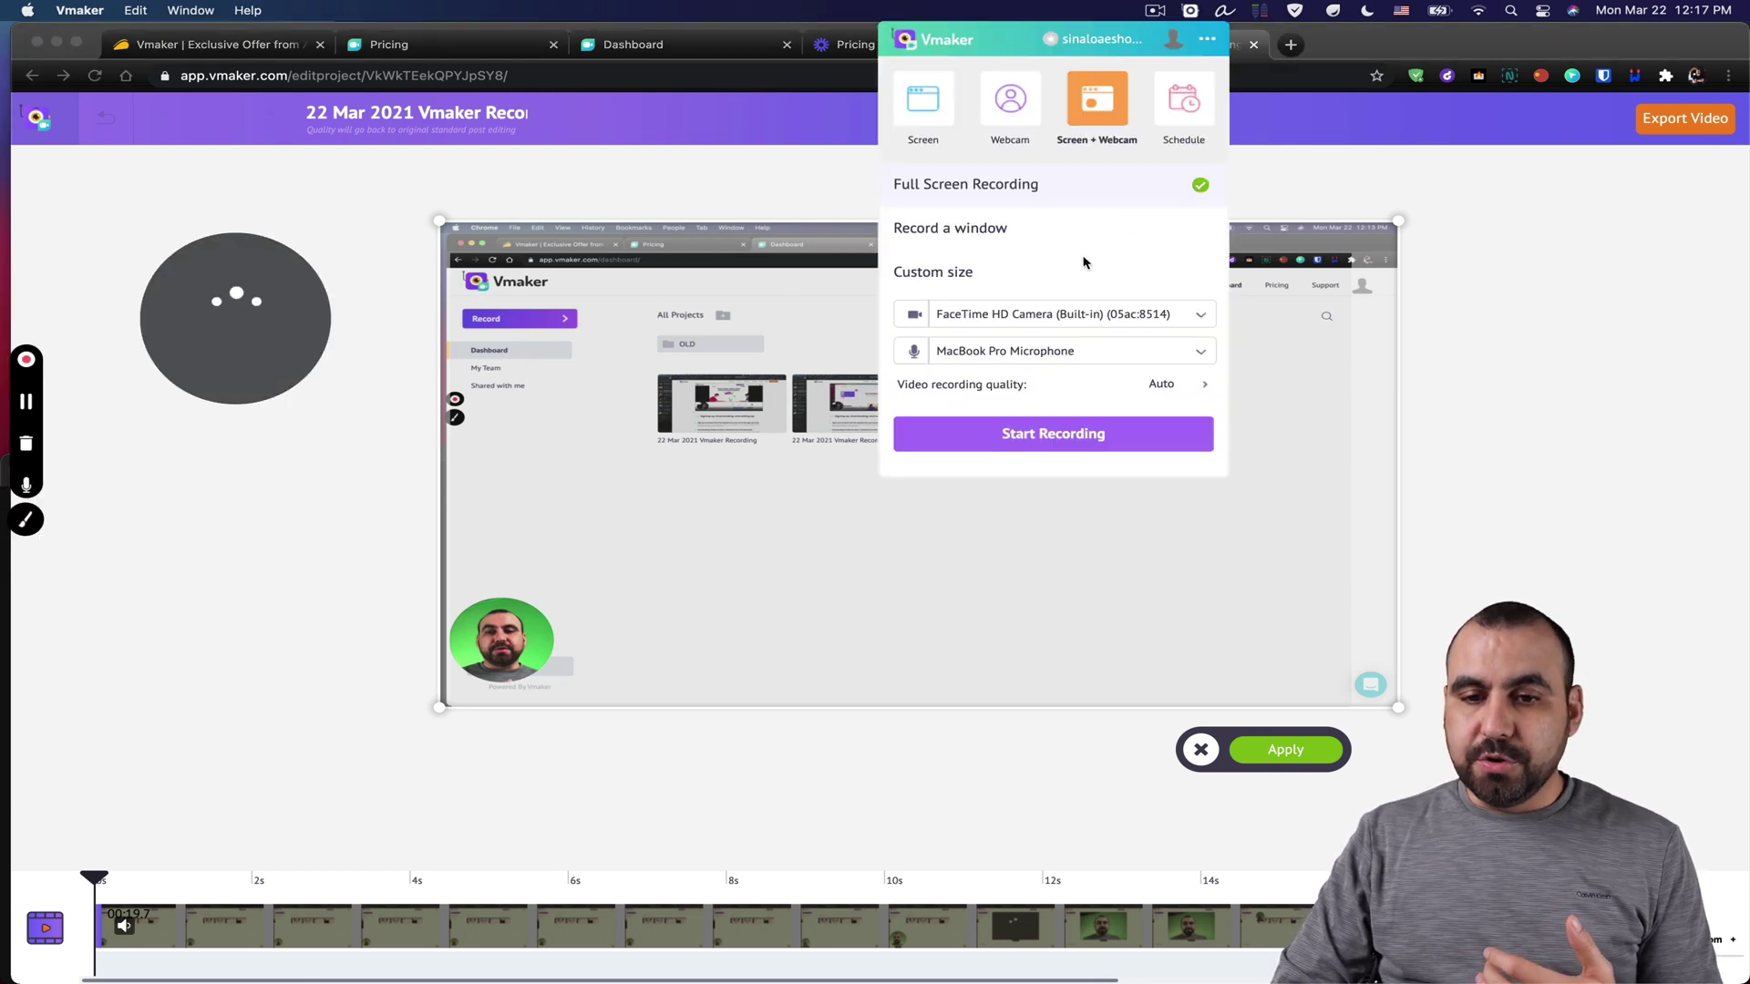
click(916, 276)
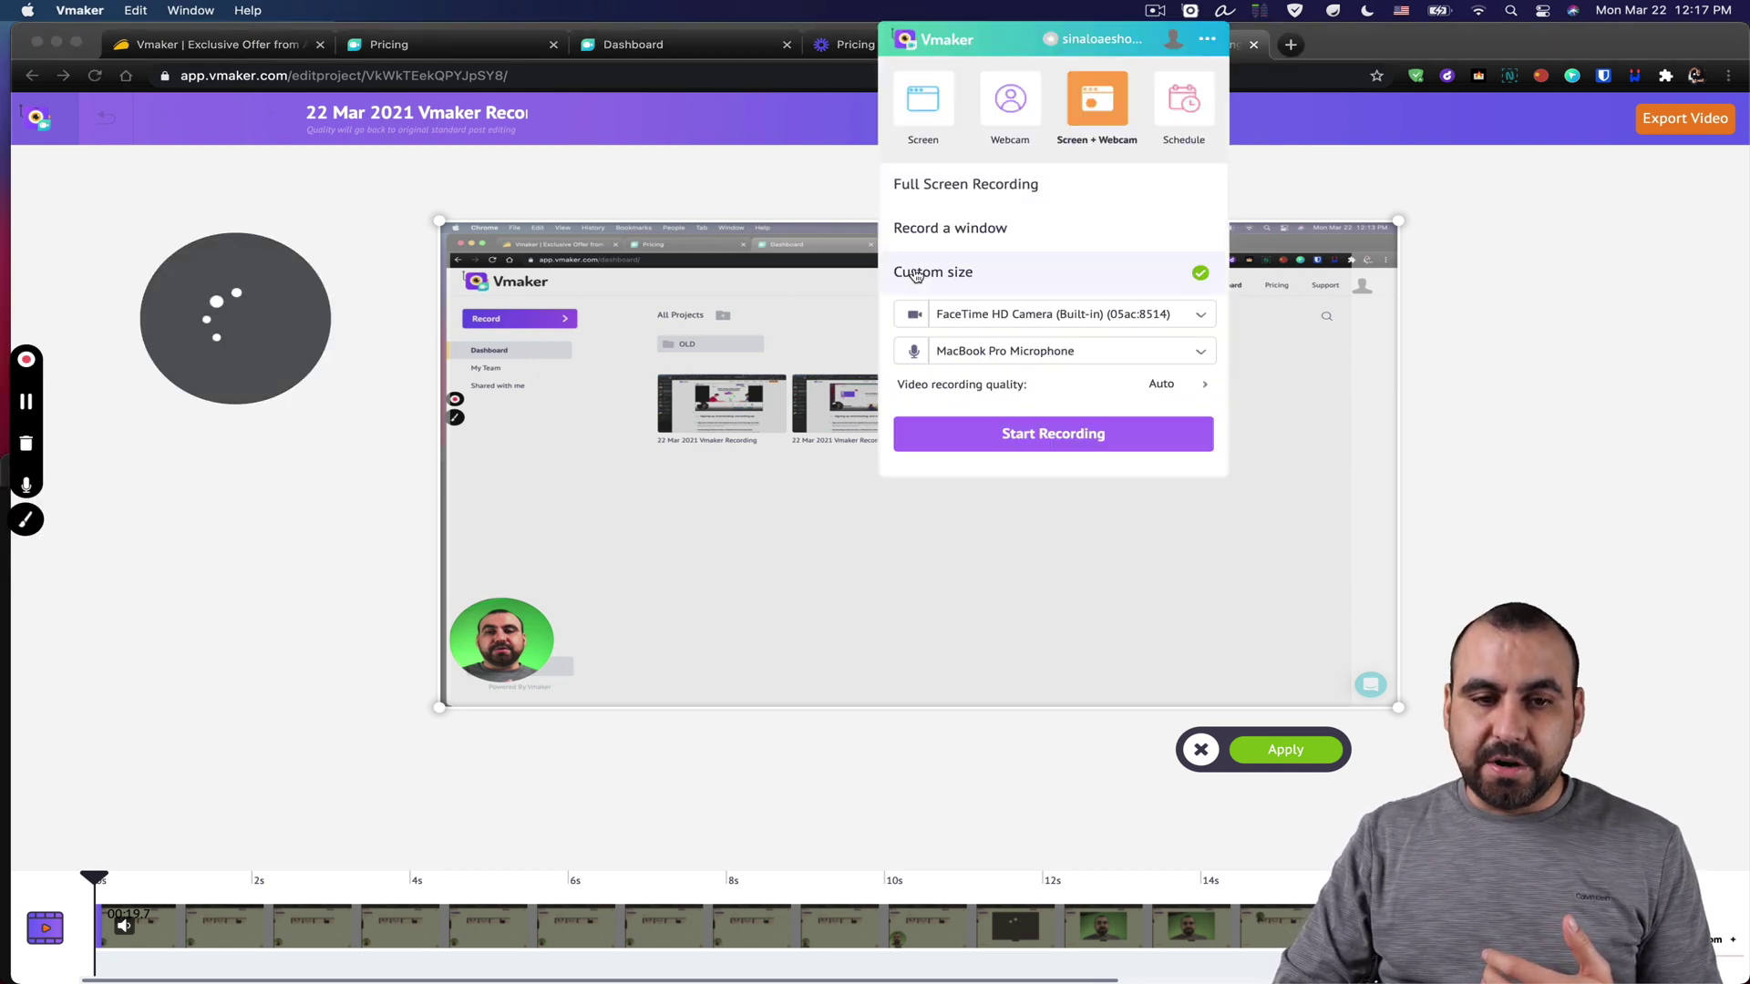
click(1001, 186)
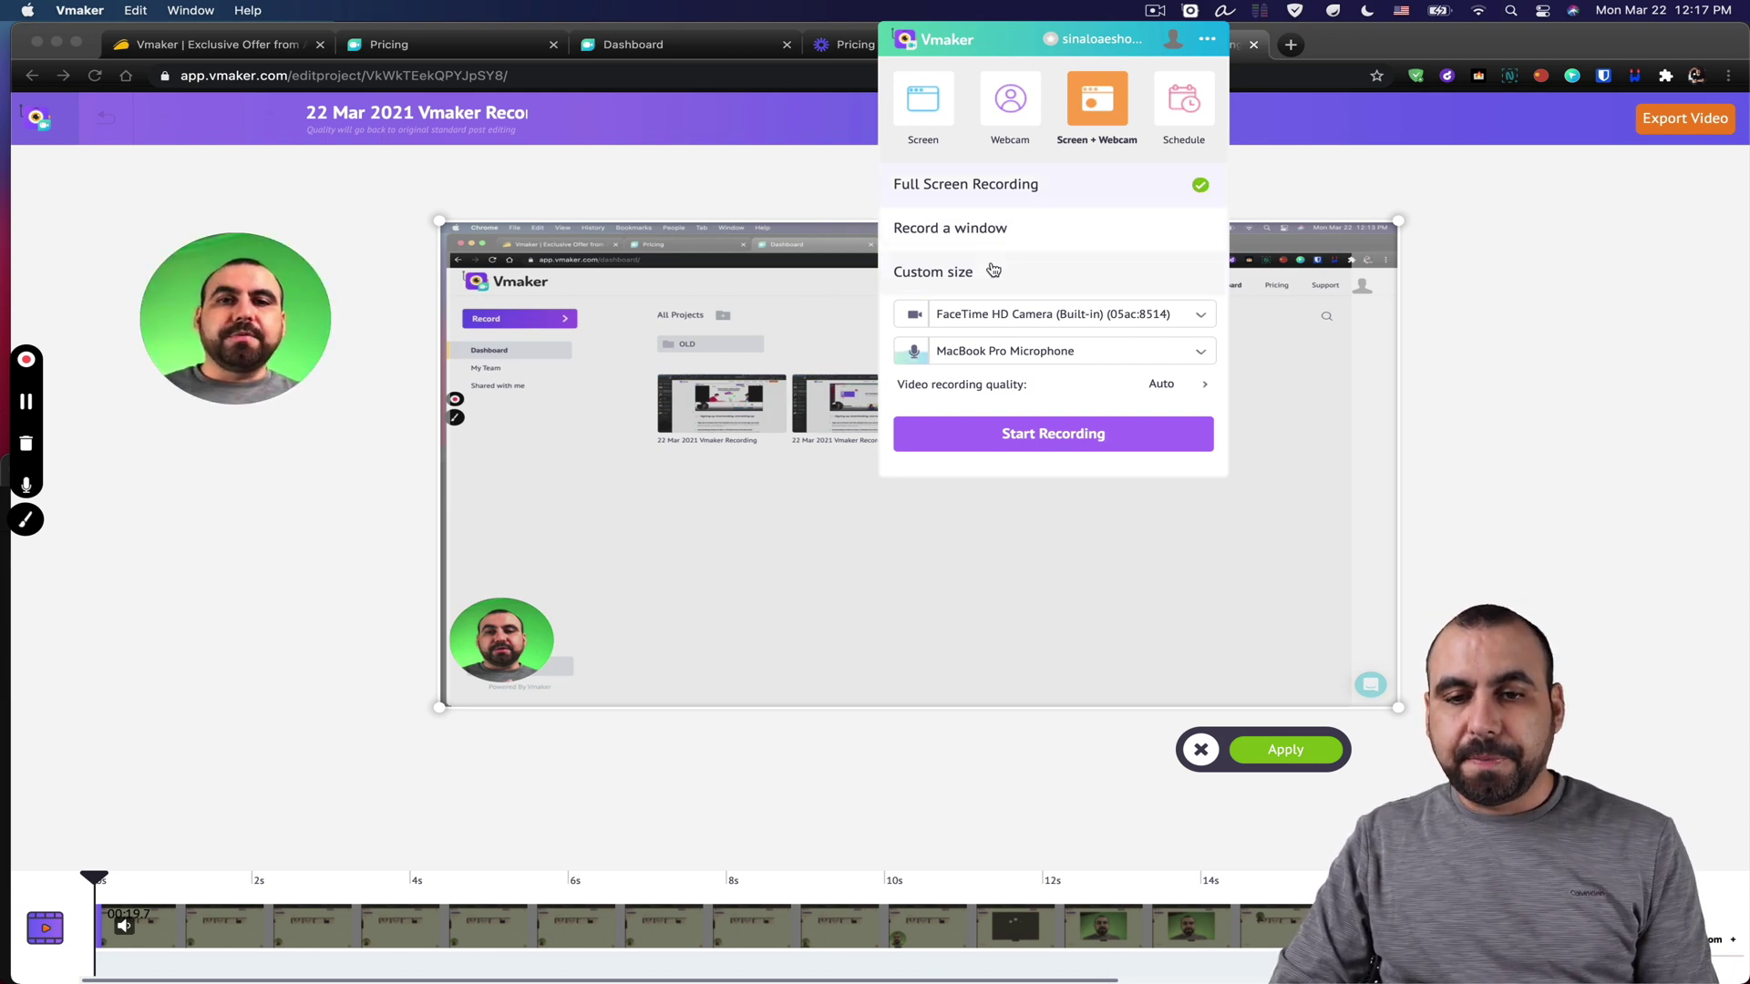
click(1707, 637)
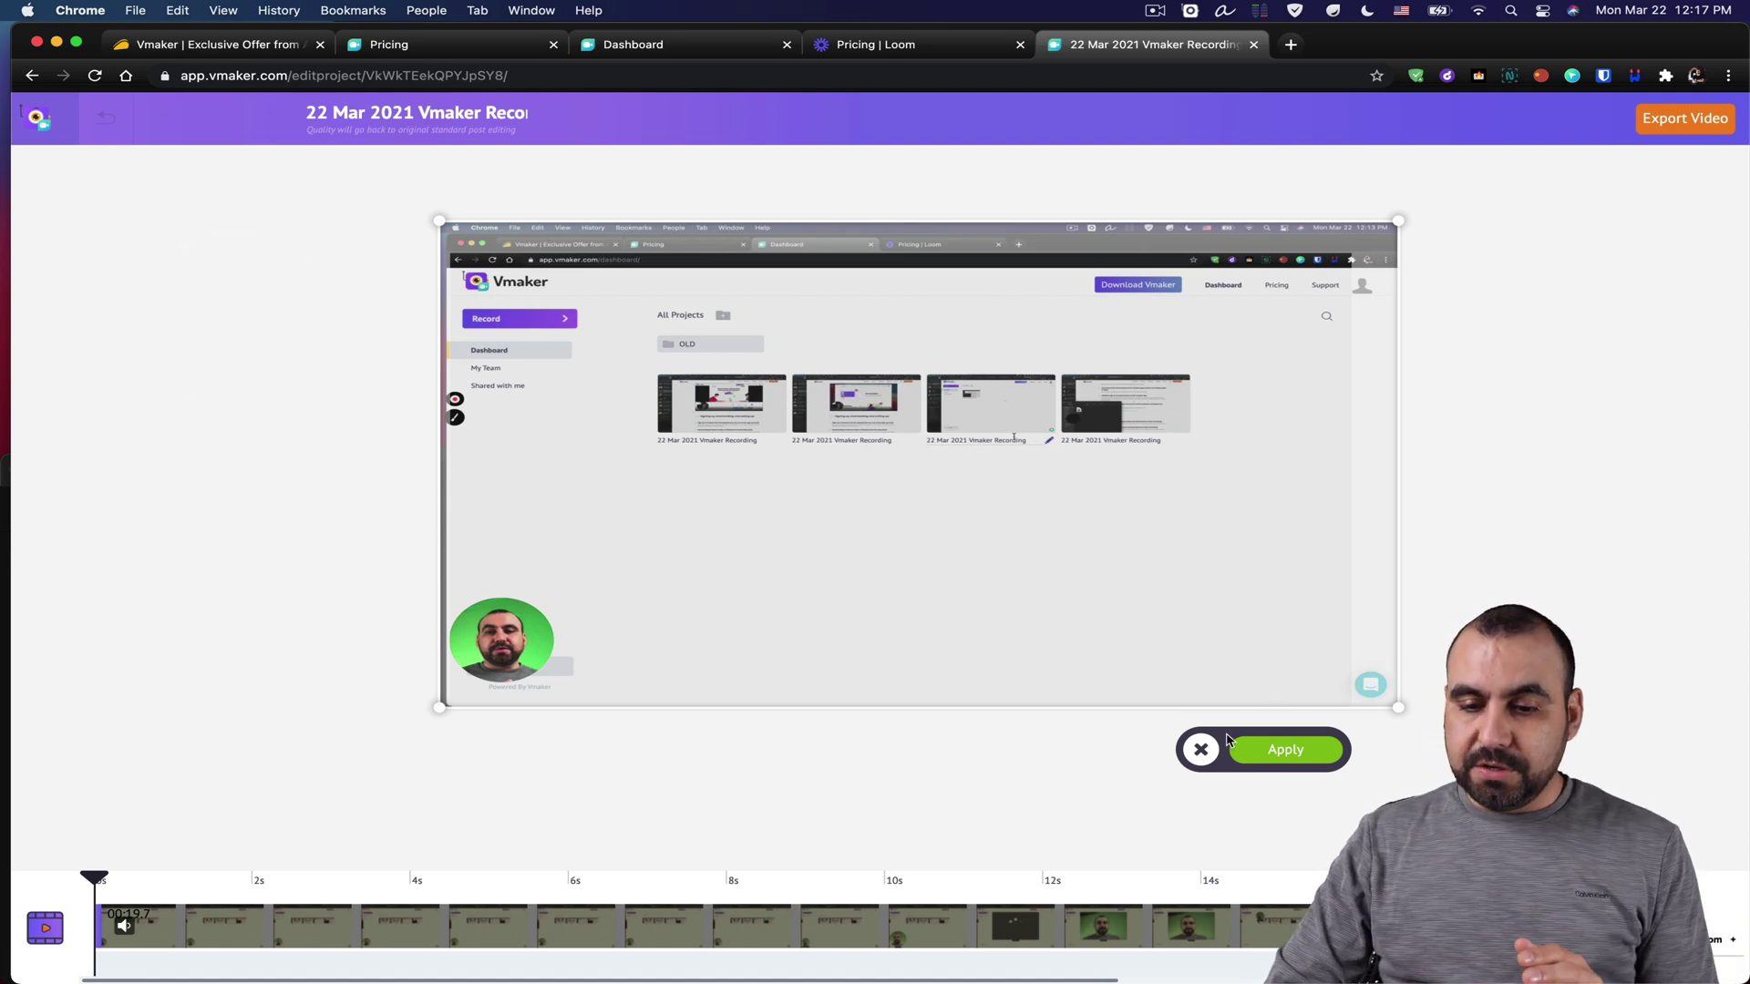
click(1254, 747)
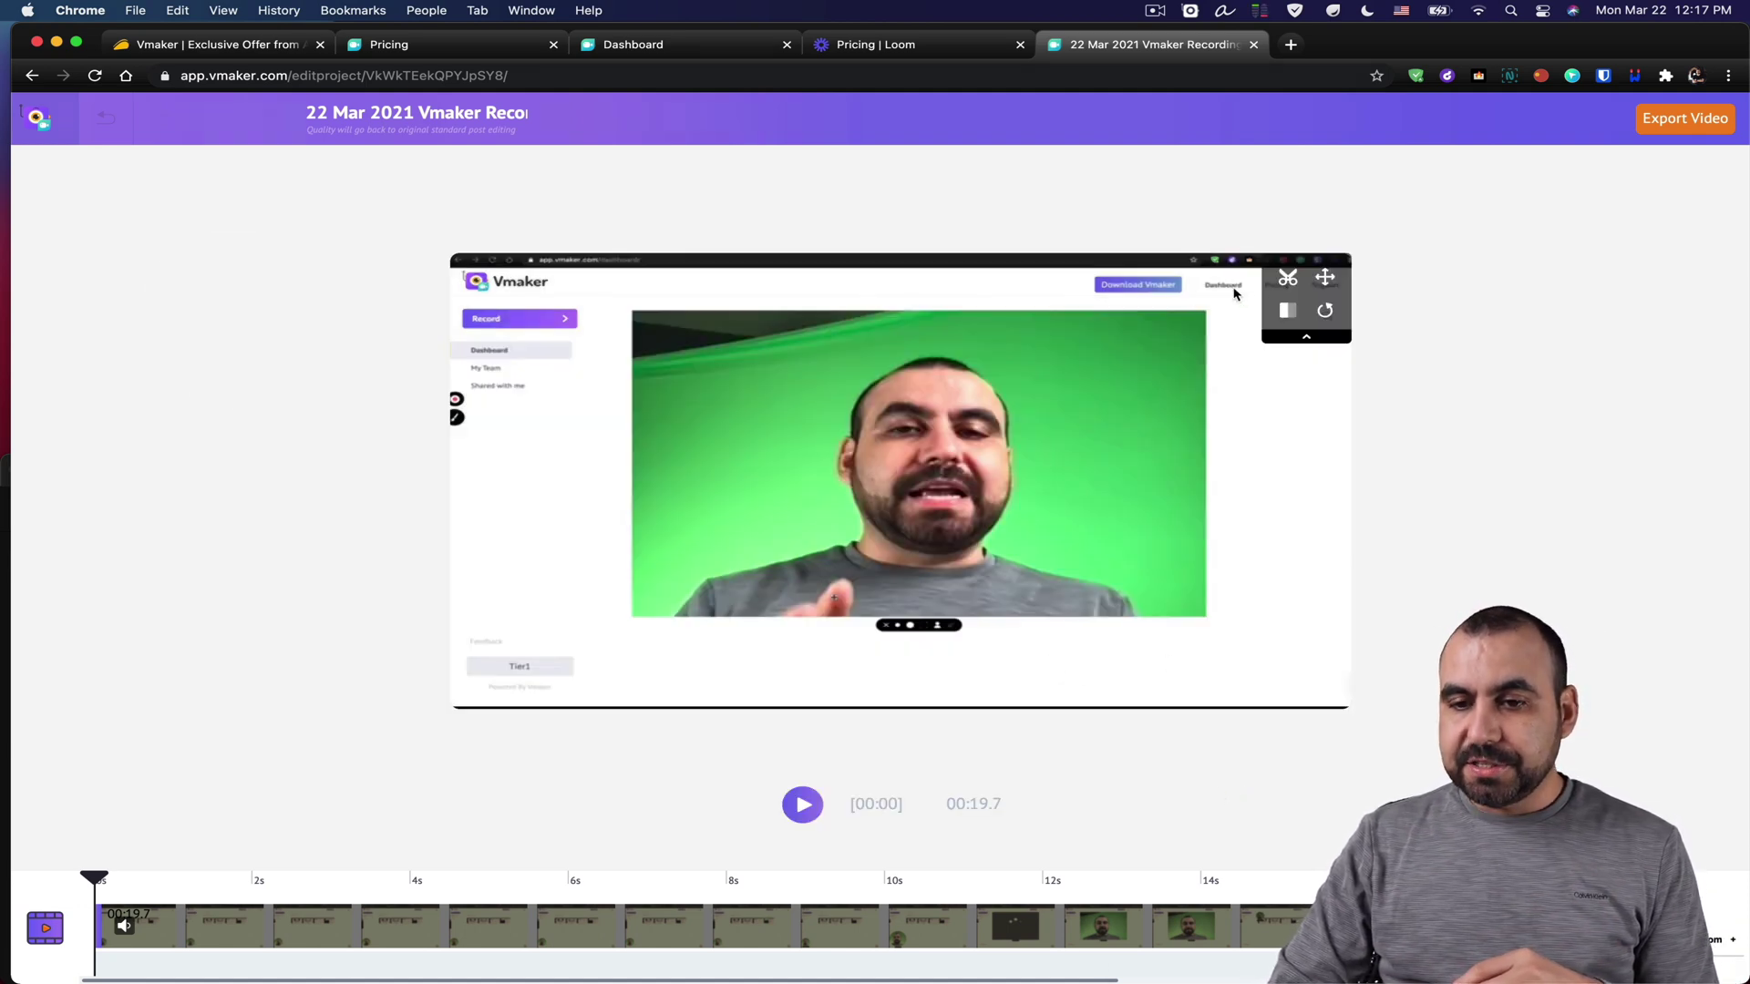
- Try horizontal and vertical flips on the video, then return it to normal
click(1284, 314)
click(1284, 315)
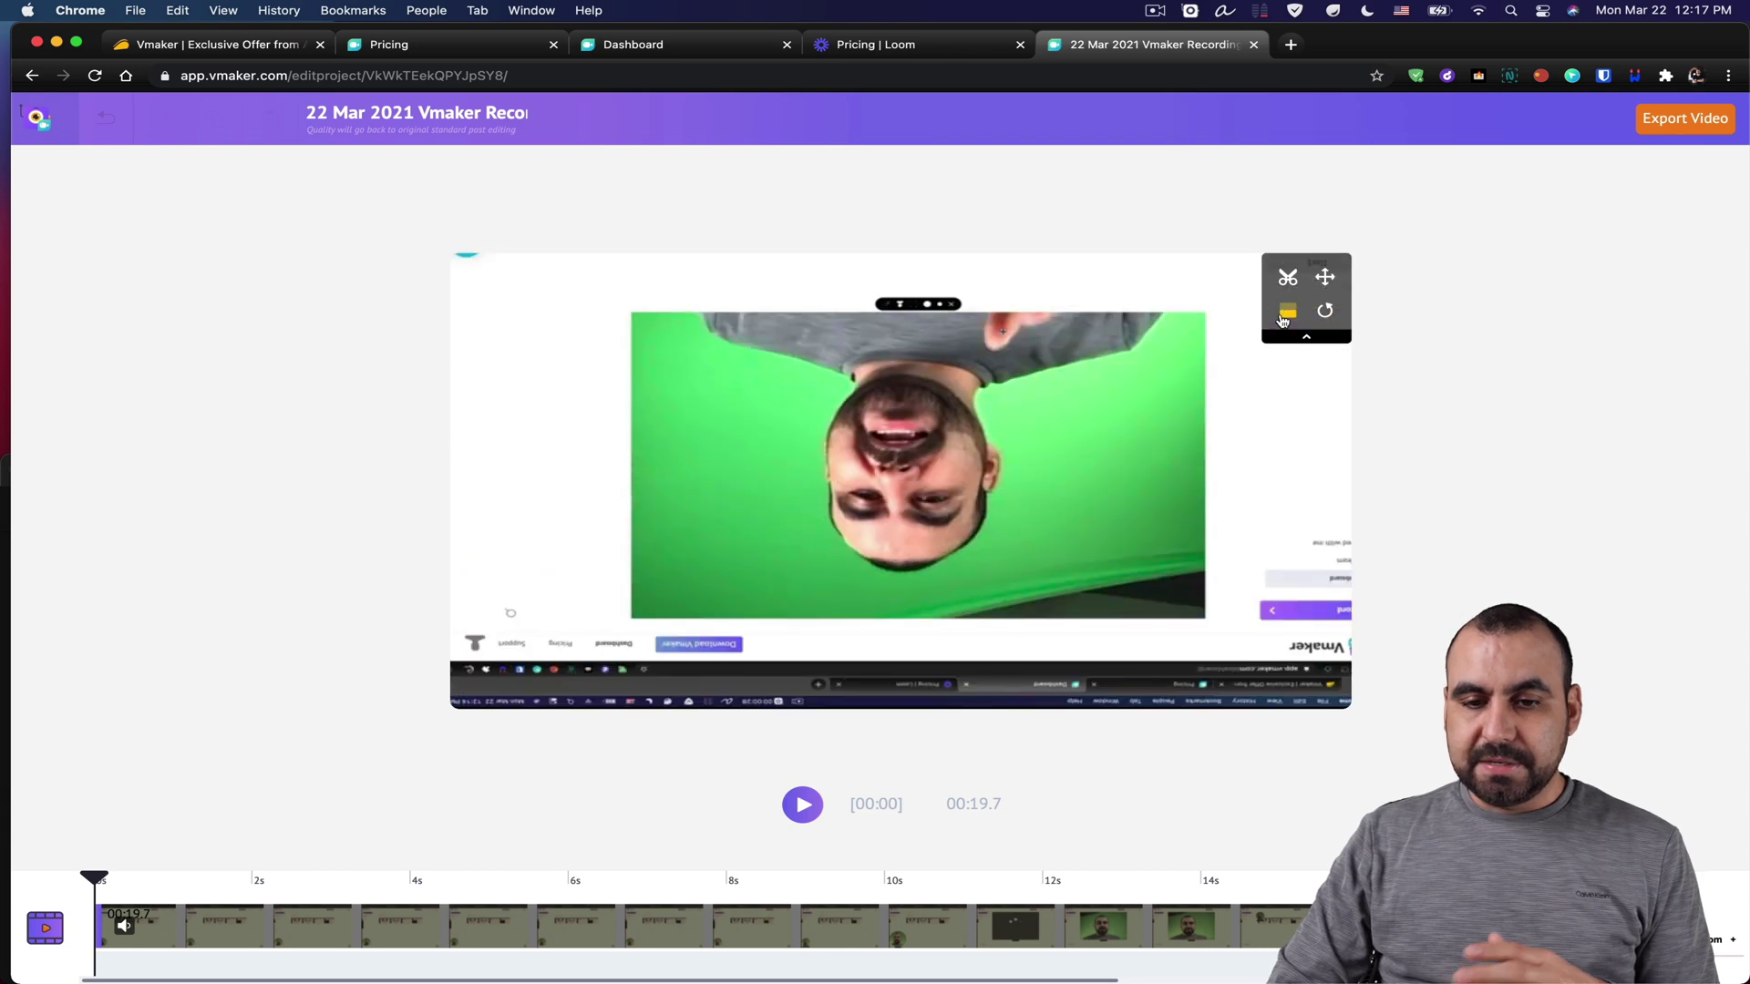
click(1284, 314)
- Rotate the video through 90, 180 and 270 degrees back upright, then close the editor
click(1327, 313)
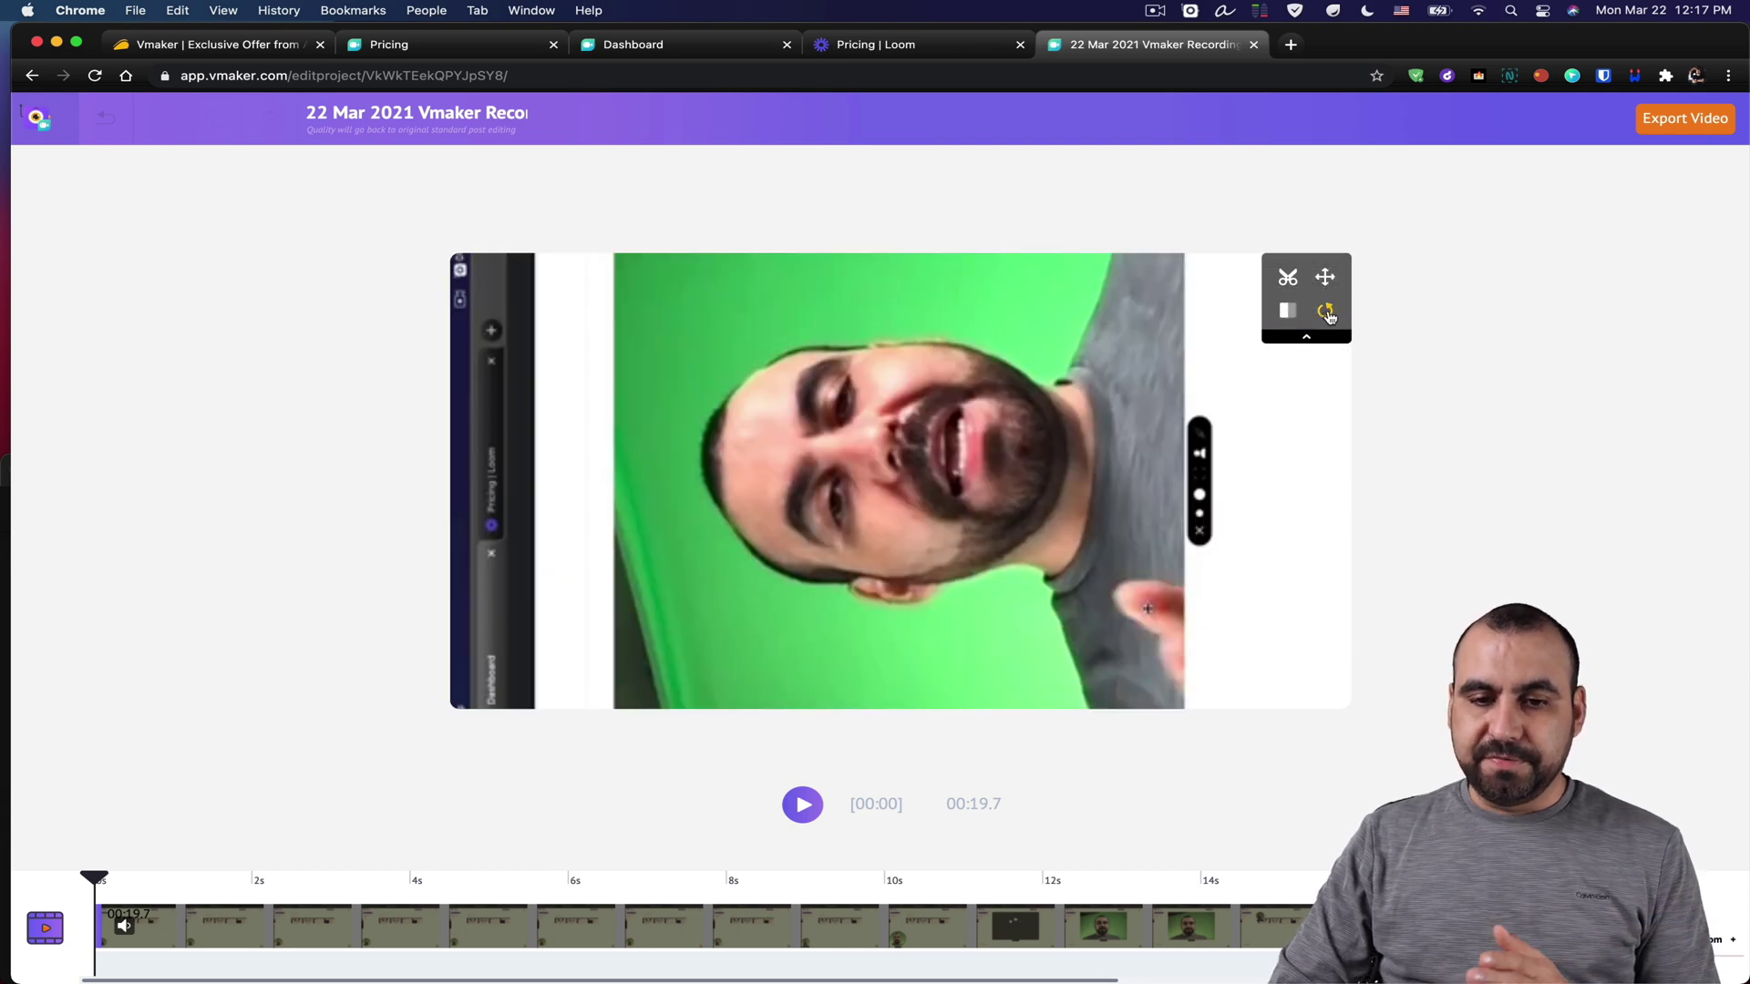
click(1327, 313)
click(1327, 313)
click(1326, 313)
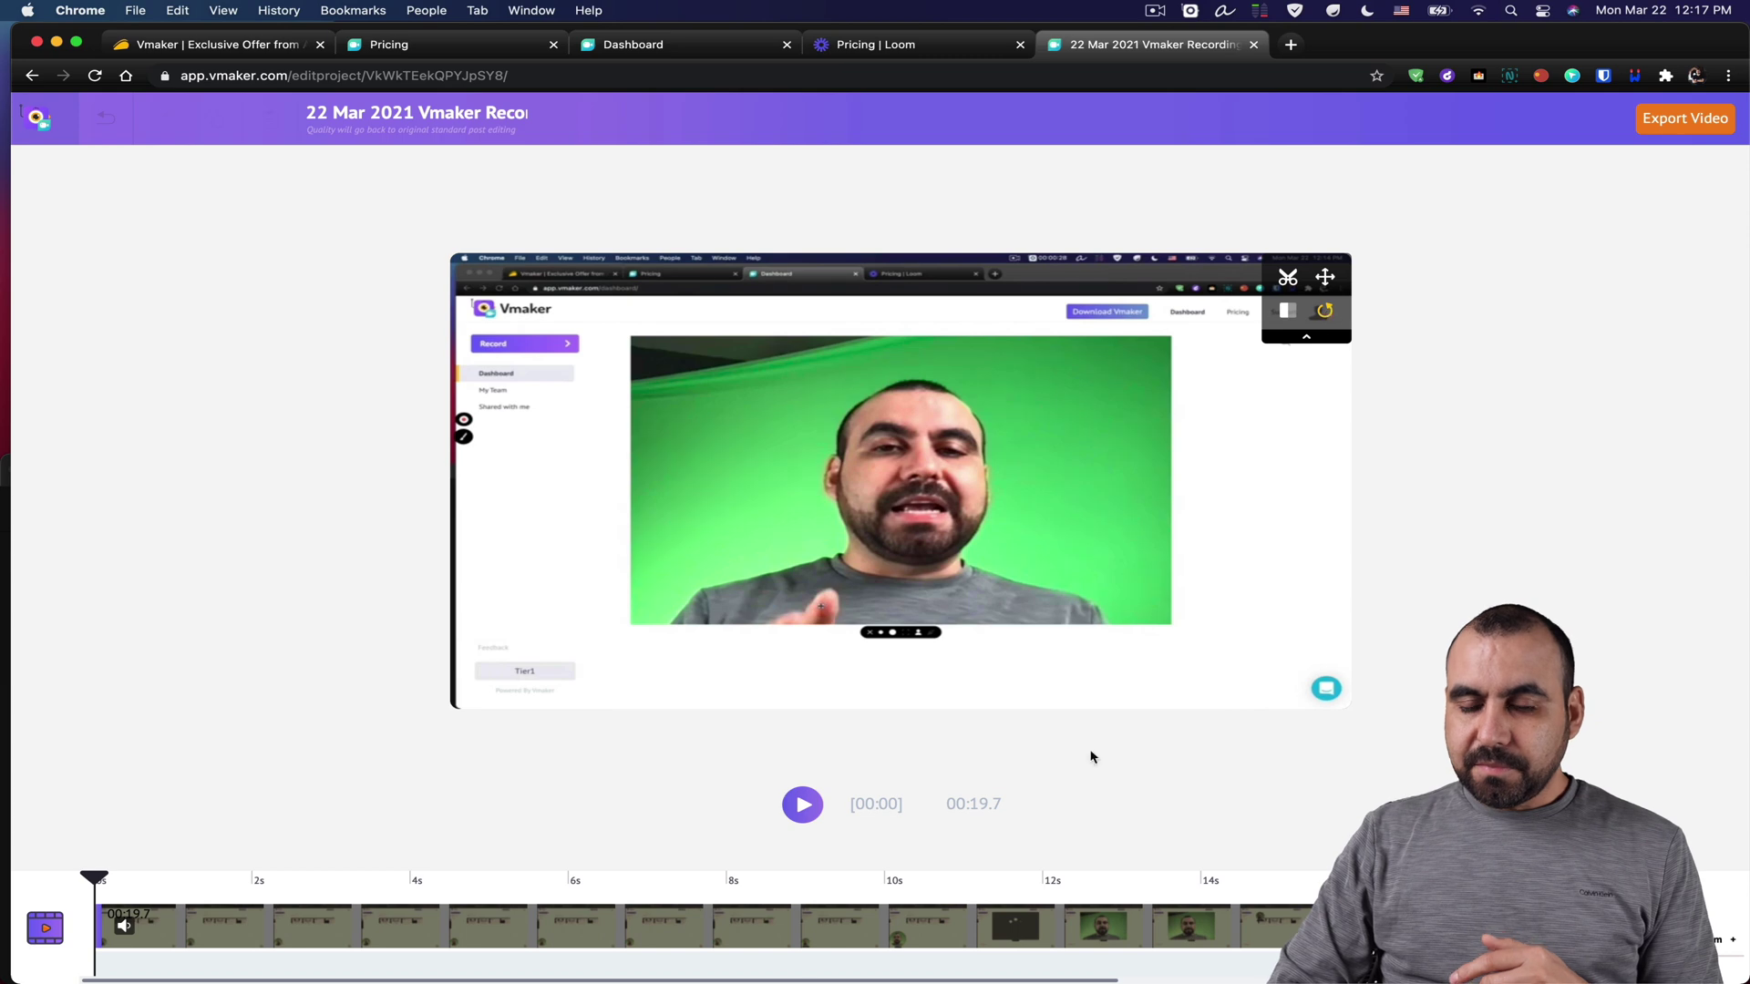
click(1314, 338)
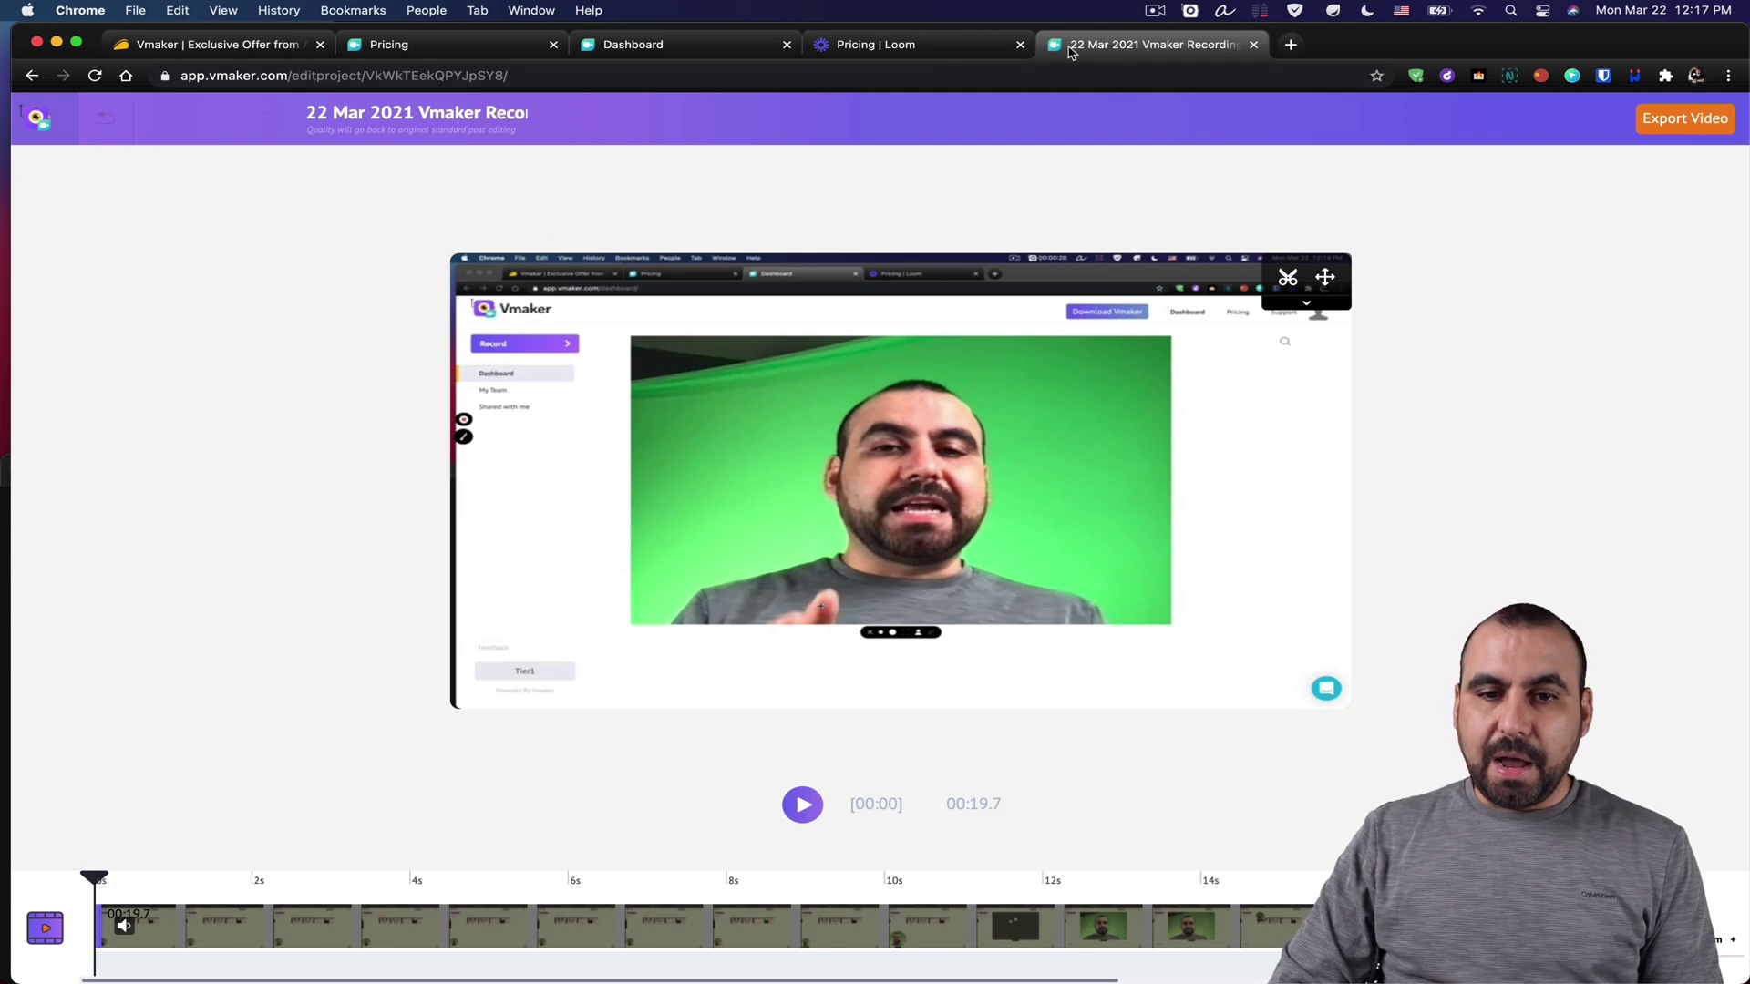
click(1253, 45)
- Reload the Vmaker dashboard to show the new recording and check the account menu
click(789, 54)
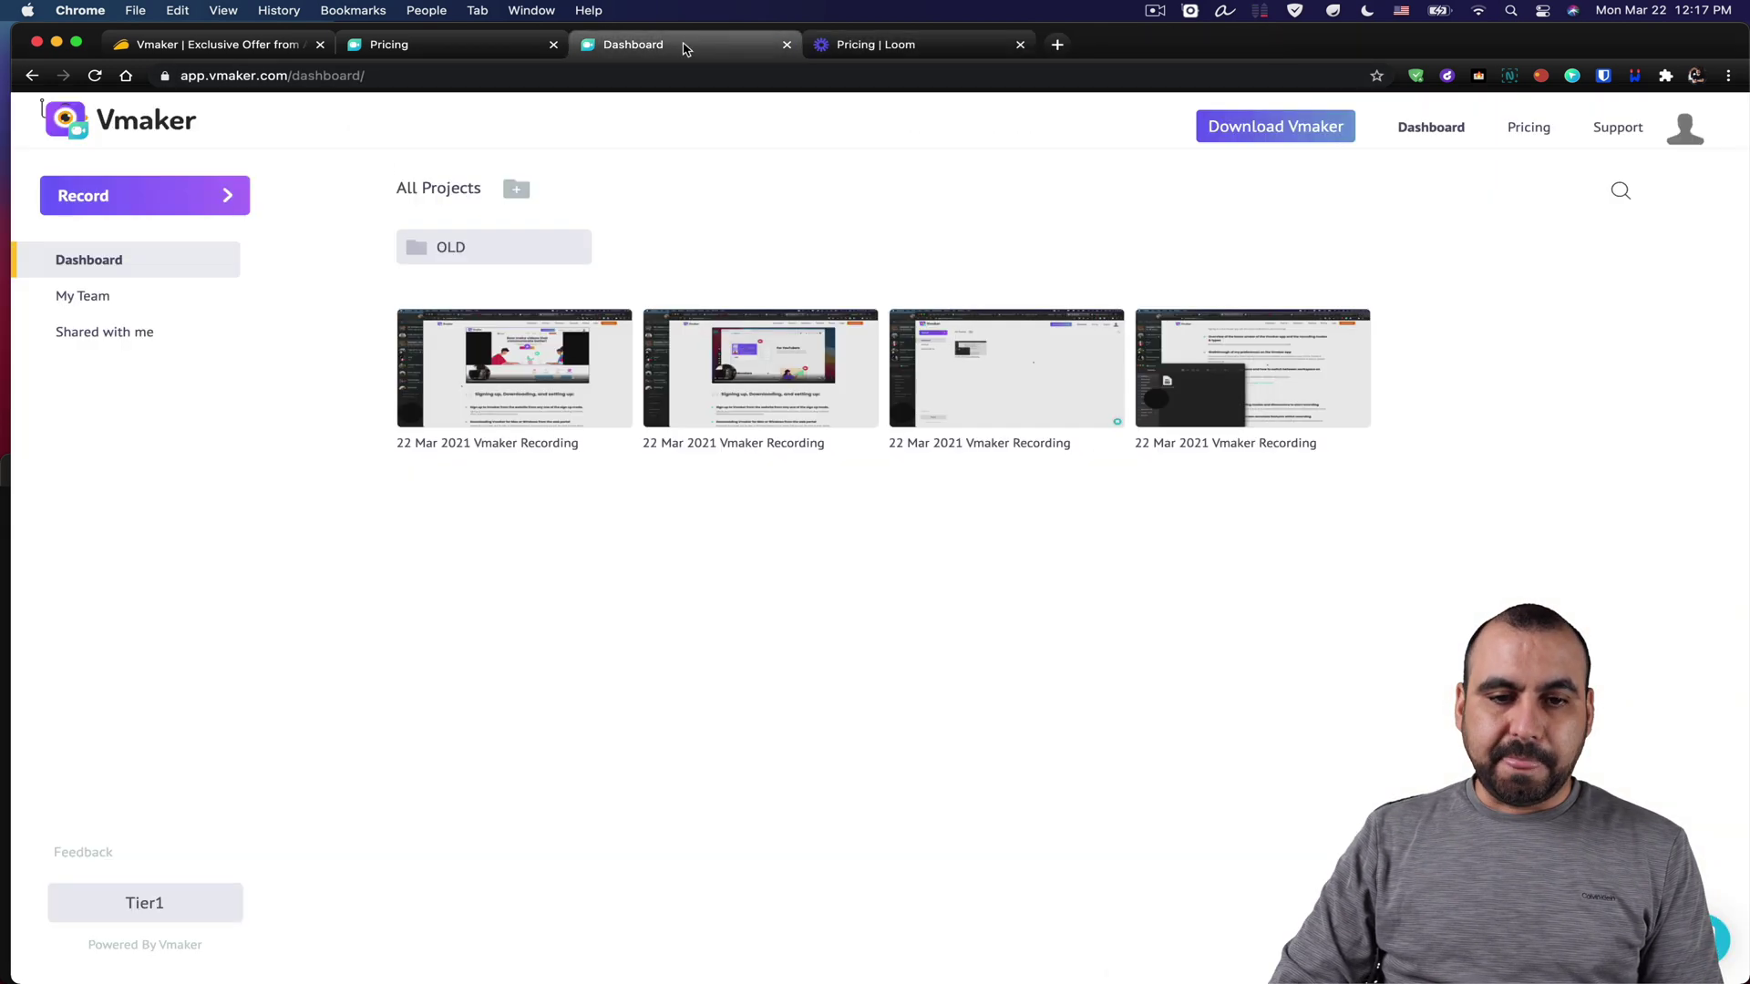
click(94, 74)
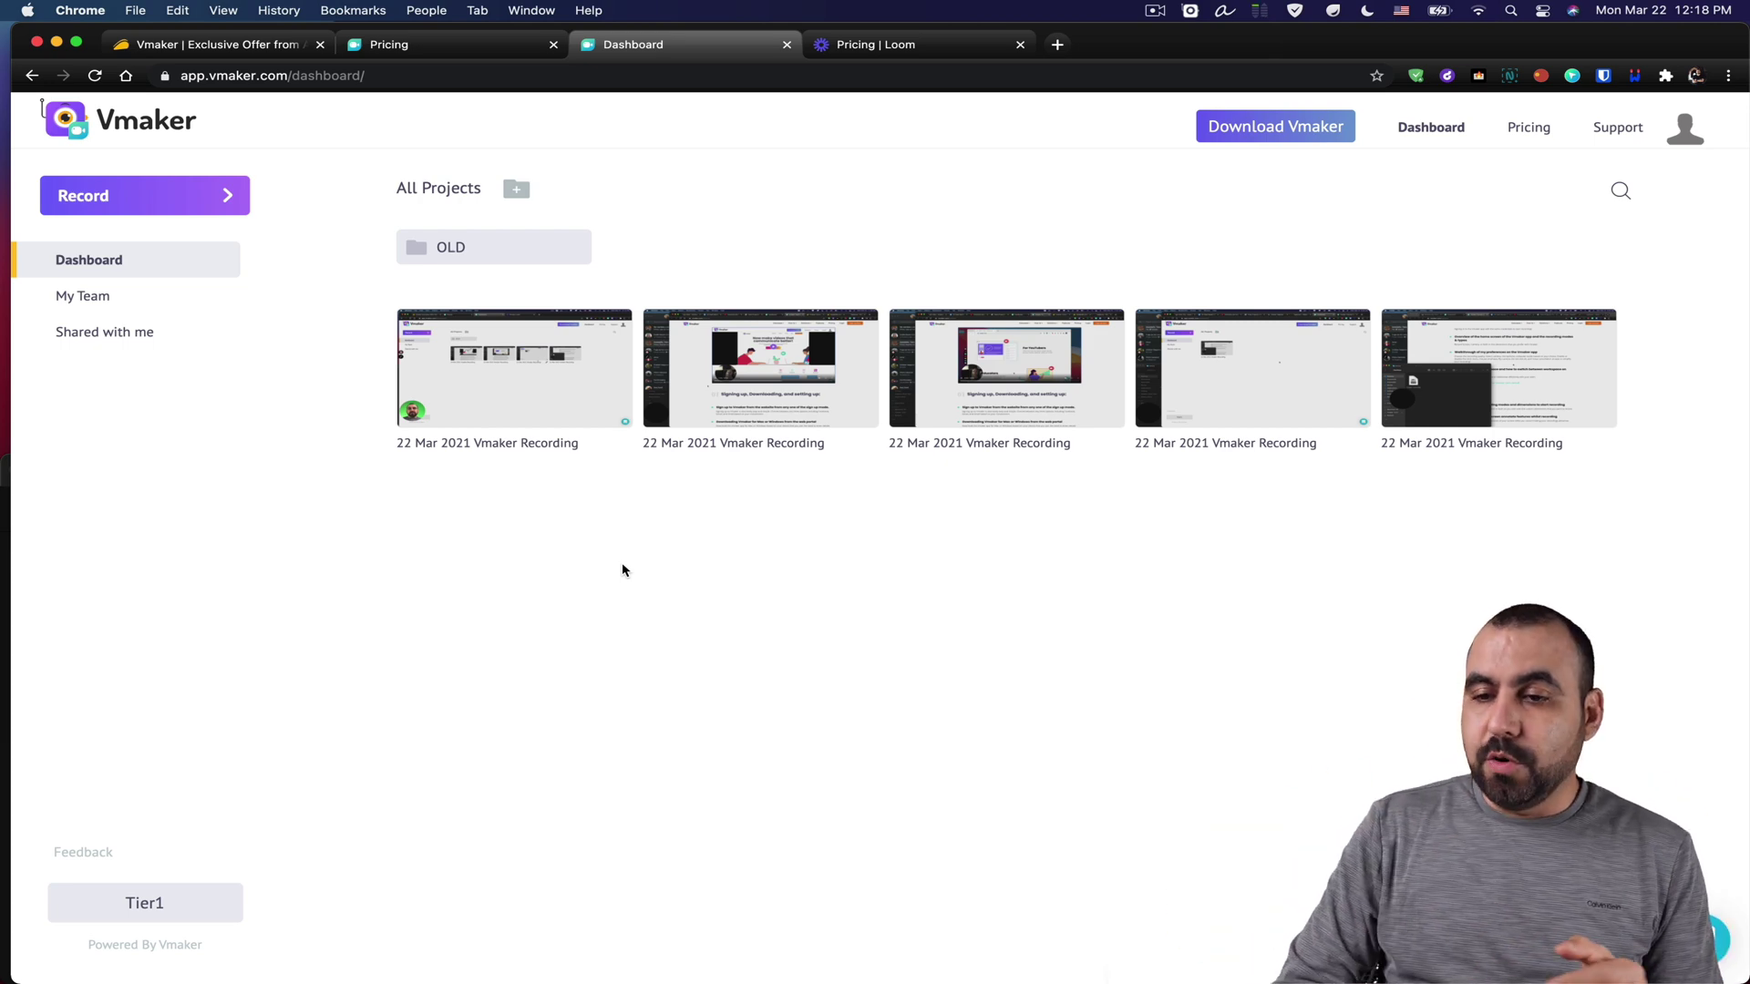
click(1682, 132)
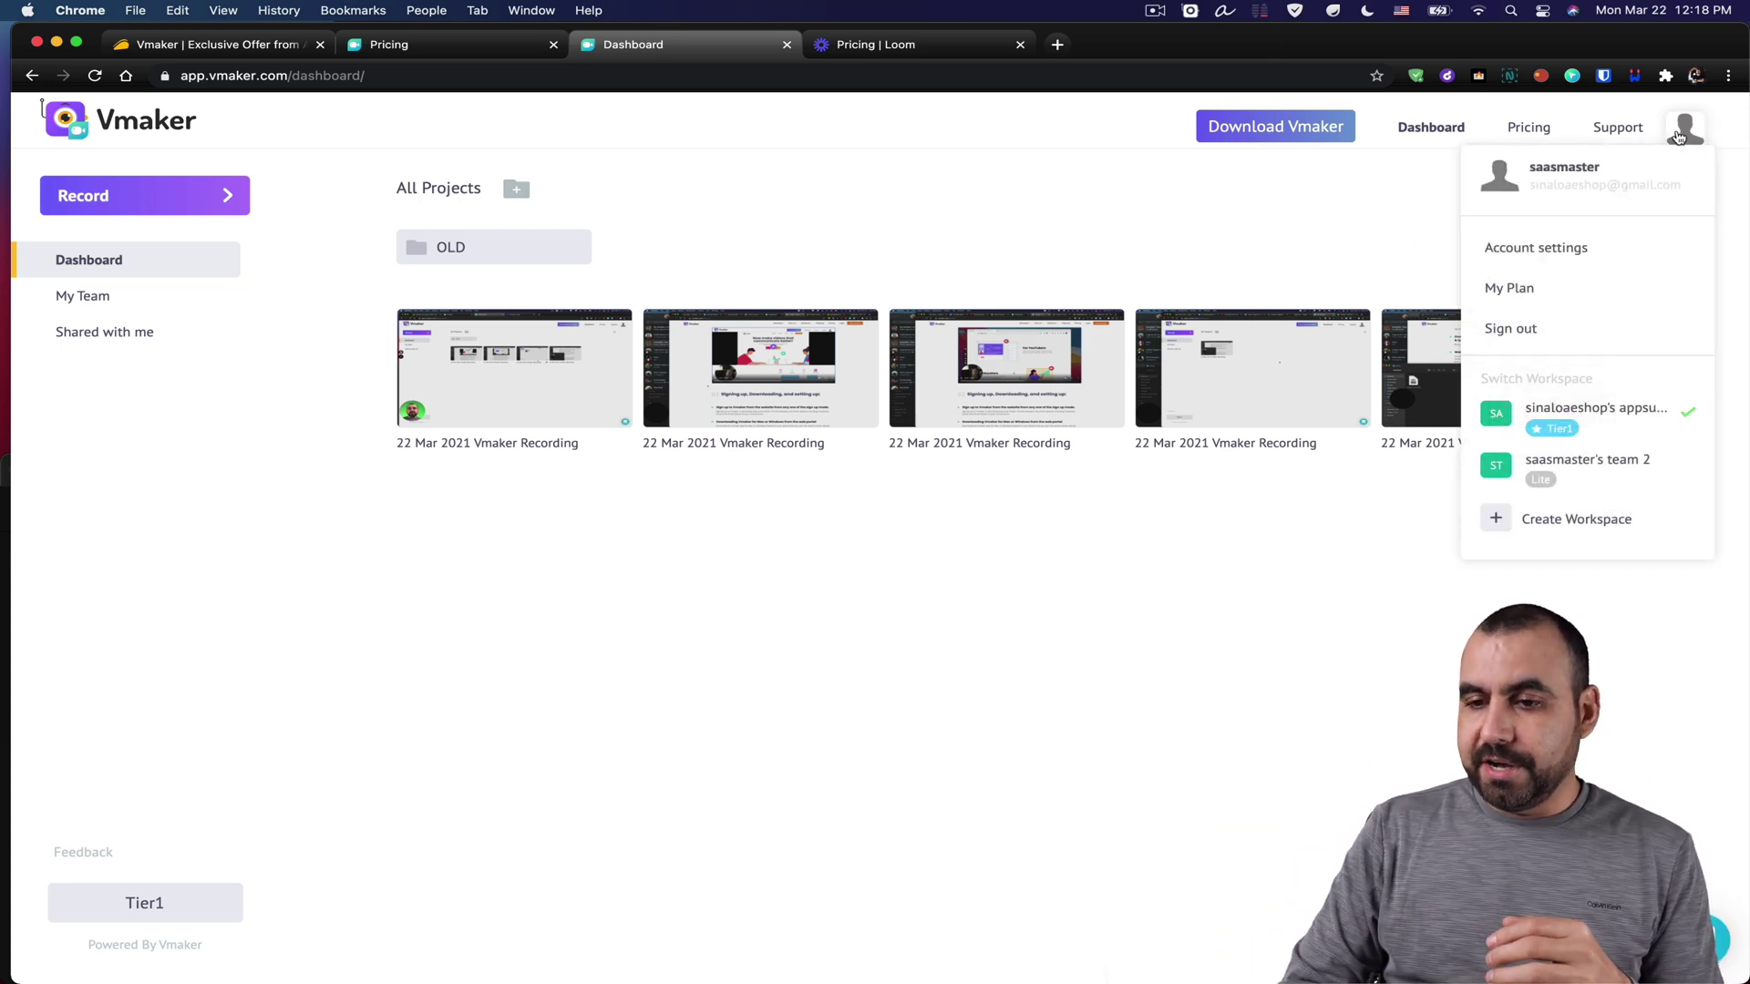
click(1679, 137)
click(1682, 130)
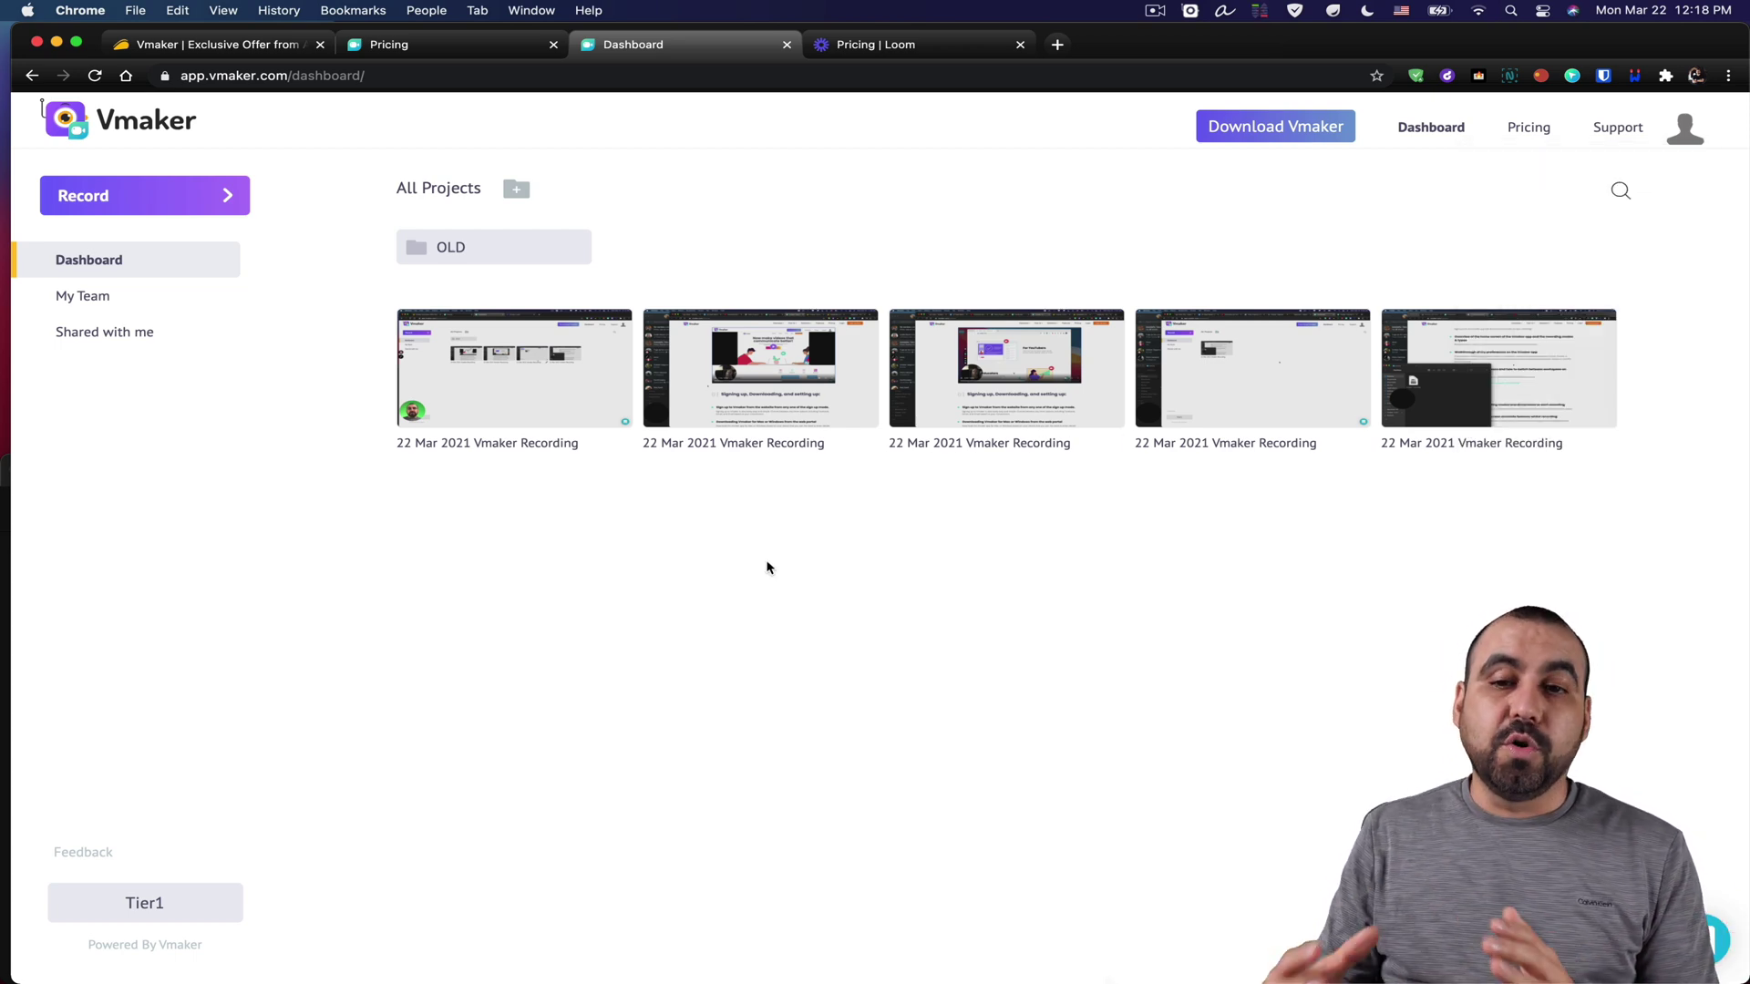
- Review the recorder's workspaces and cameras, keeping FaceTime HD Camera selected
click(1155, 10)
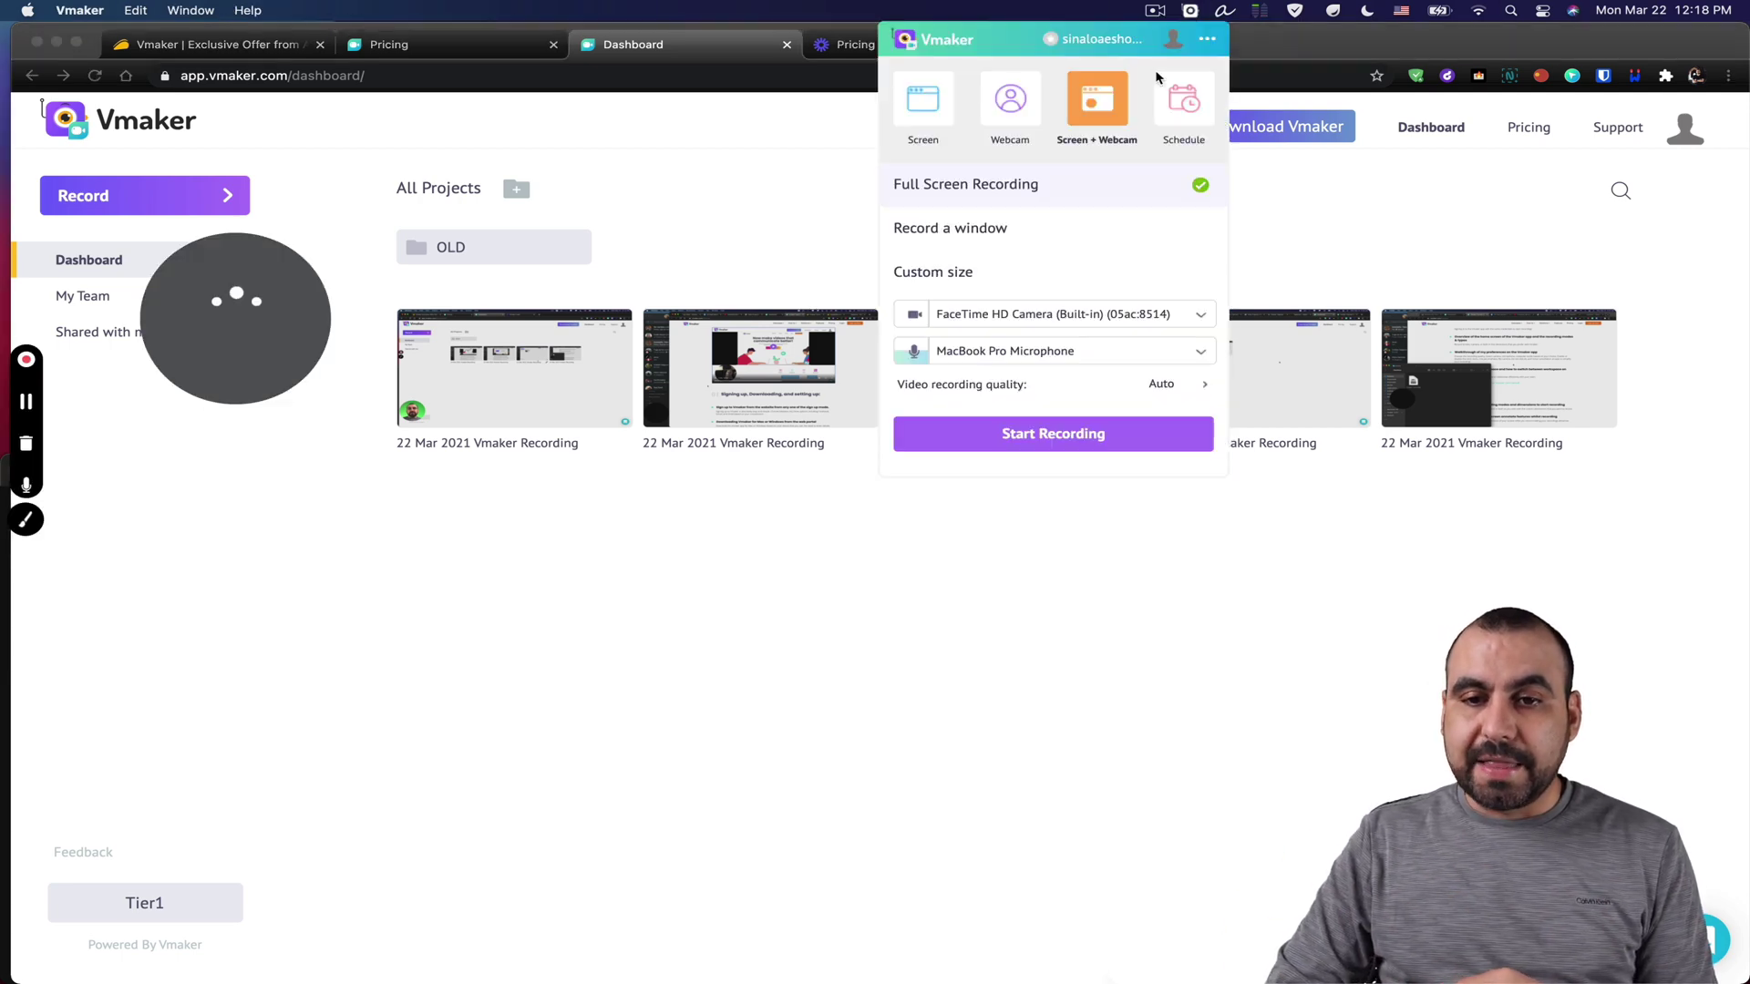
click(1110, 42)
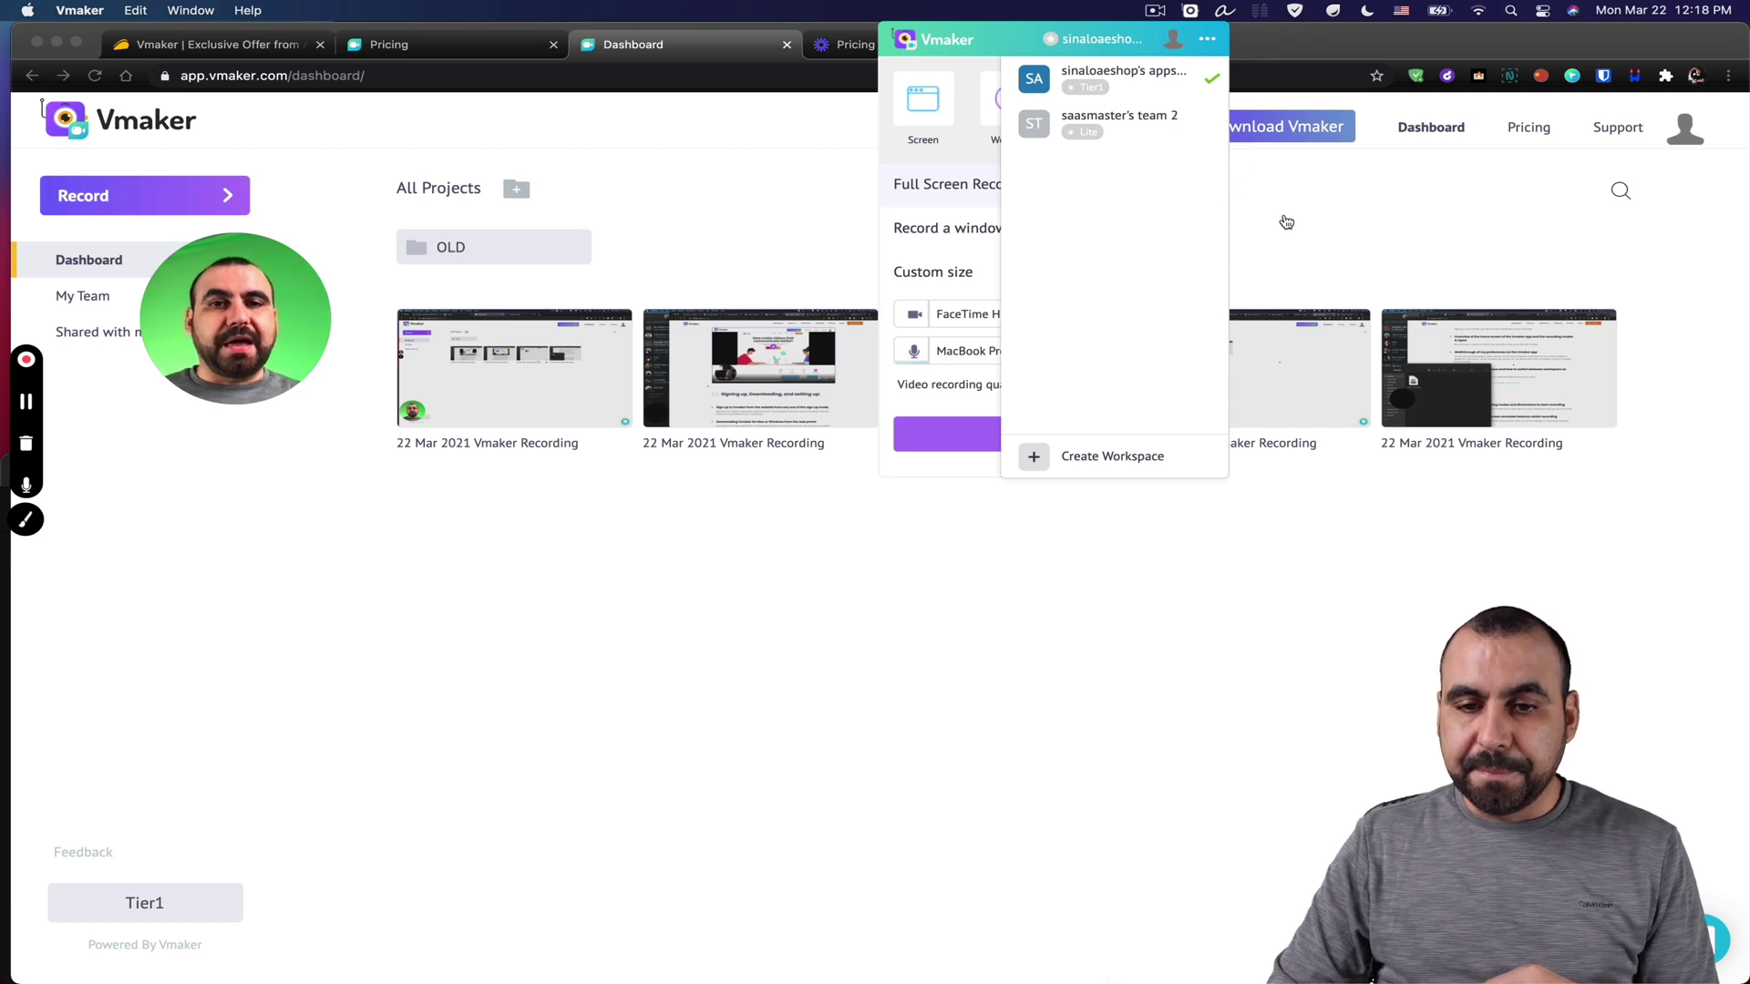
click(914, 169)
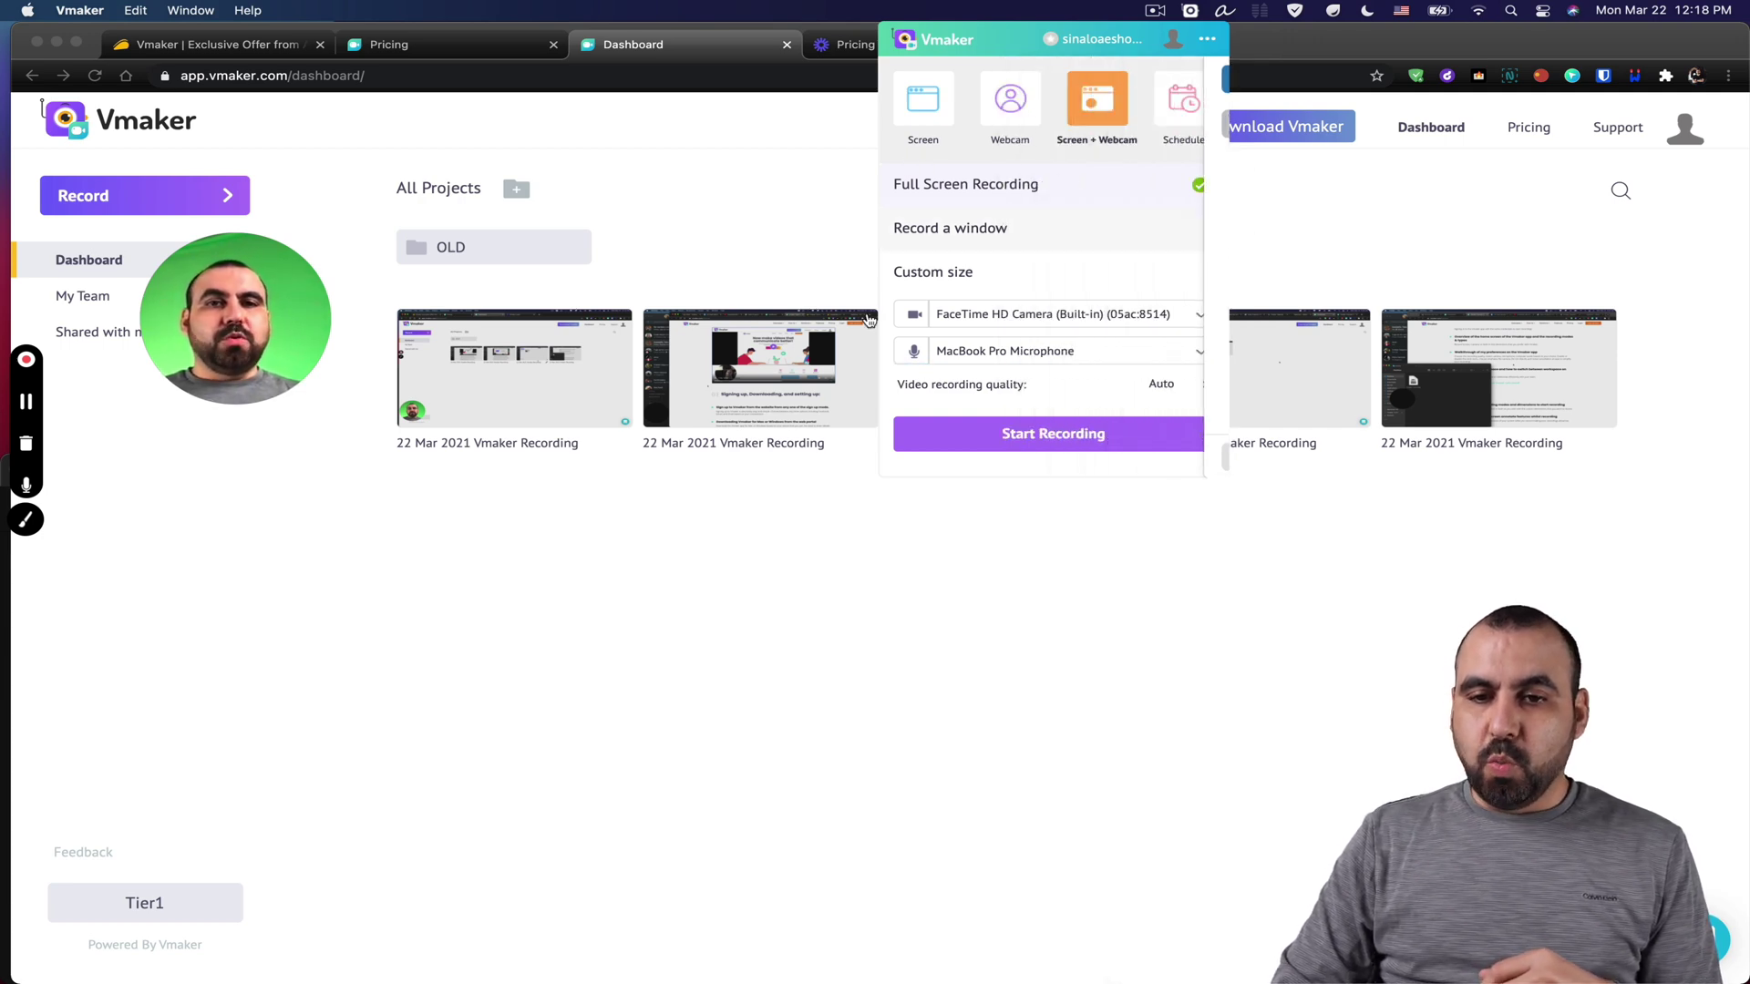
click(1130, 310)
click(1044, 355)
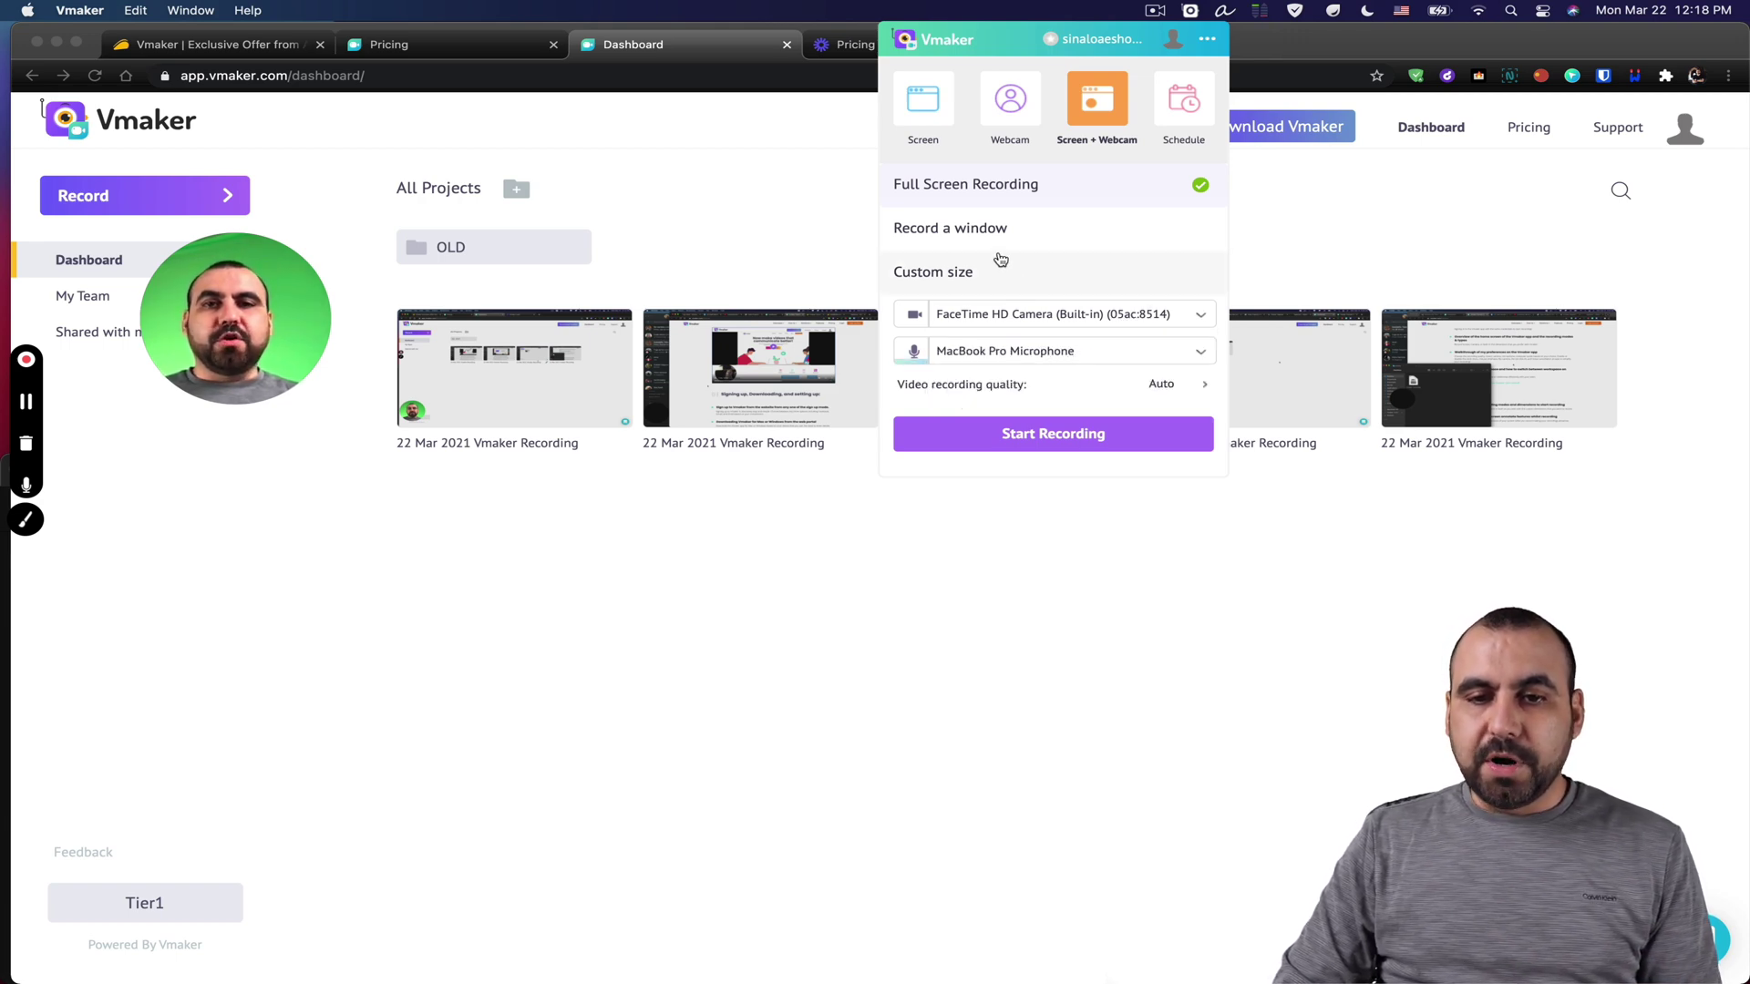
click(1327, 239)
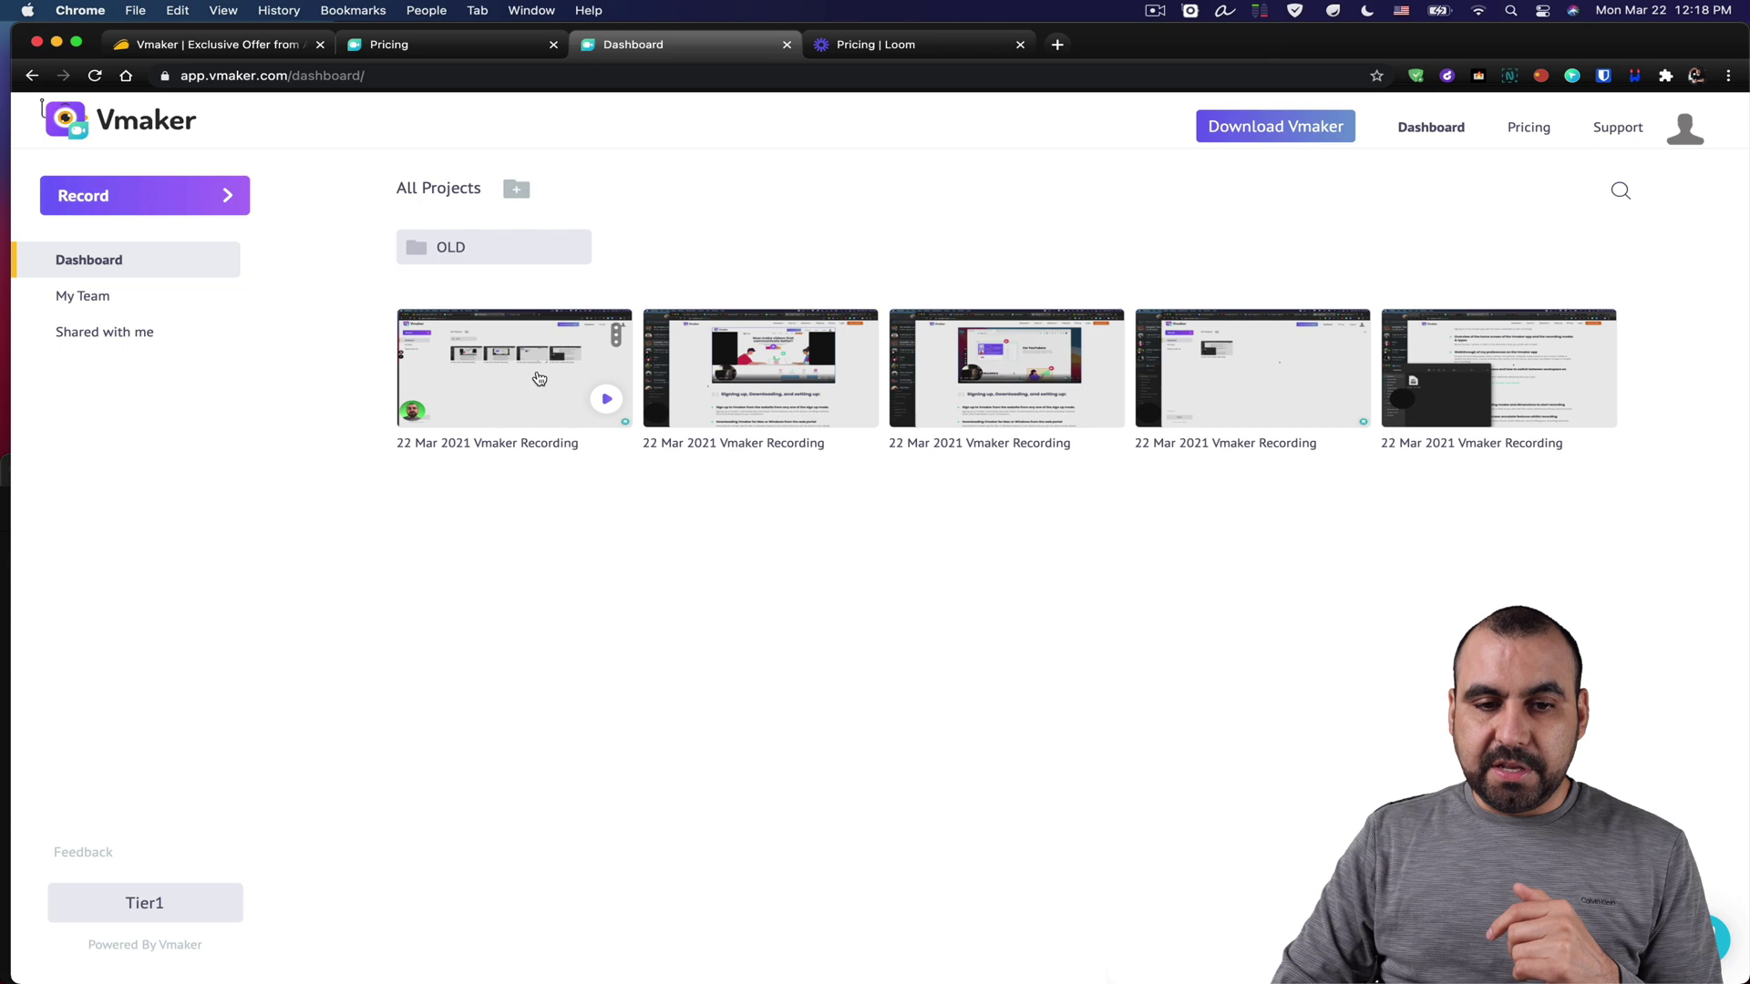
- Open the sharing options for the second recording on the dashboard
click(615, 335)
click(613, 337)
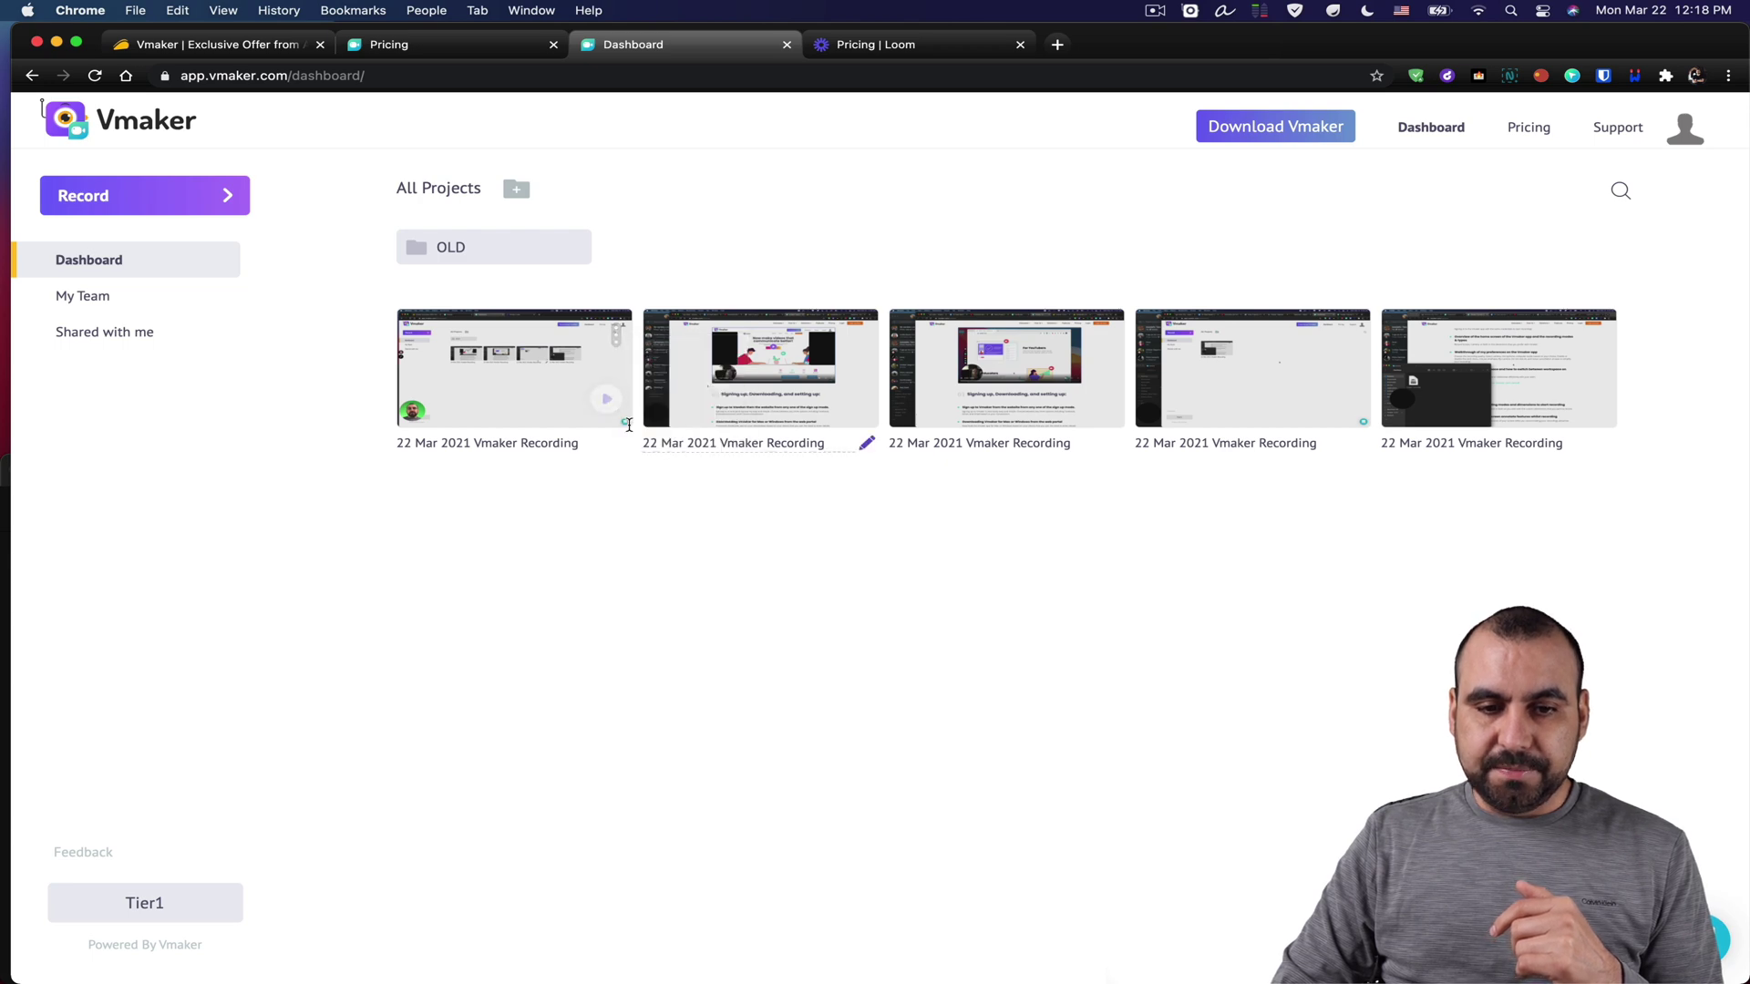
click(615, 336)
click(617, 337)
click(620, 337)
click(618, 337)
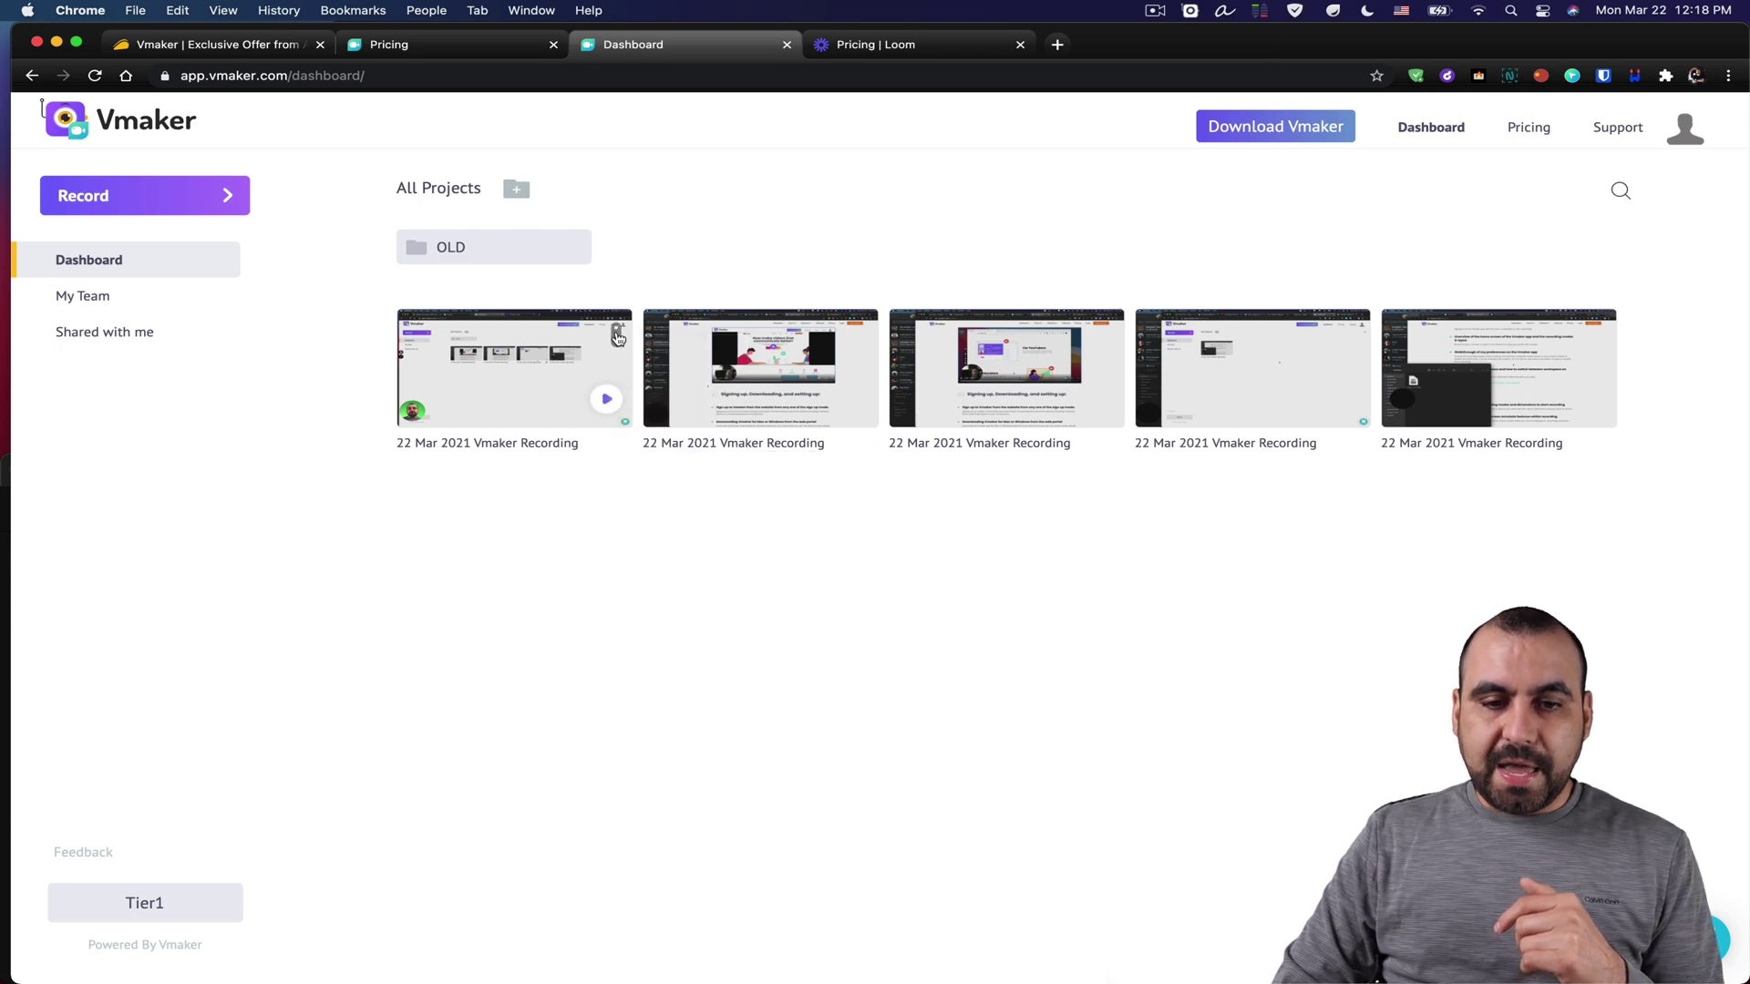
click(861, 335)
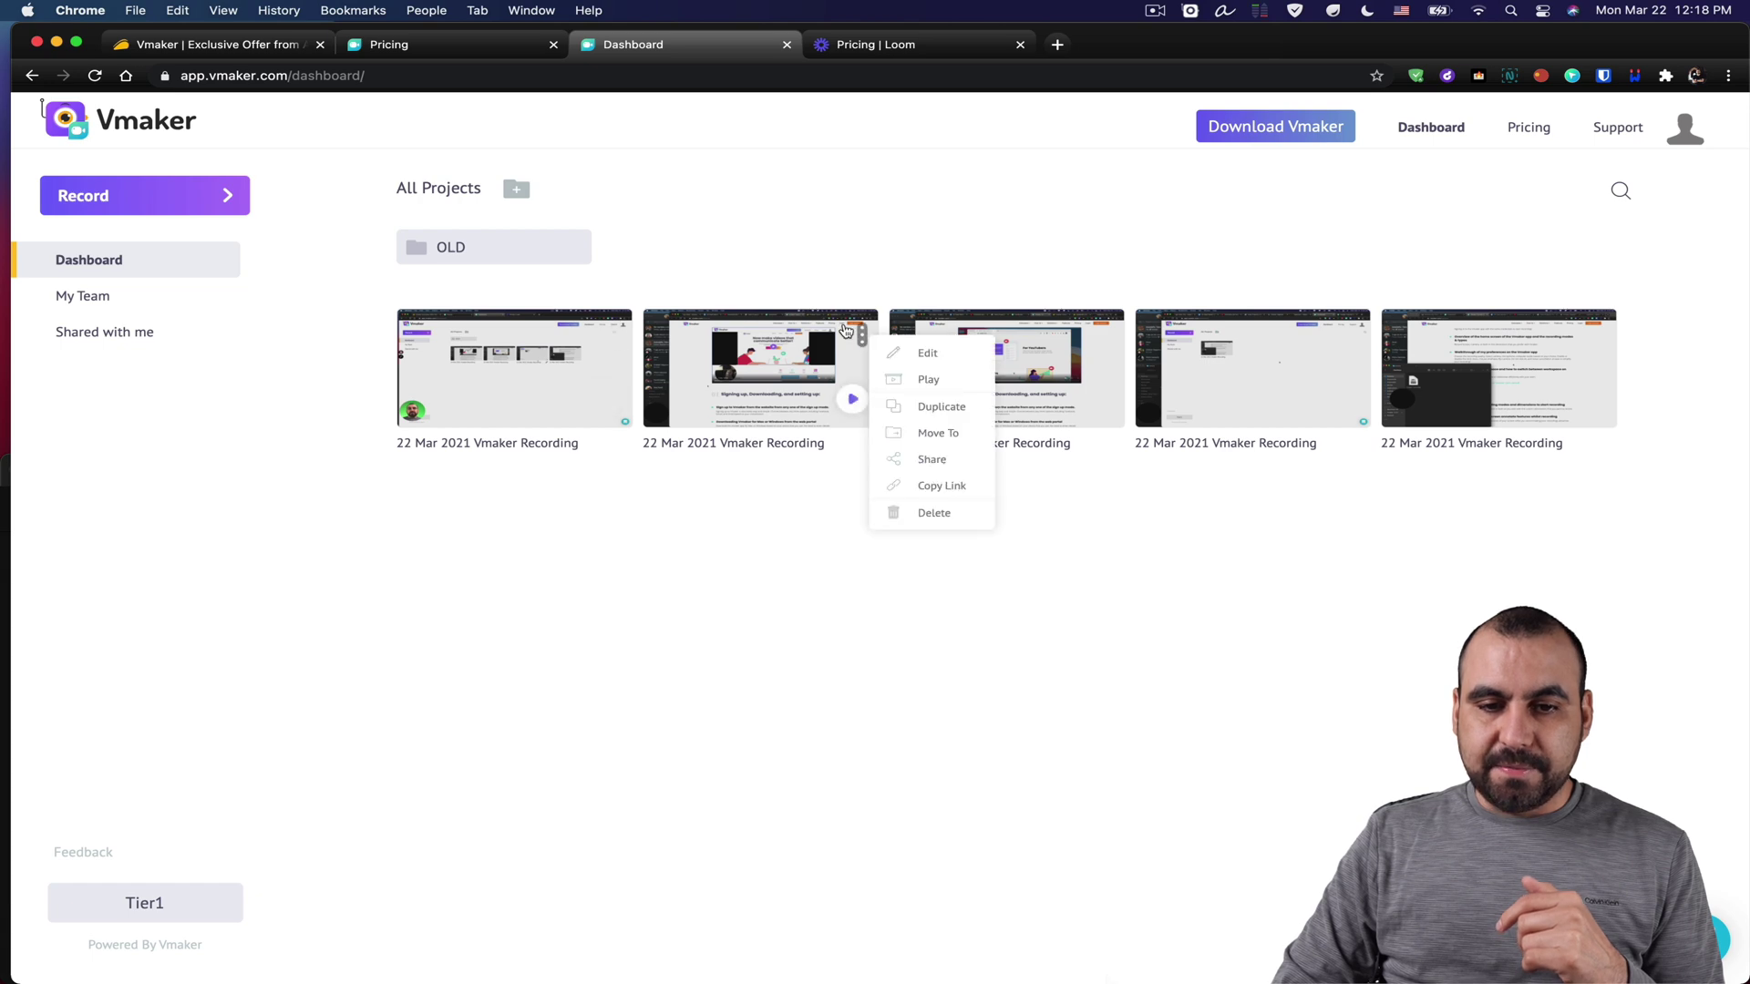
click(892, 392)
click(861, 335)
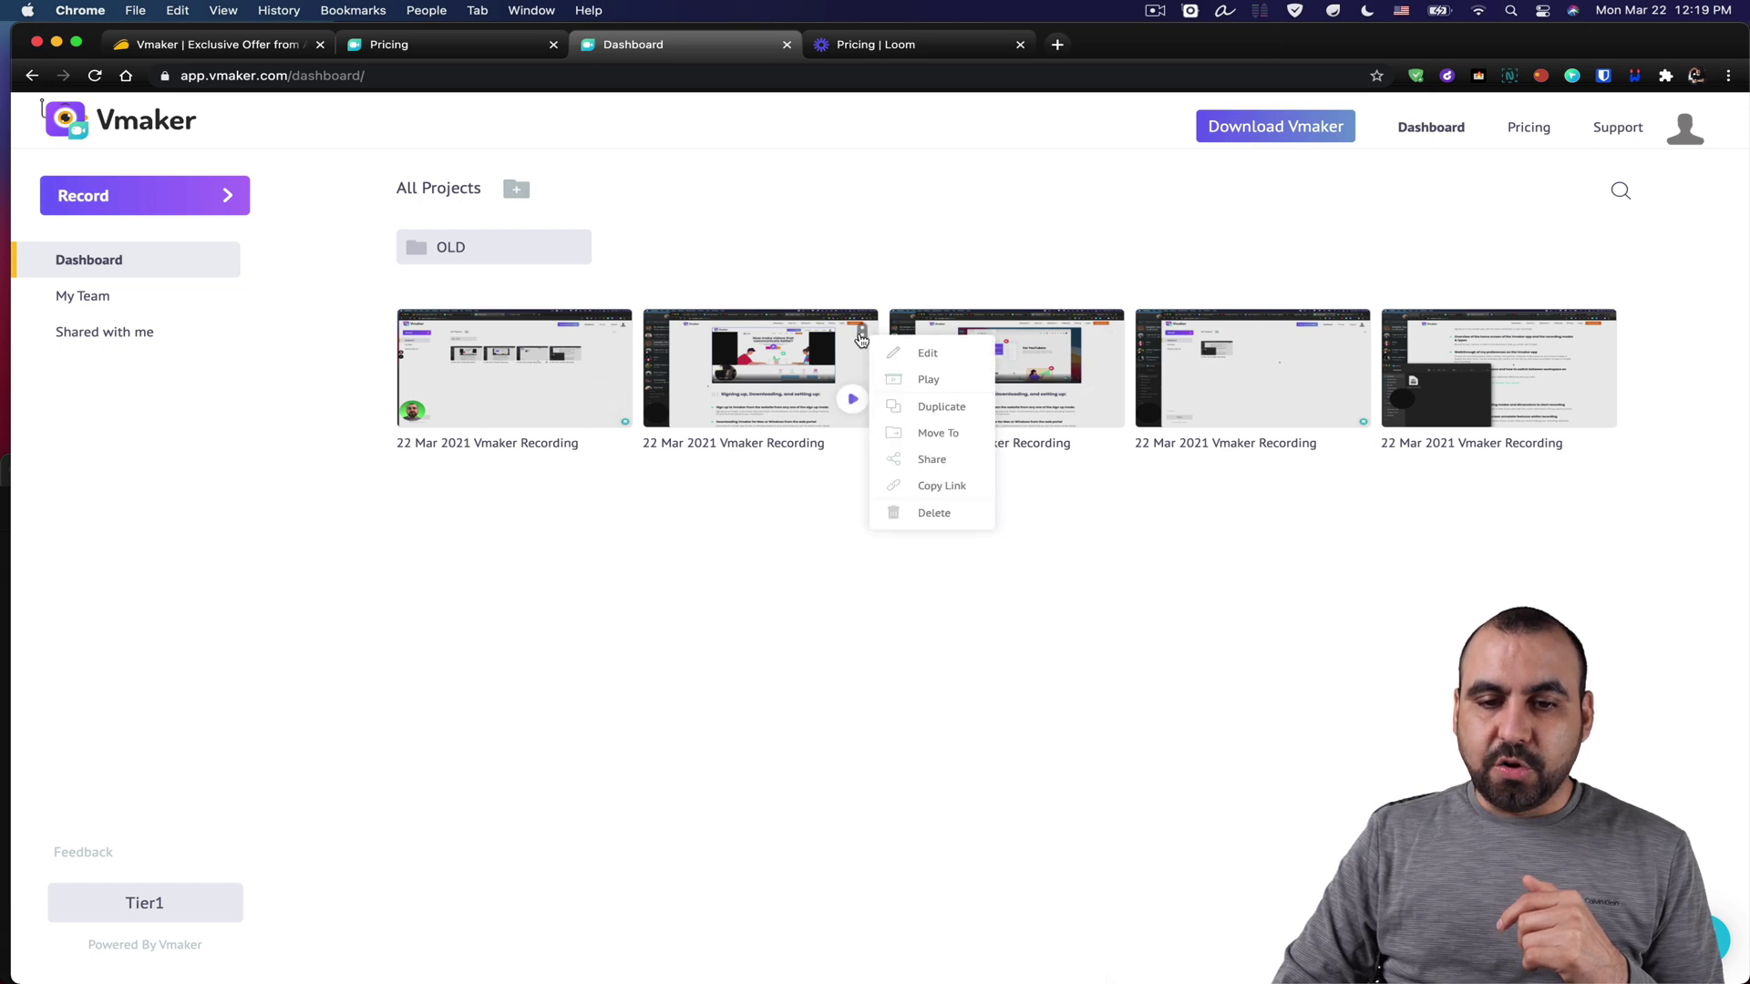
click(924, 460)
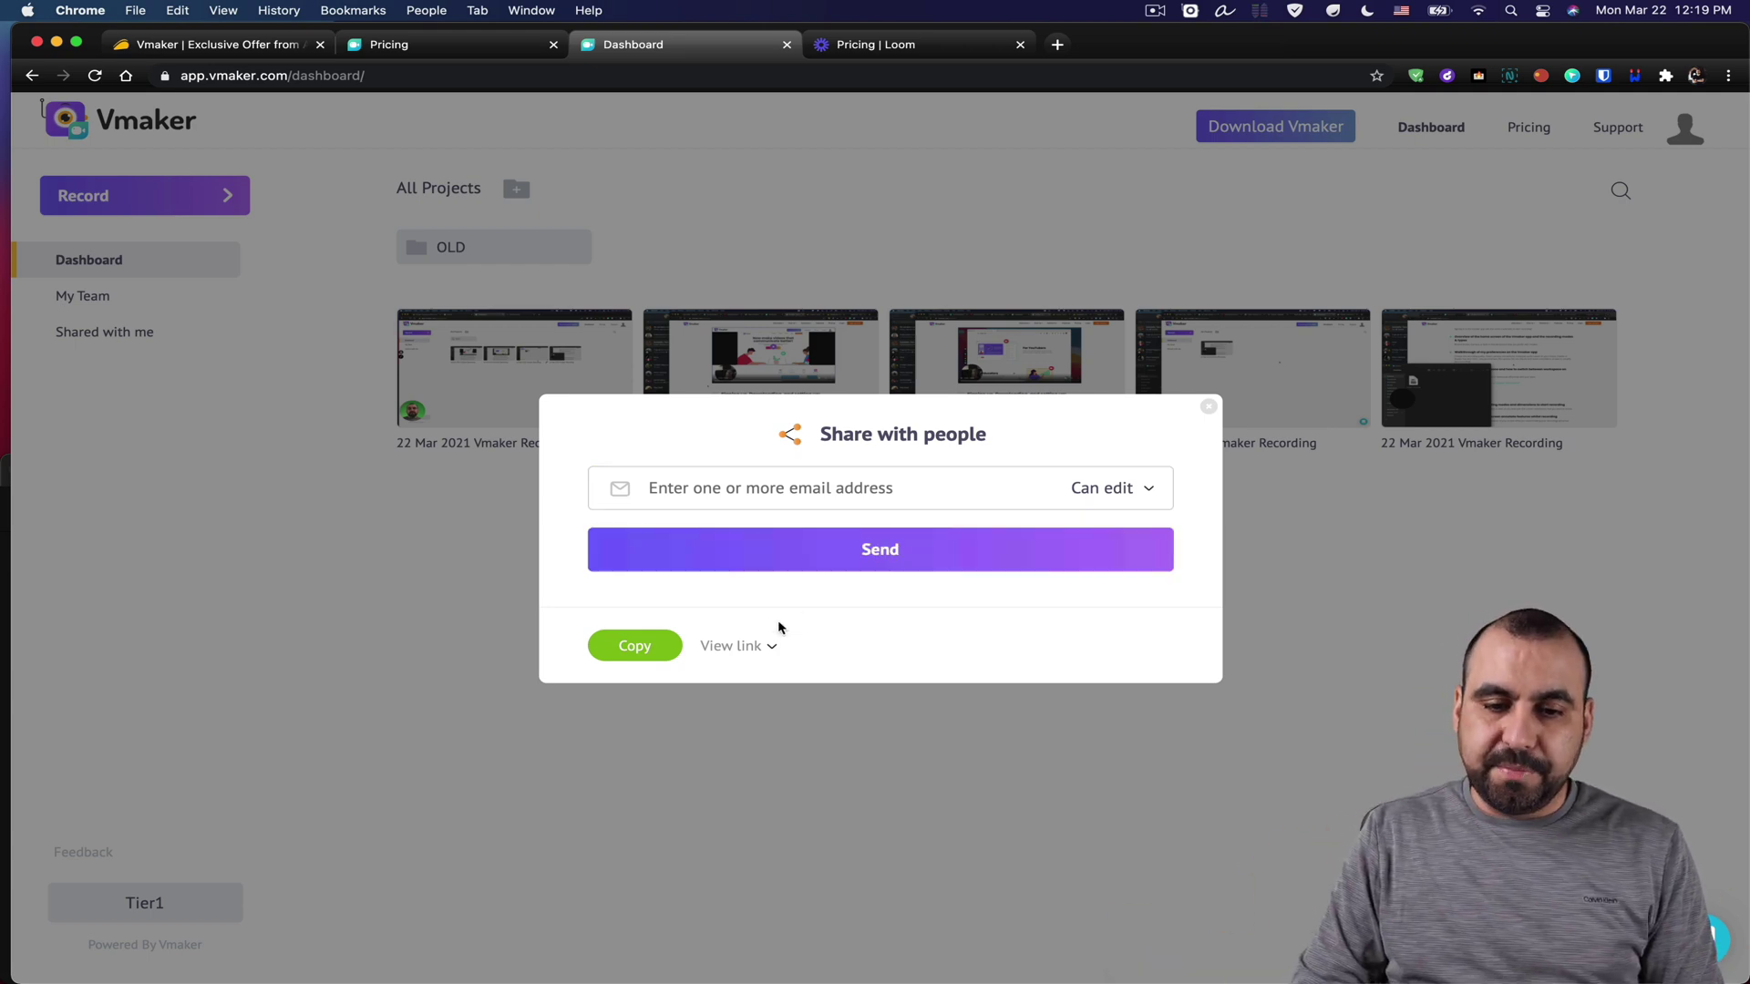
- Switch the shared link to Edit link, leaving invitees on Can edit
click(760, 647)
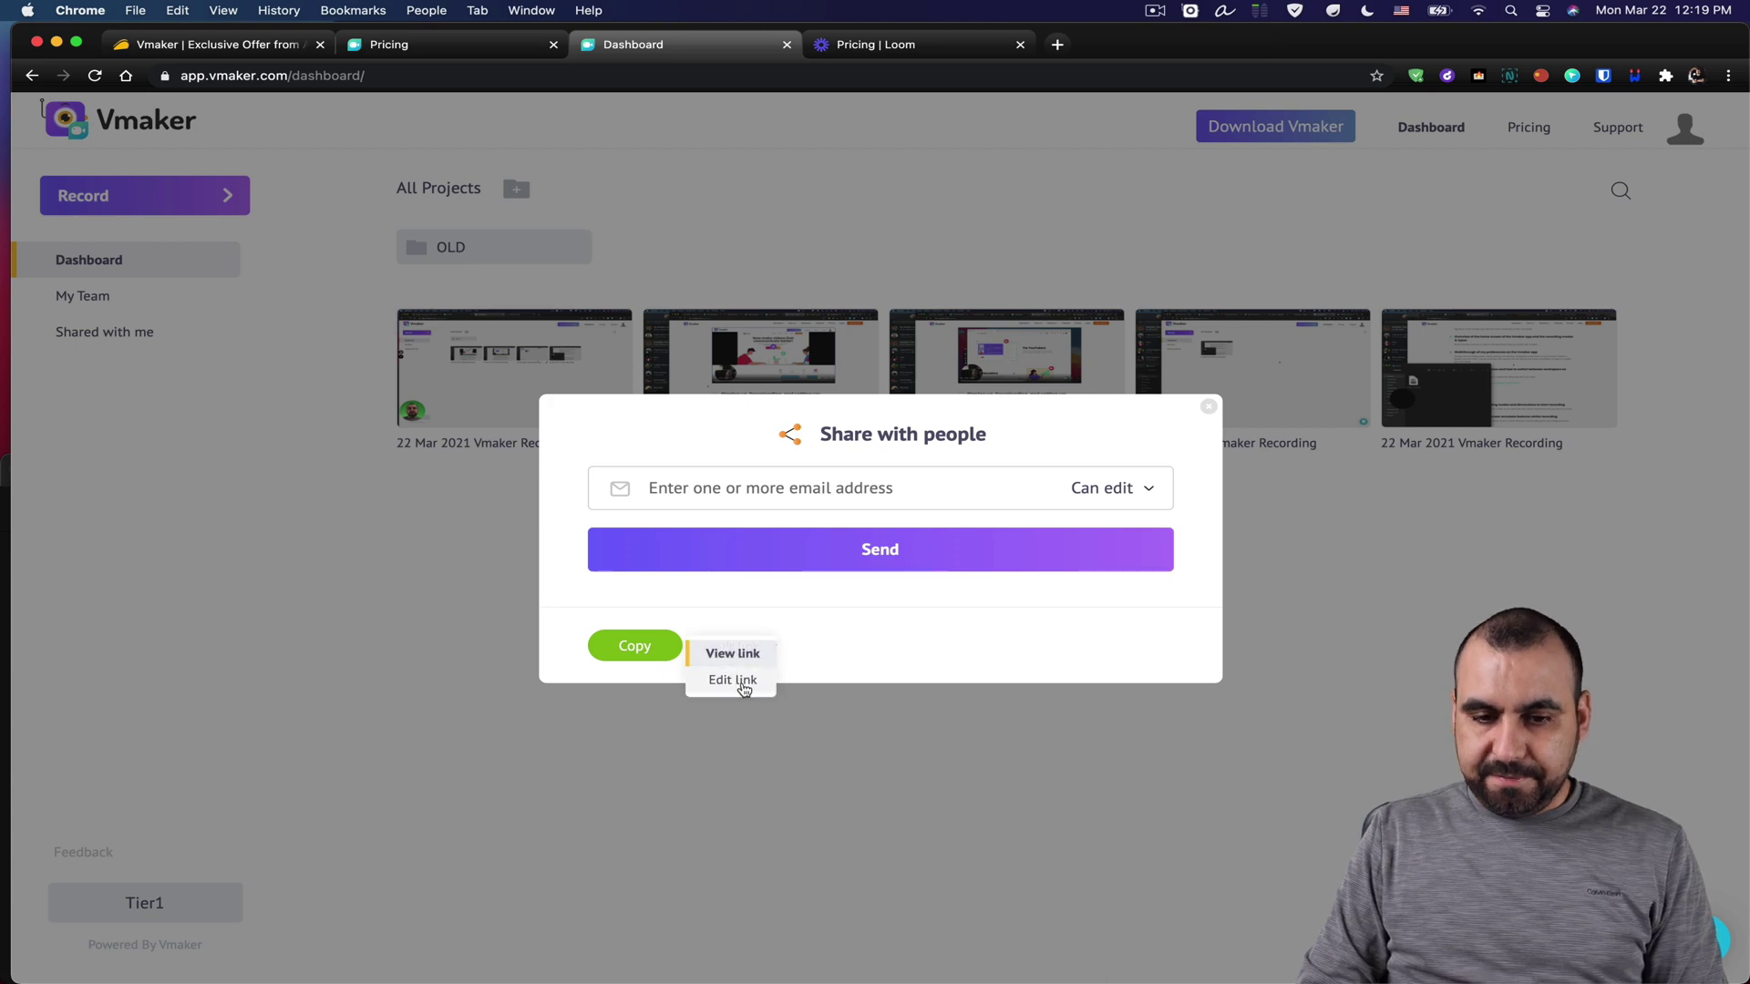
click(744, 685)
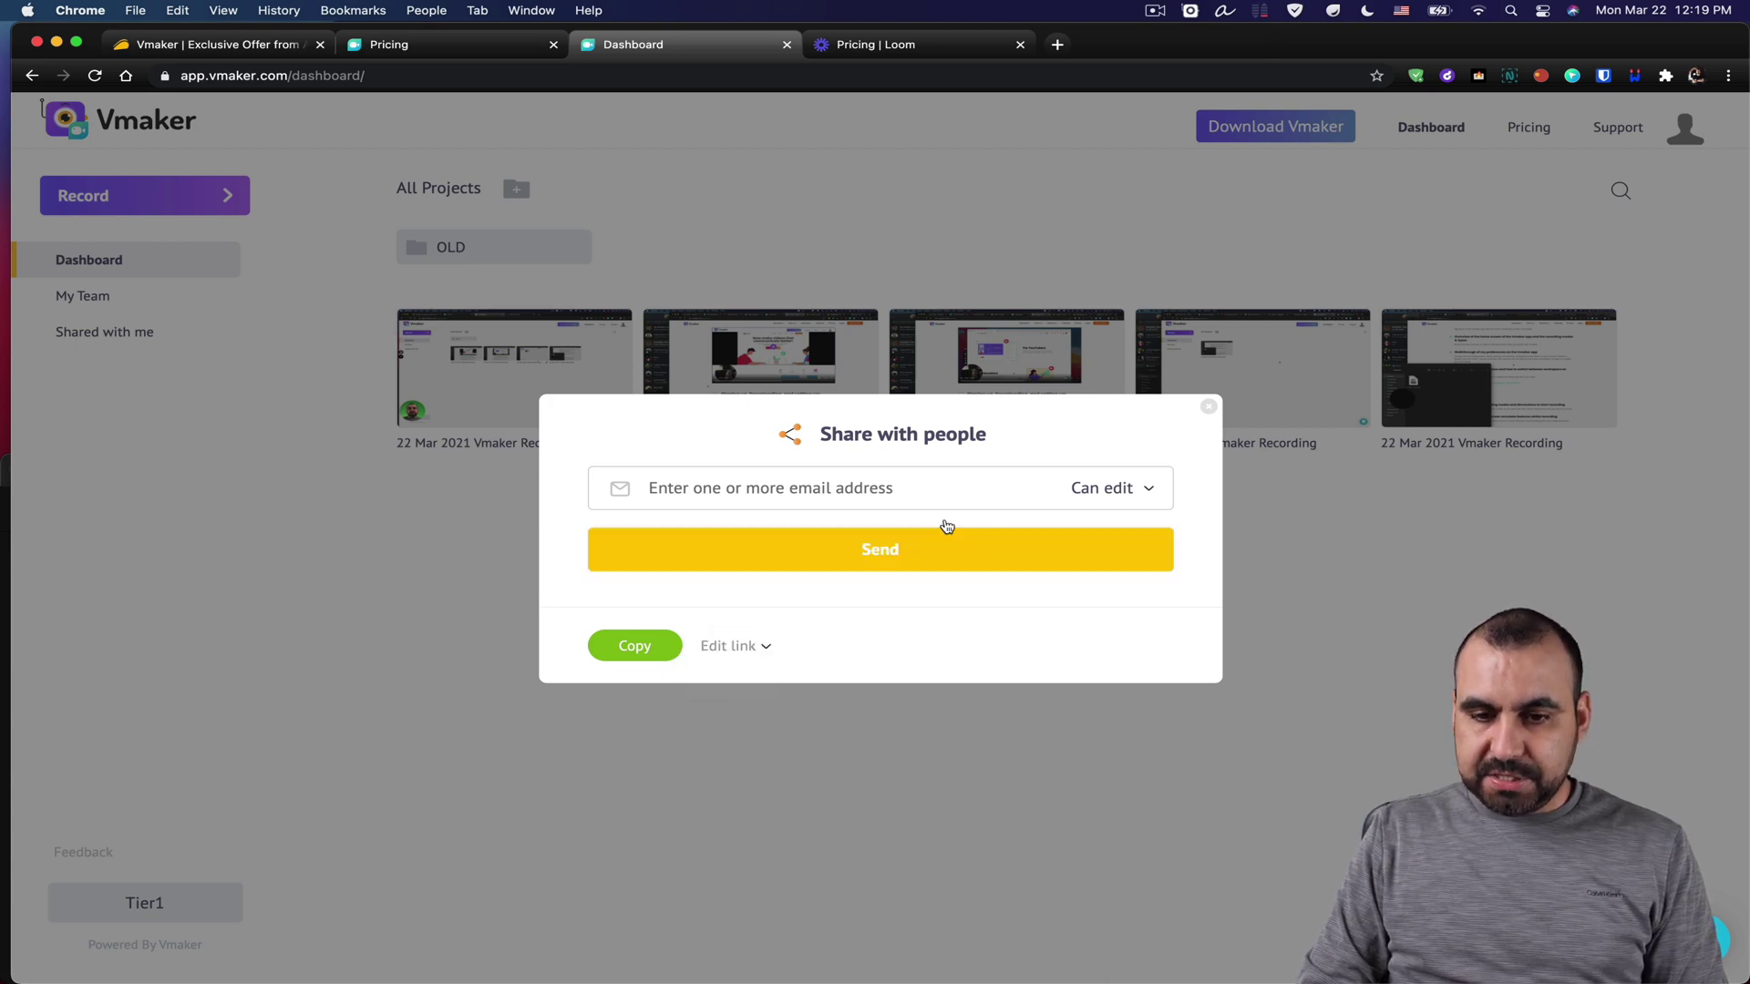
click(1134, 489)
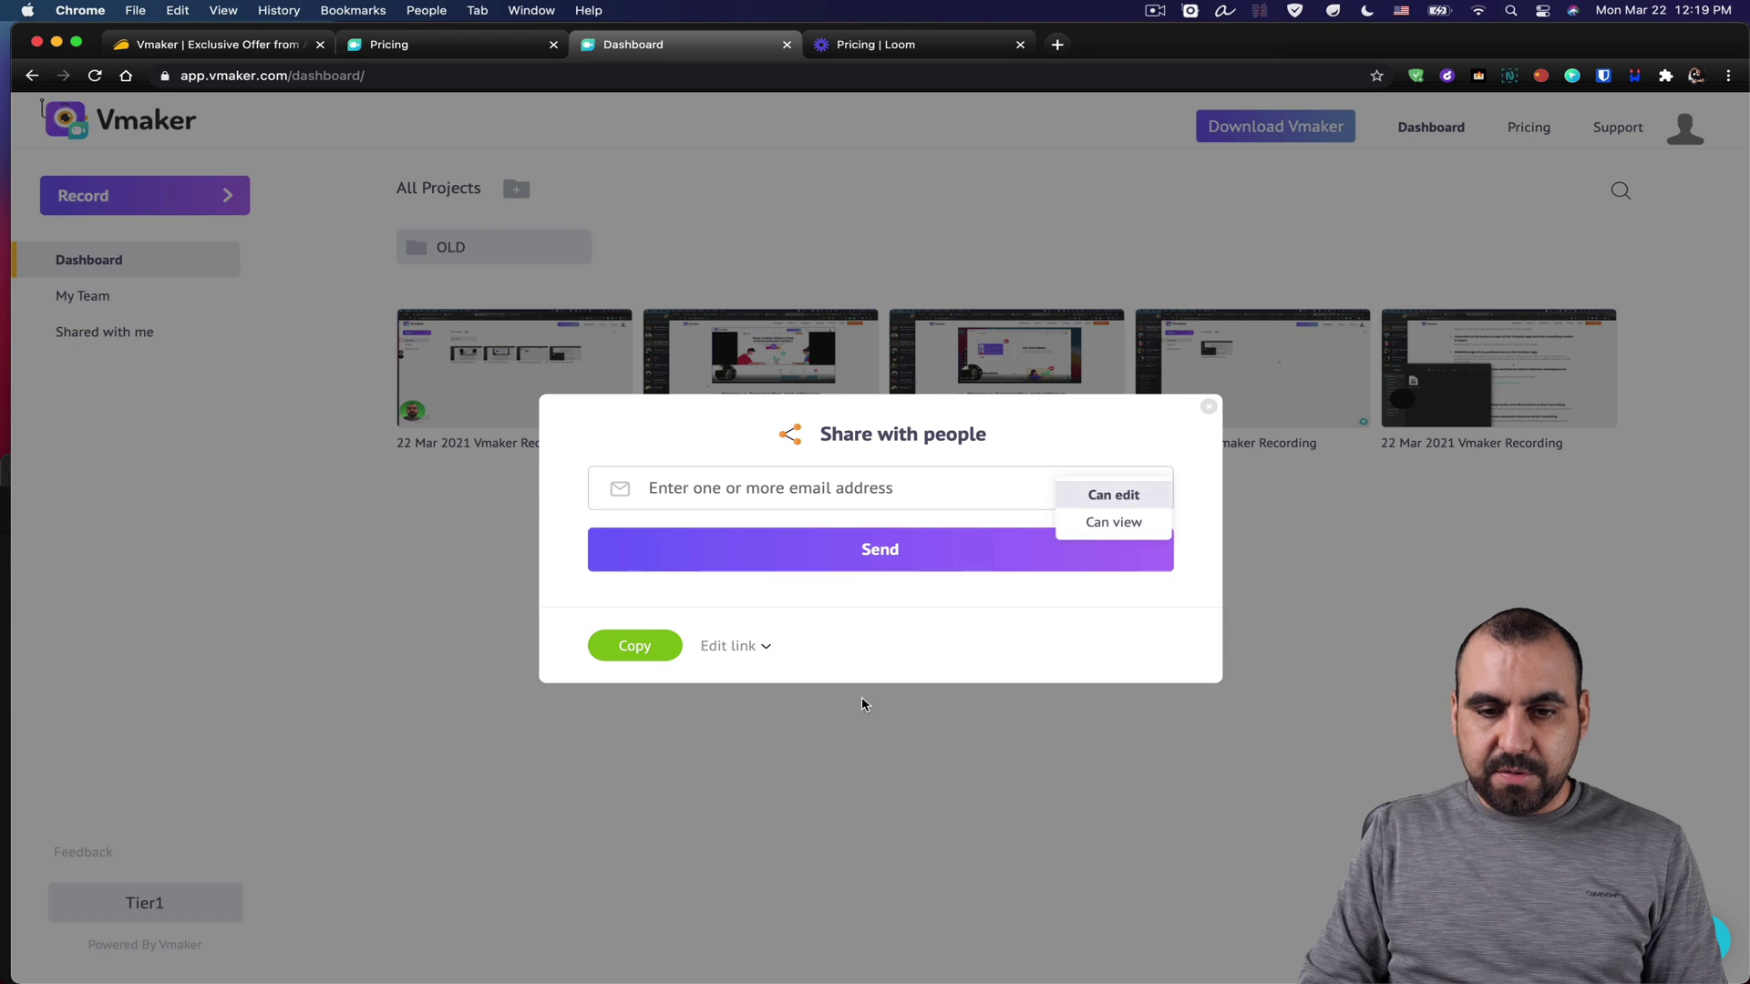
click(914, 647)
- Close the sharing window, briefly open the second recording in the editor, then bring up the recorder
click(1209, 407)
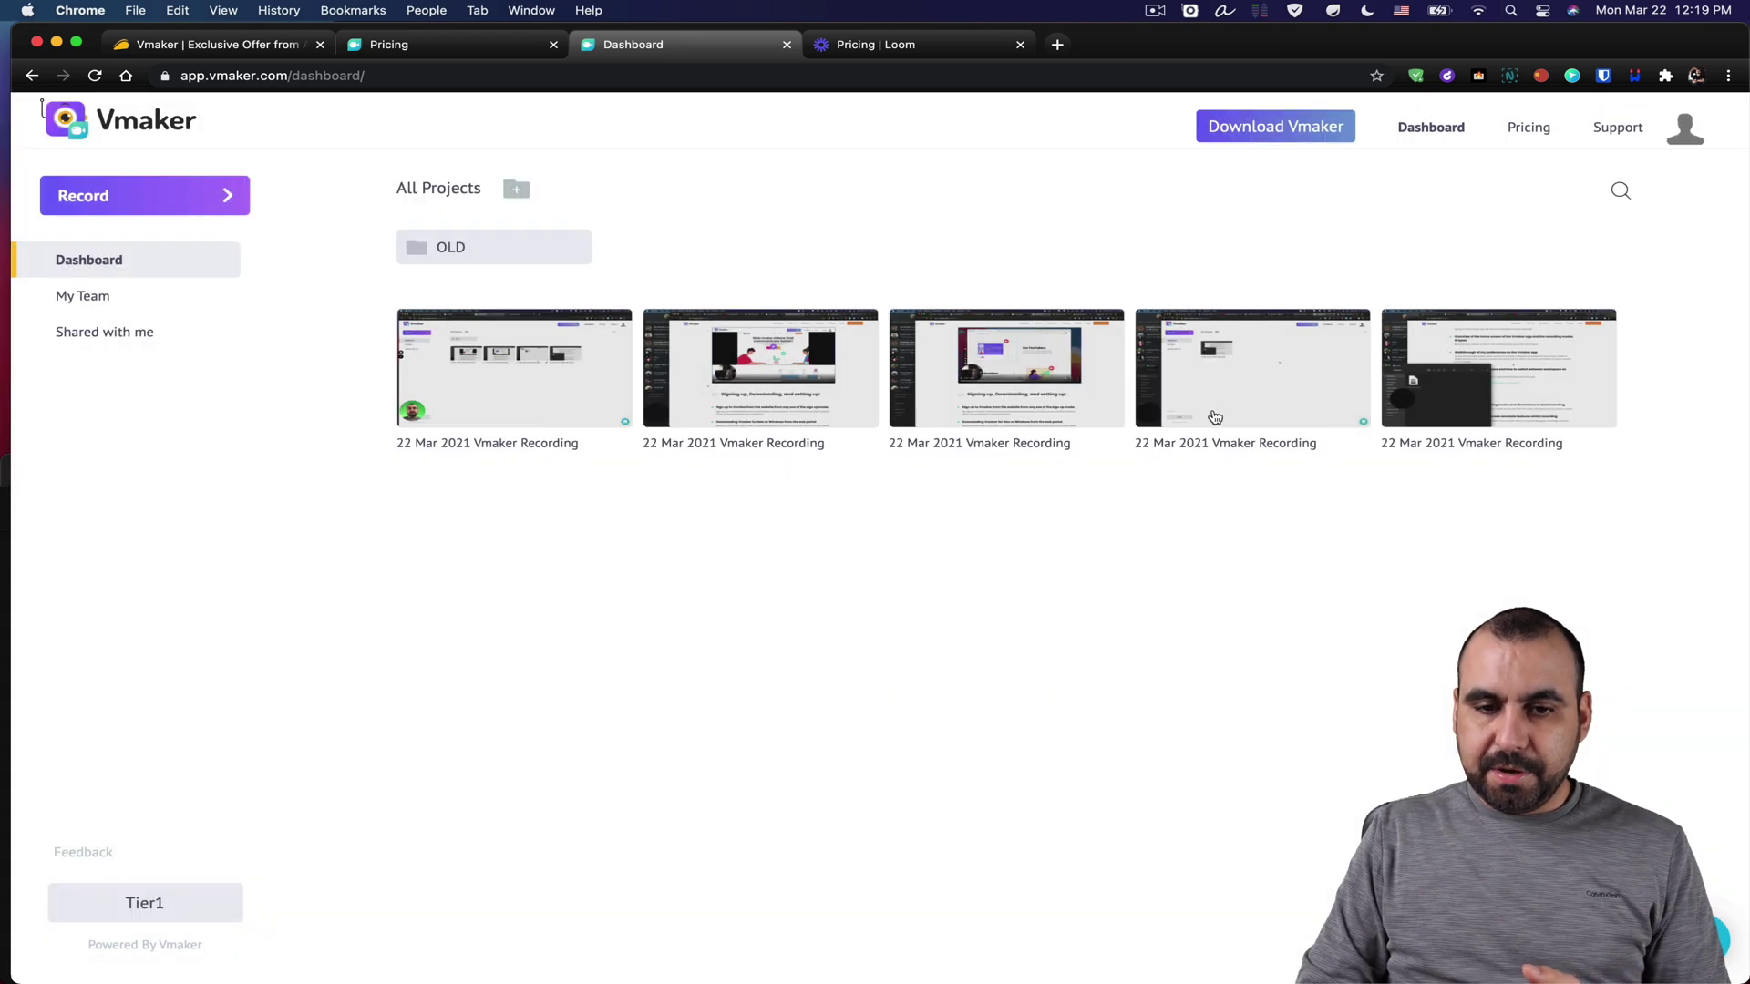
click(861, 335)
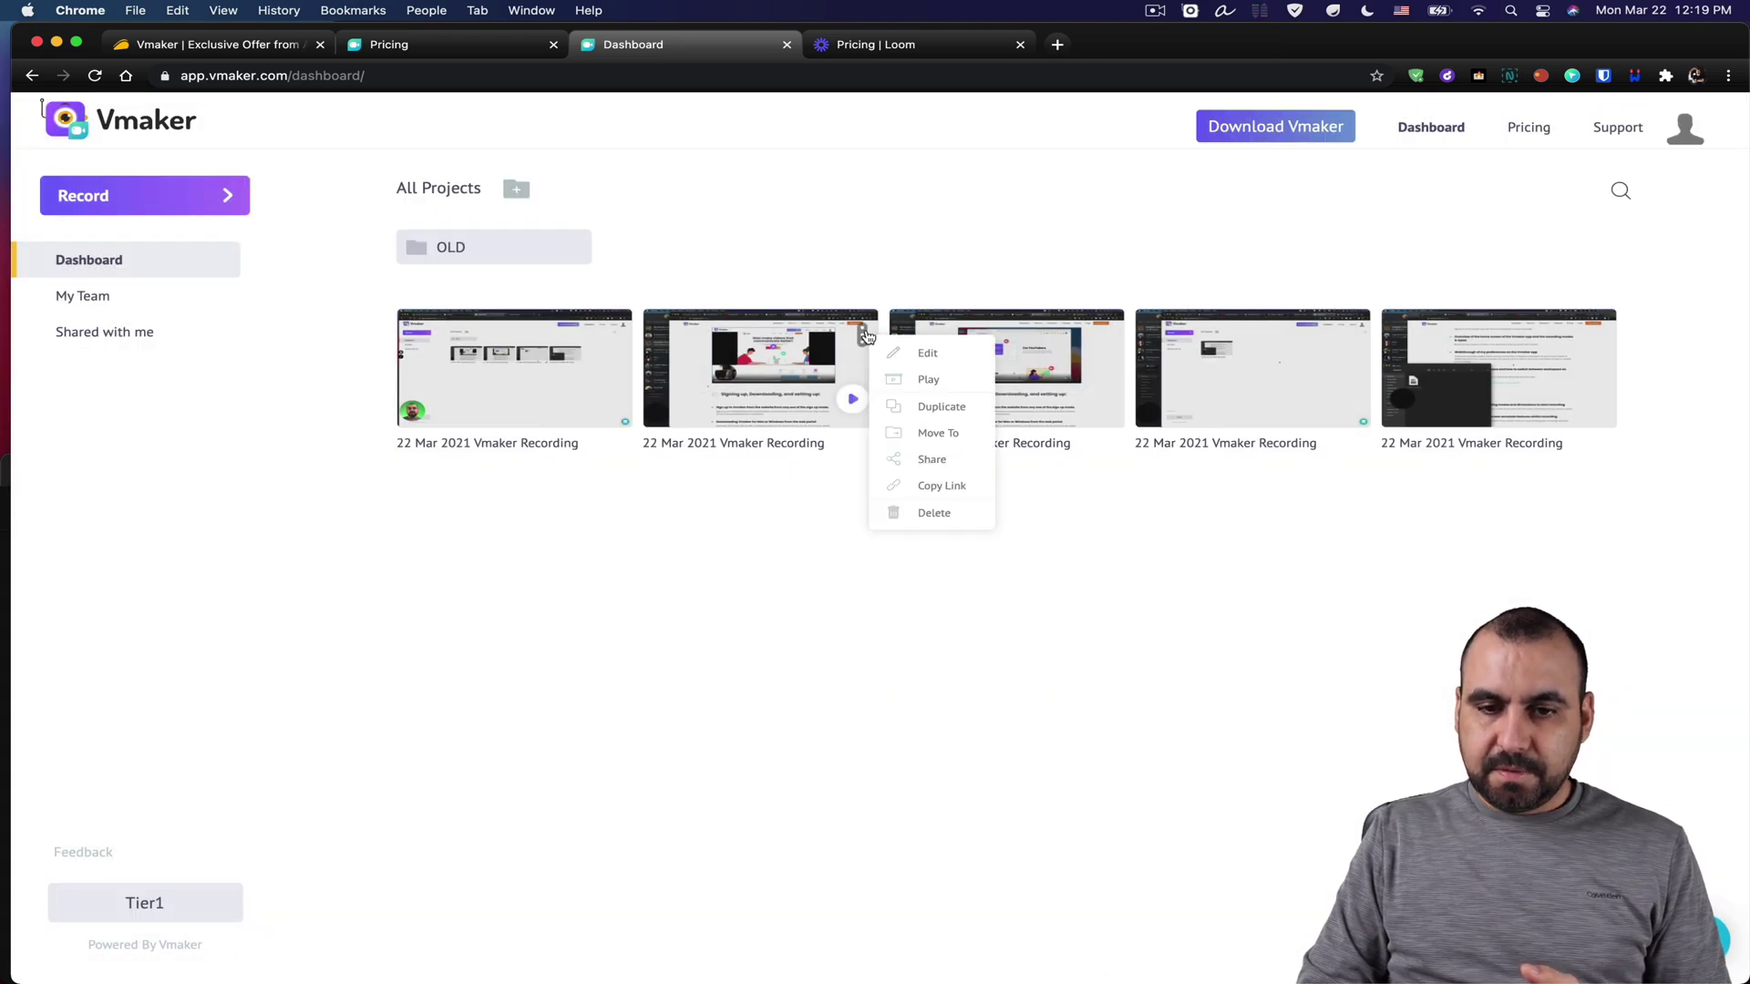
click(914, 362)
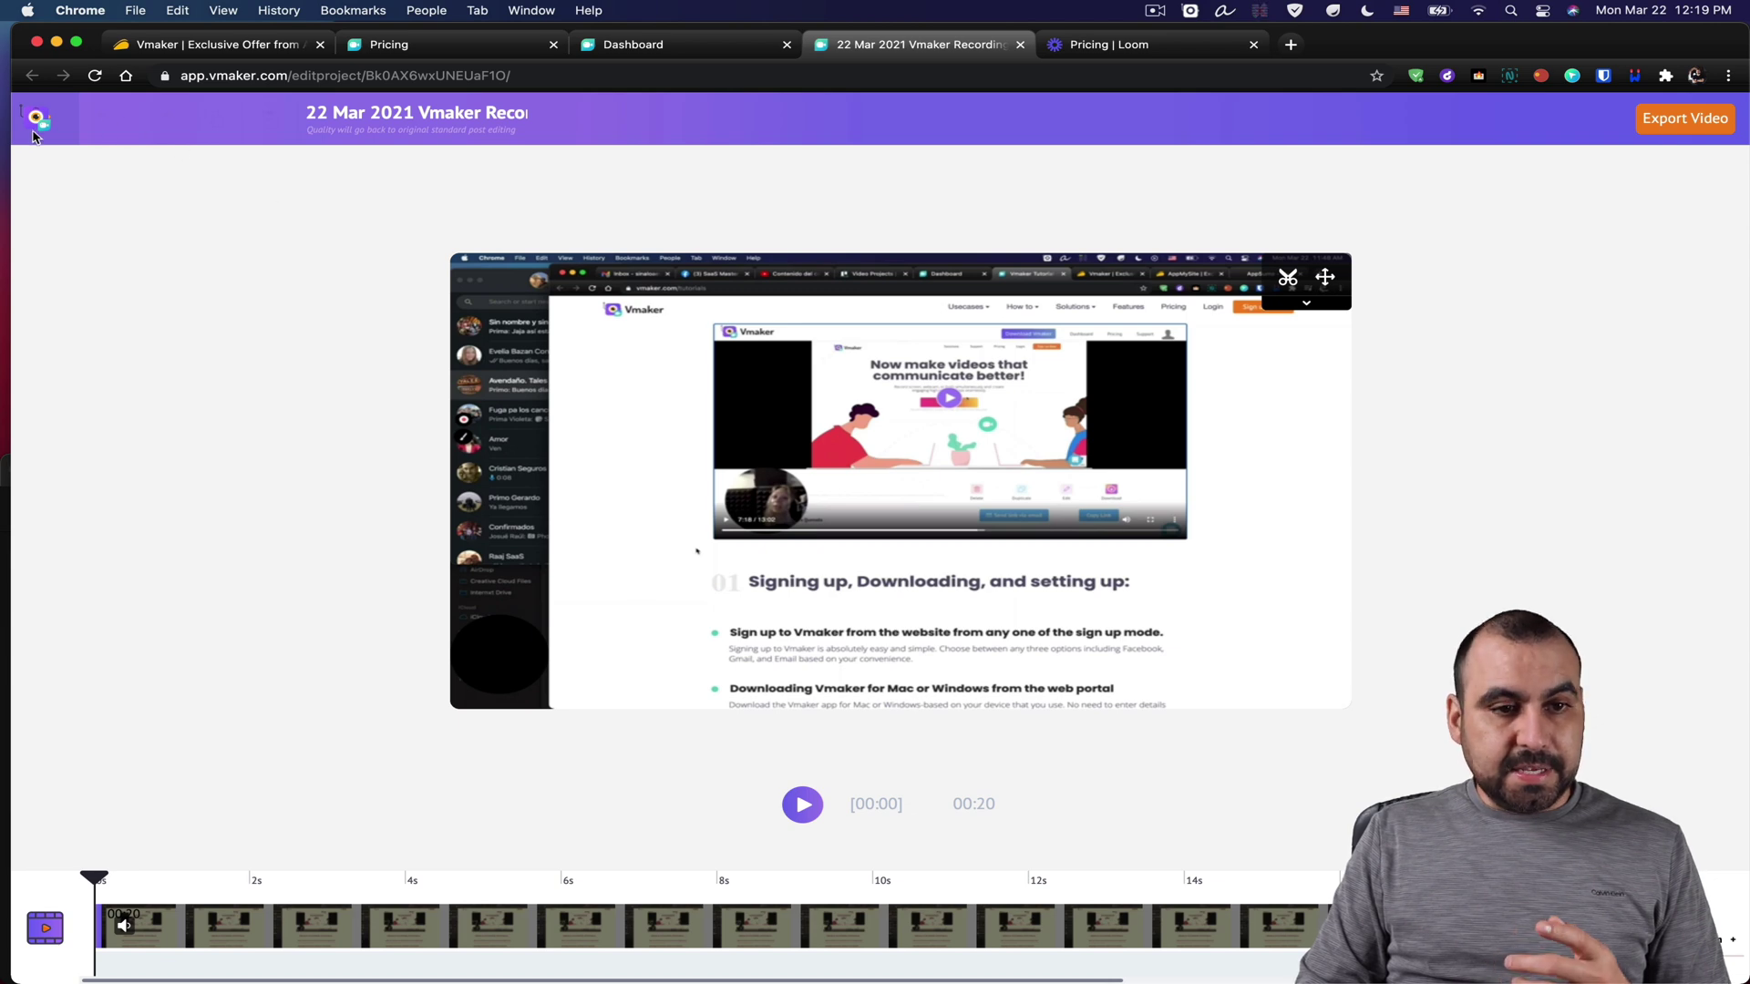
click(1019, 45)
click(862, 335)
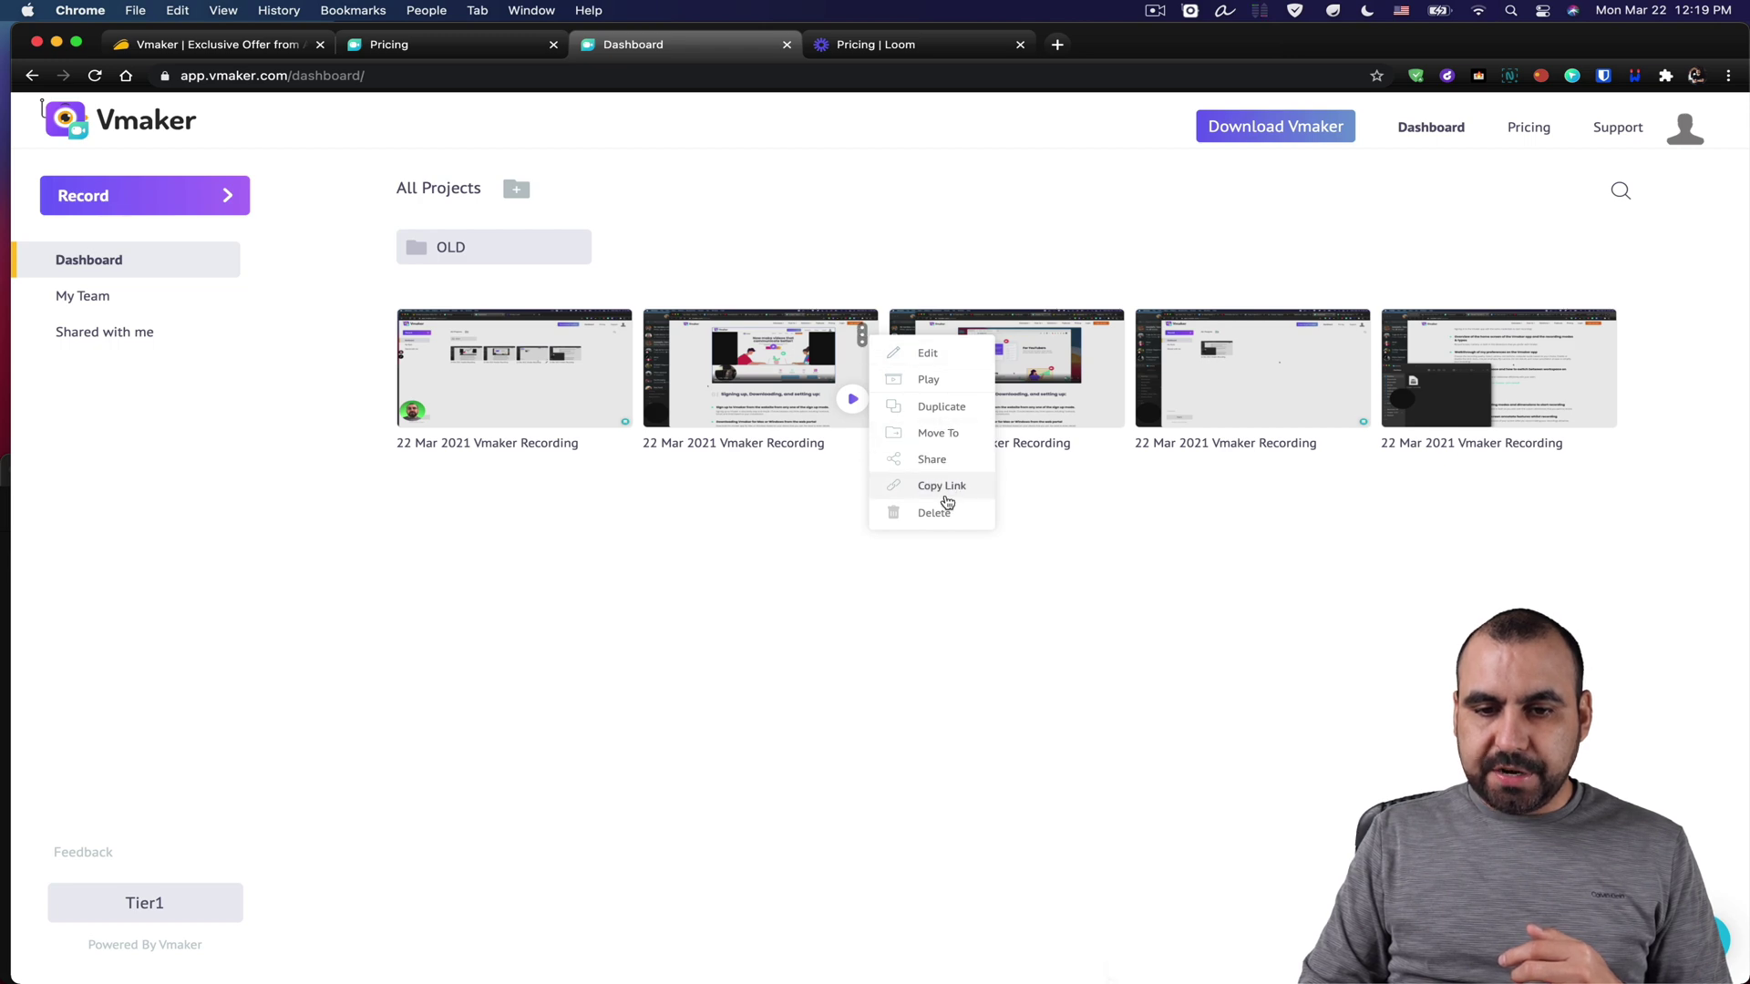
click(1190, 10)
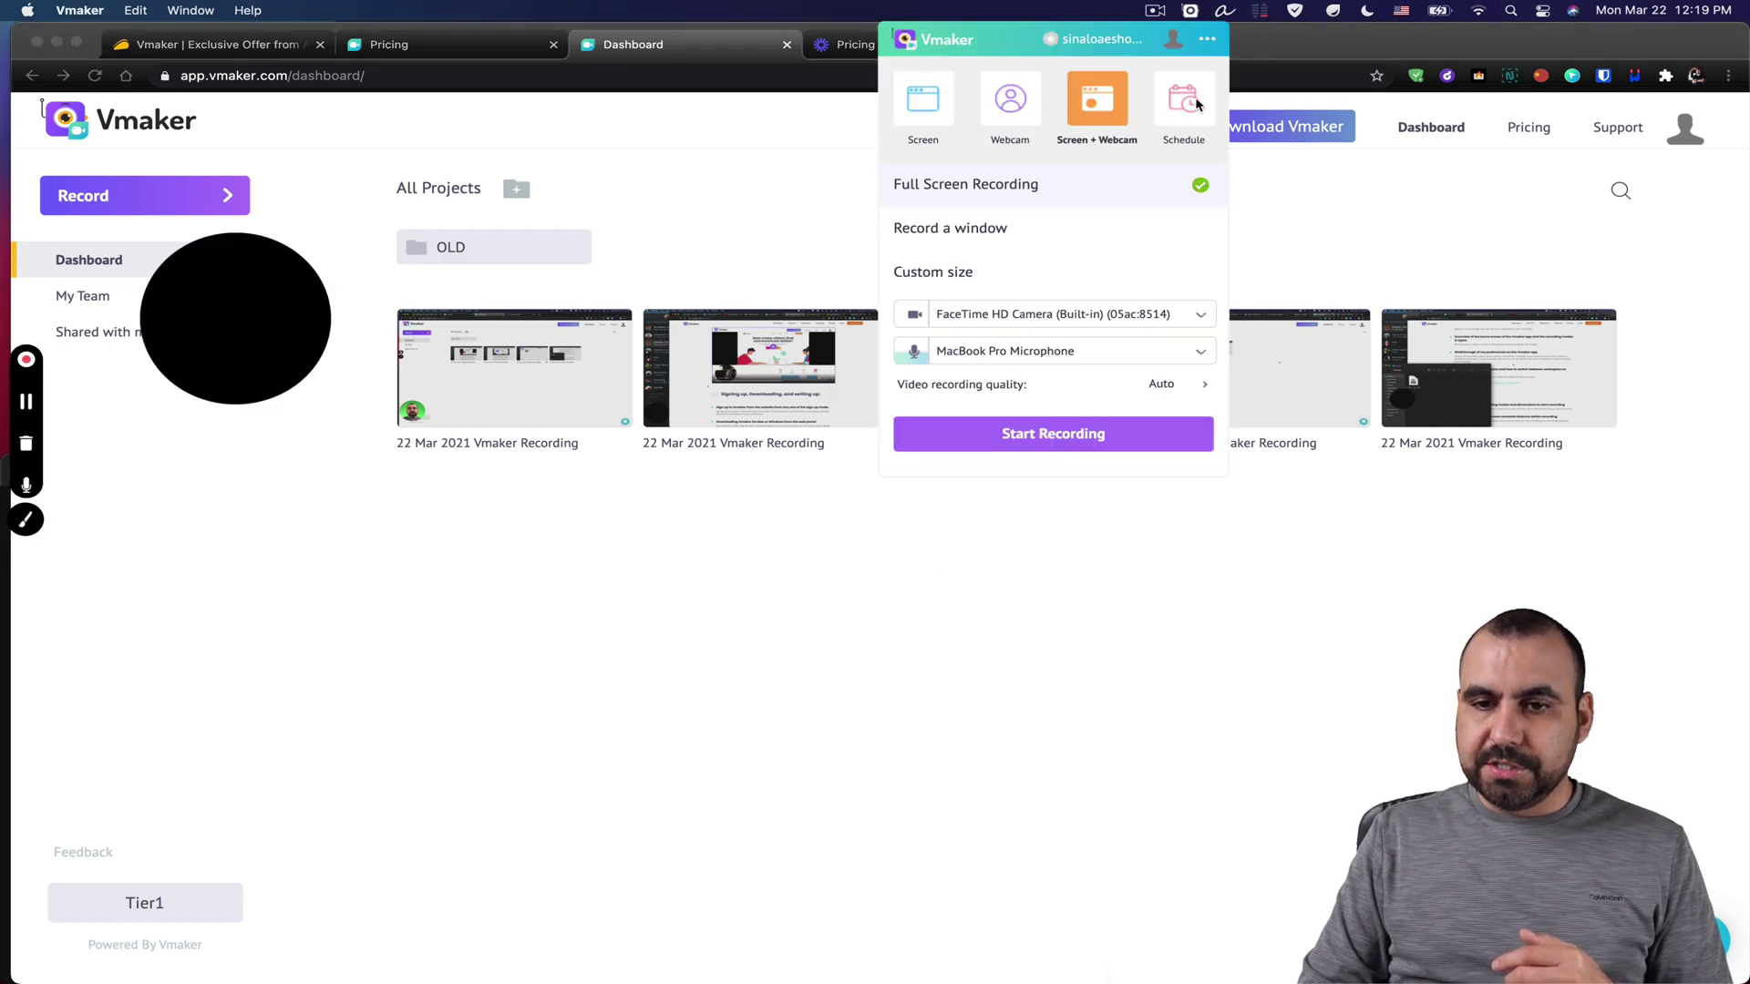
- Record a new full-screen webcam video and set its page timer to 1 Days
click(1044, 435)
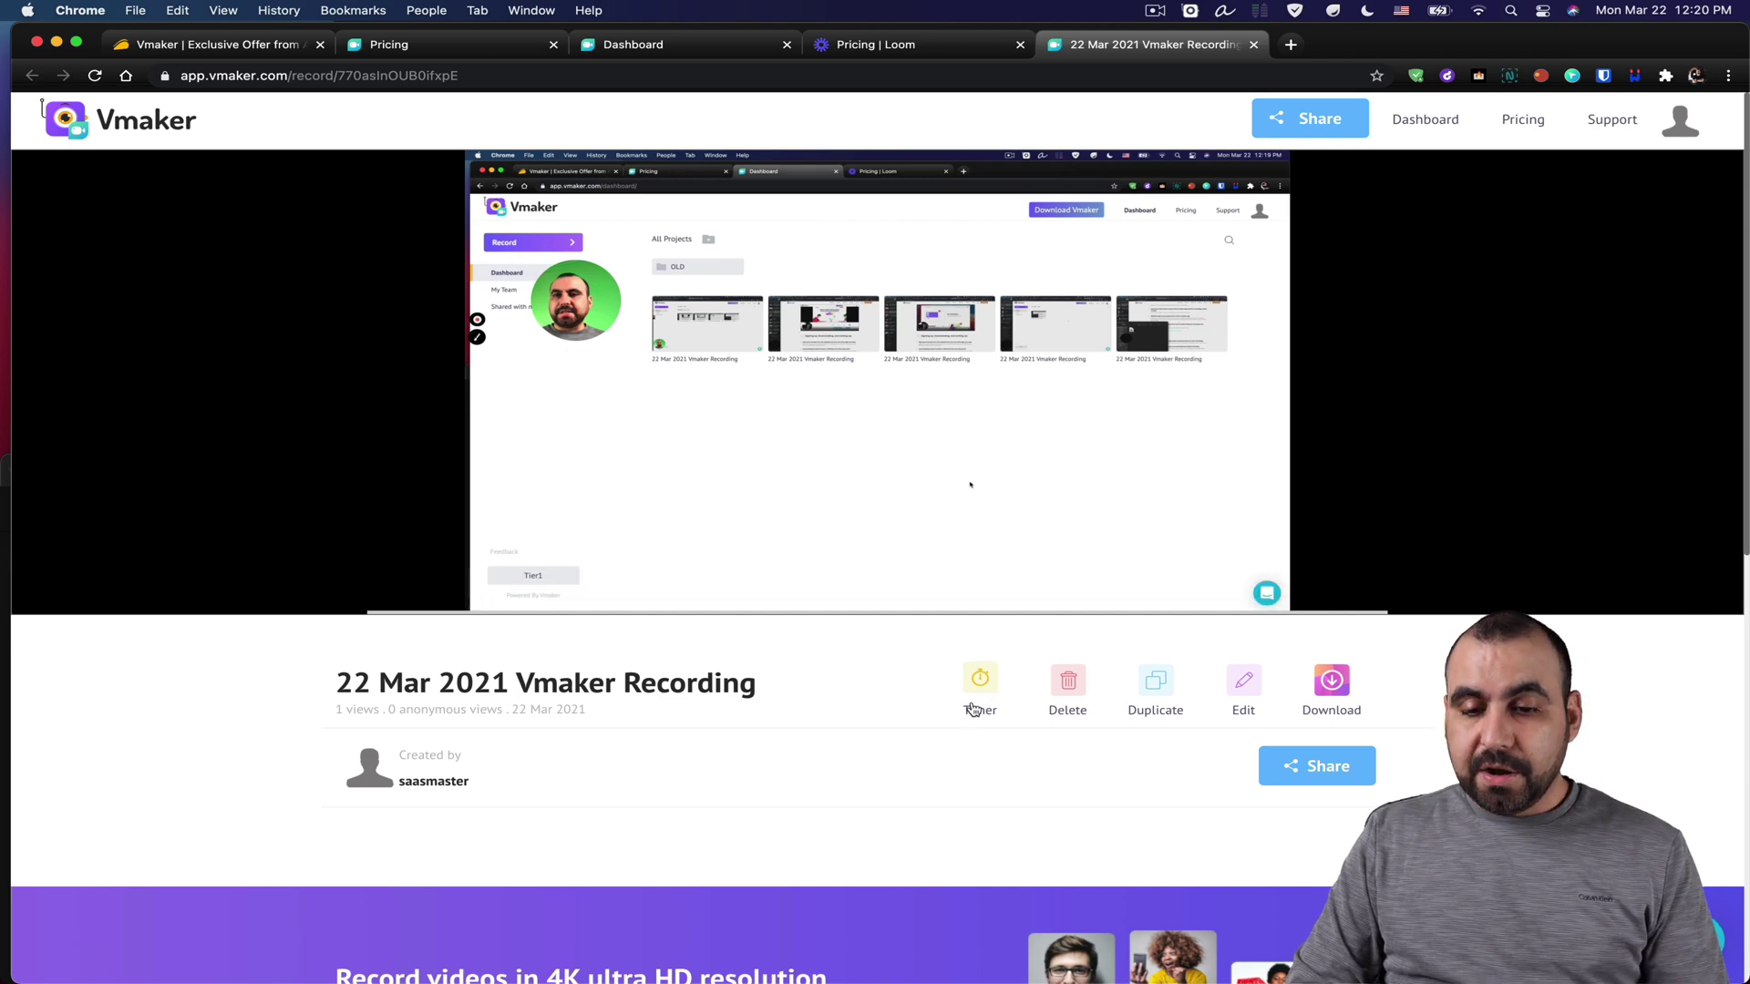
click(981, 681)
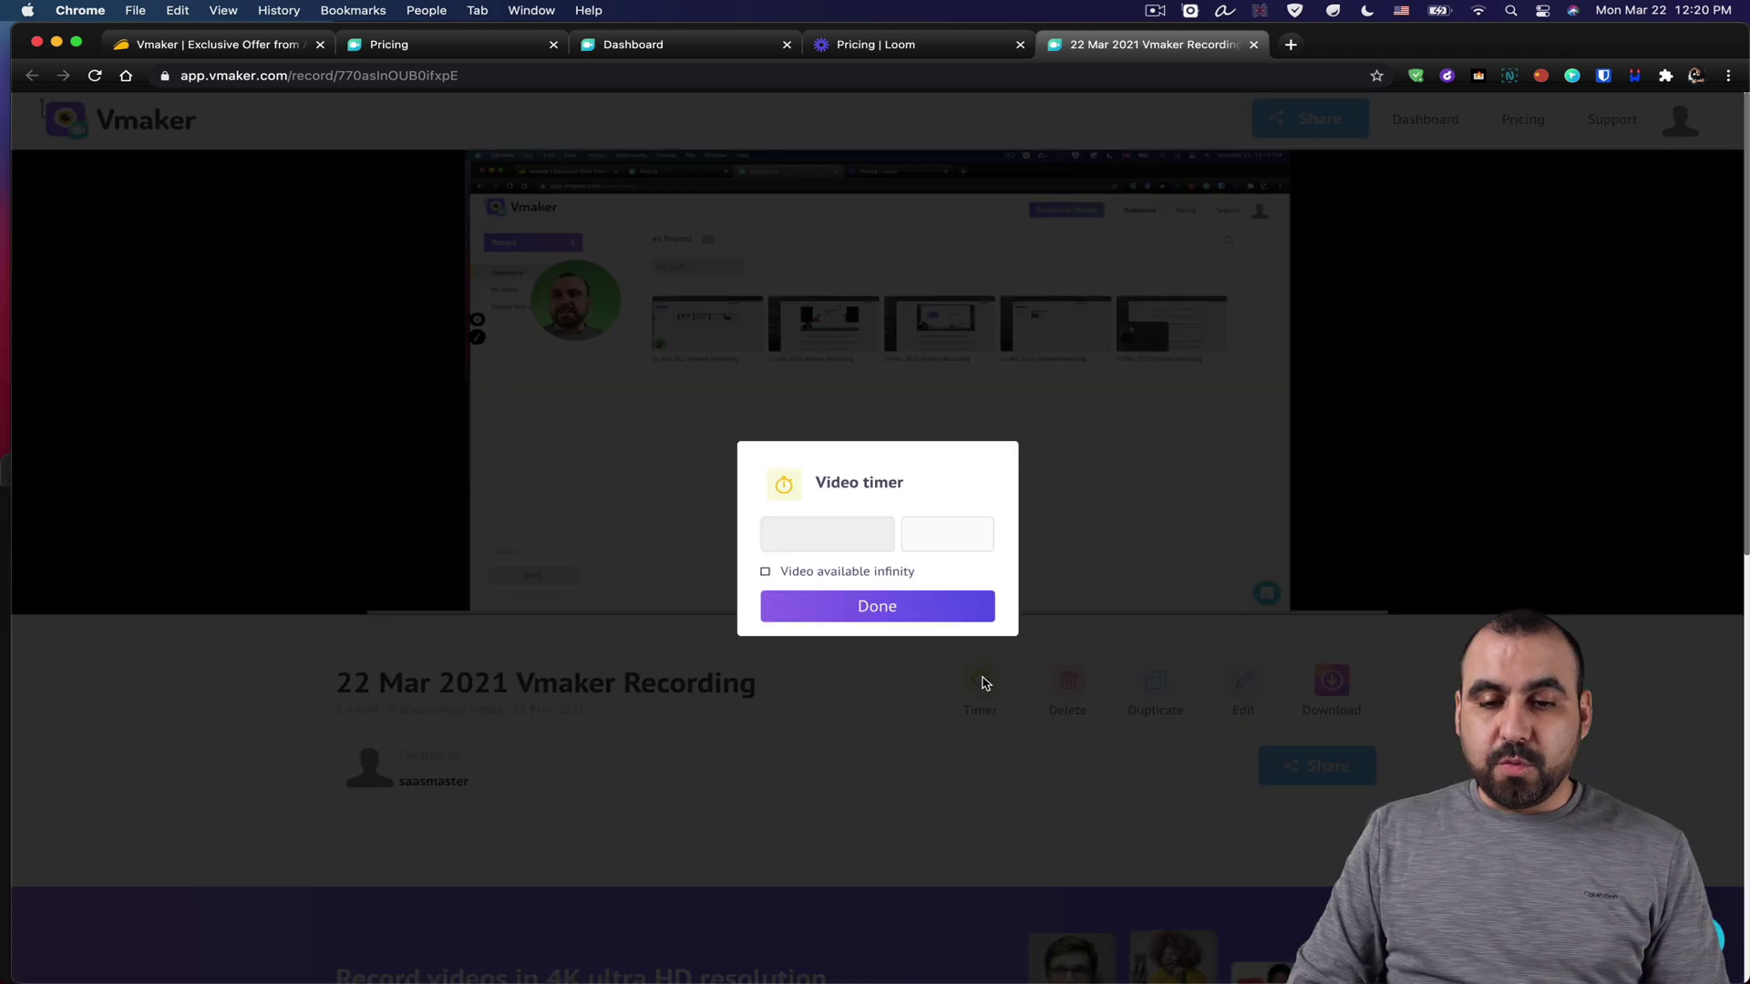
click(943, 536)
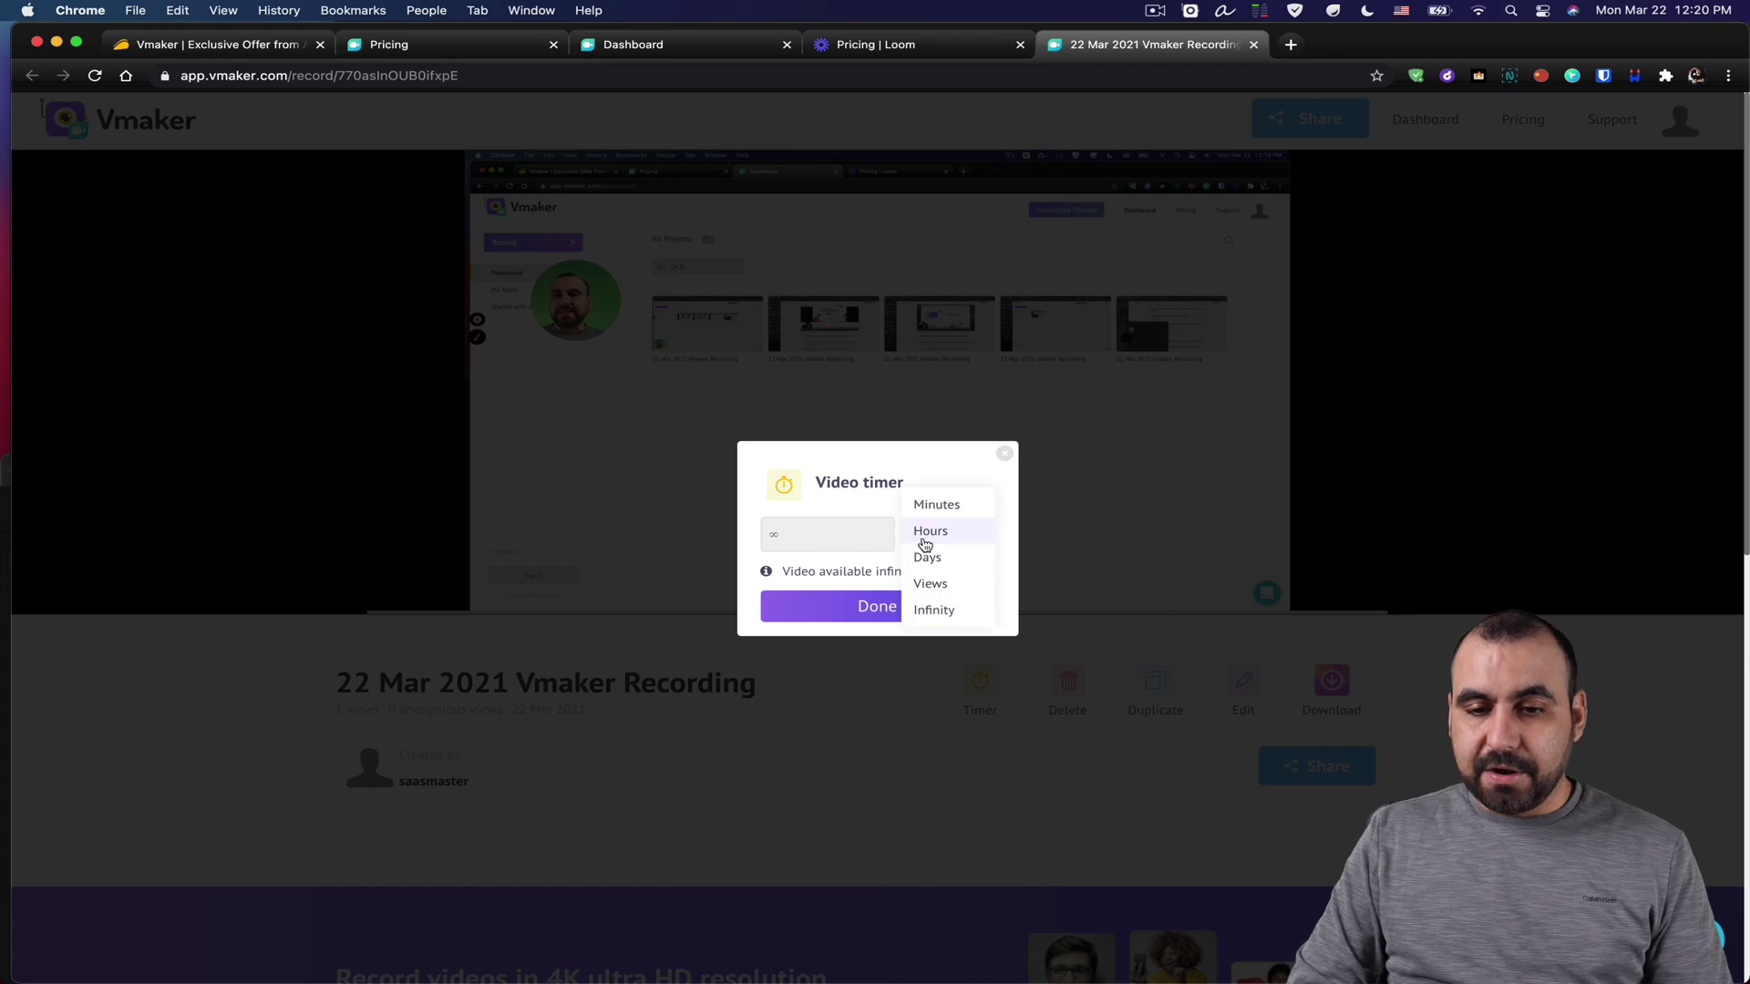
click(943, 556)
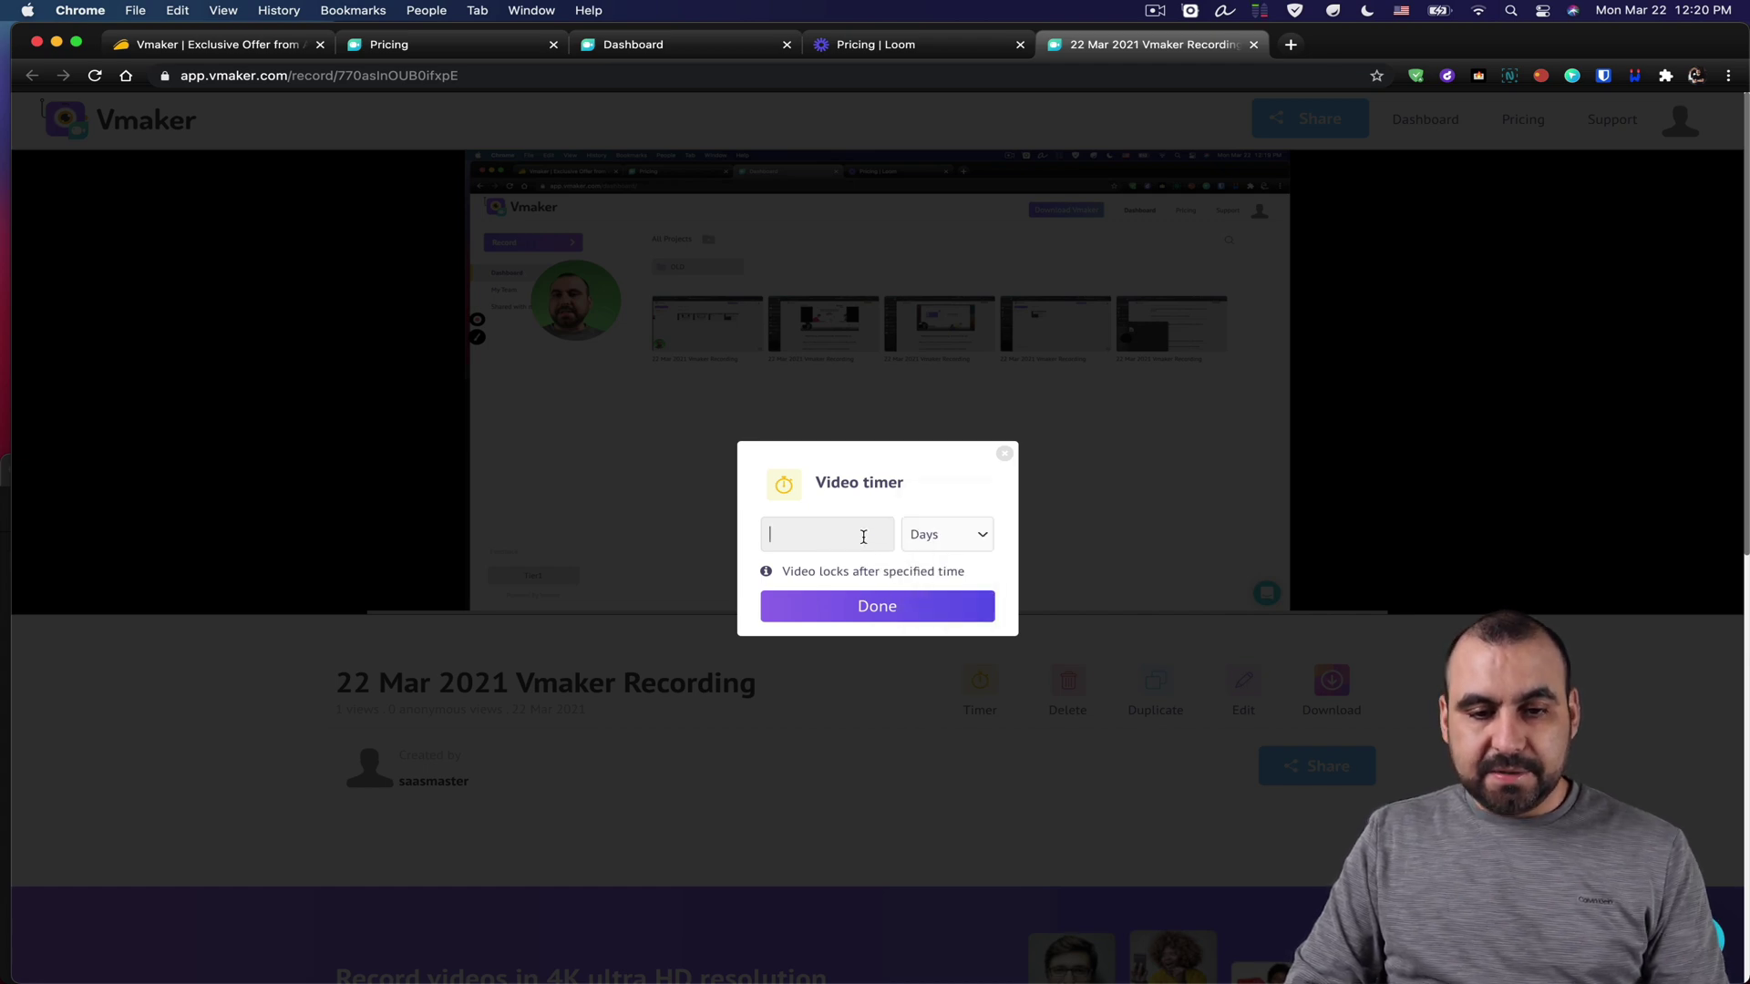
text(1)
click(886, 607)
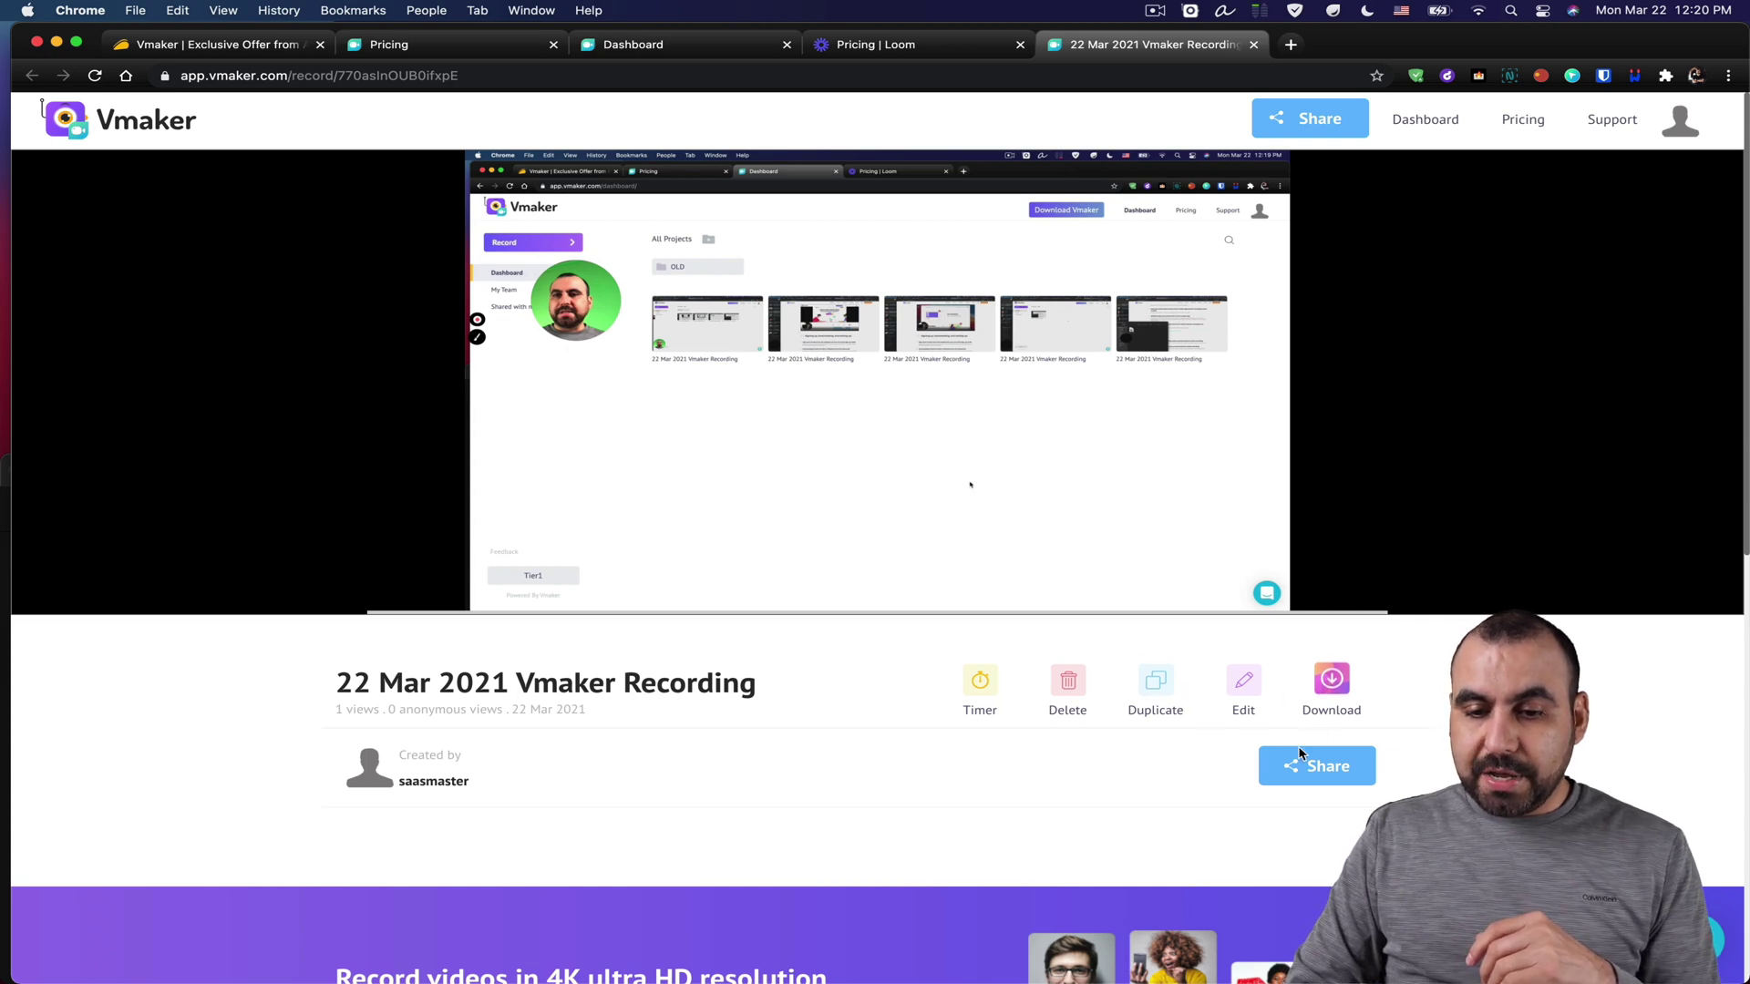
- Copy the new recording's share link
scroll(1300, 753, down, 2)
click(1288, 690)
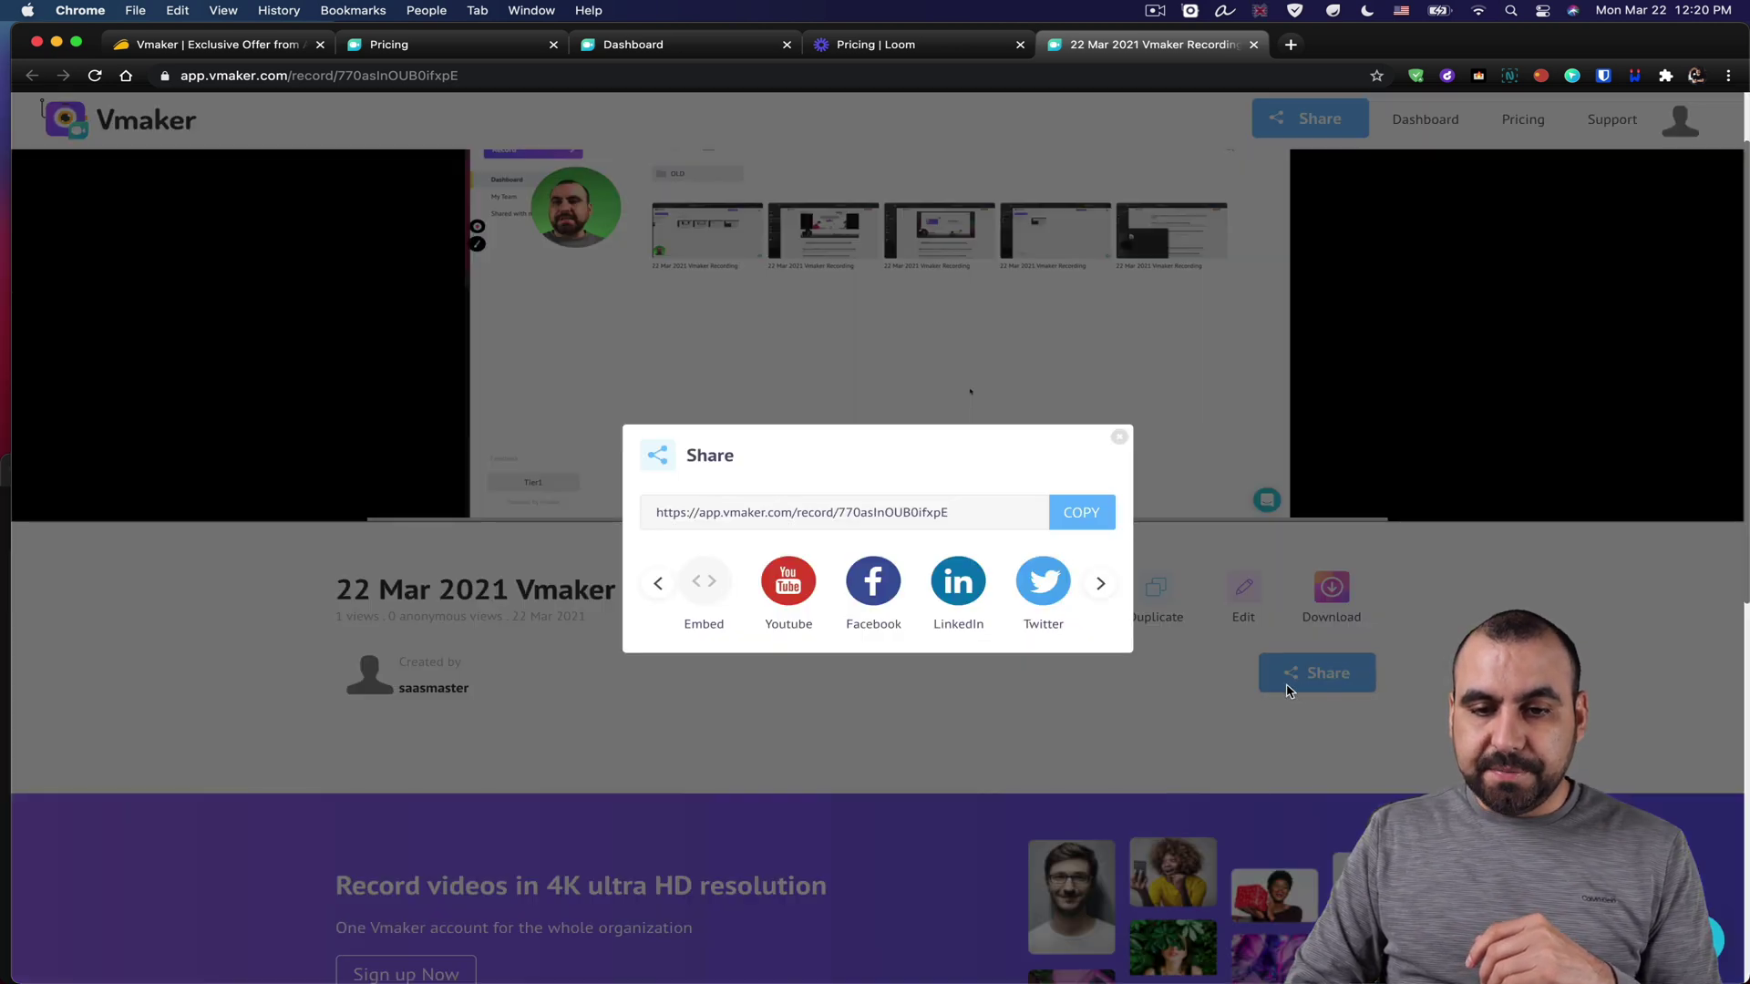
click(1076, 513)
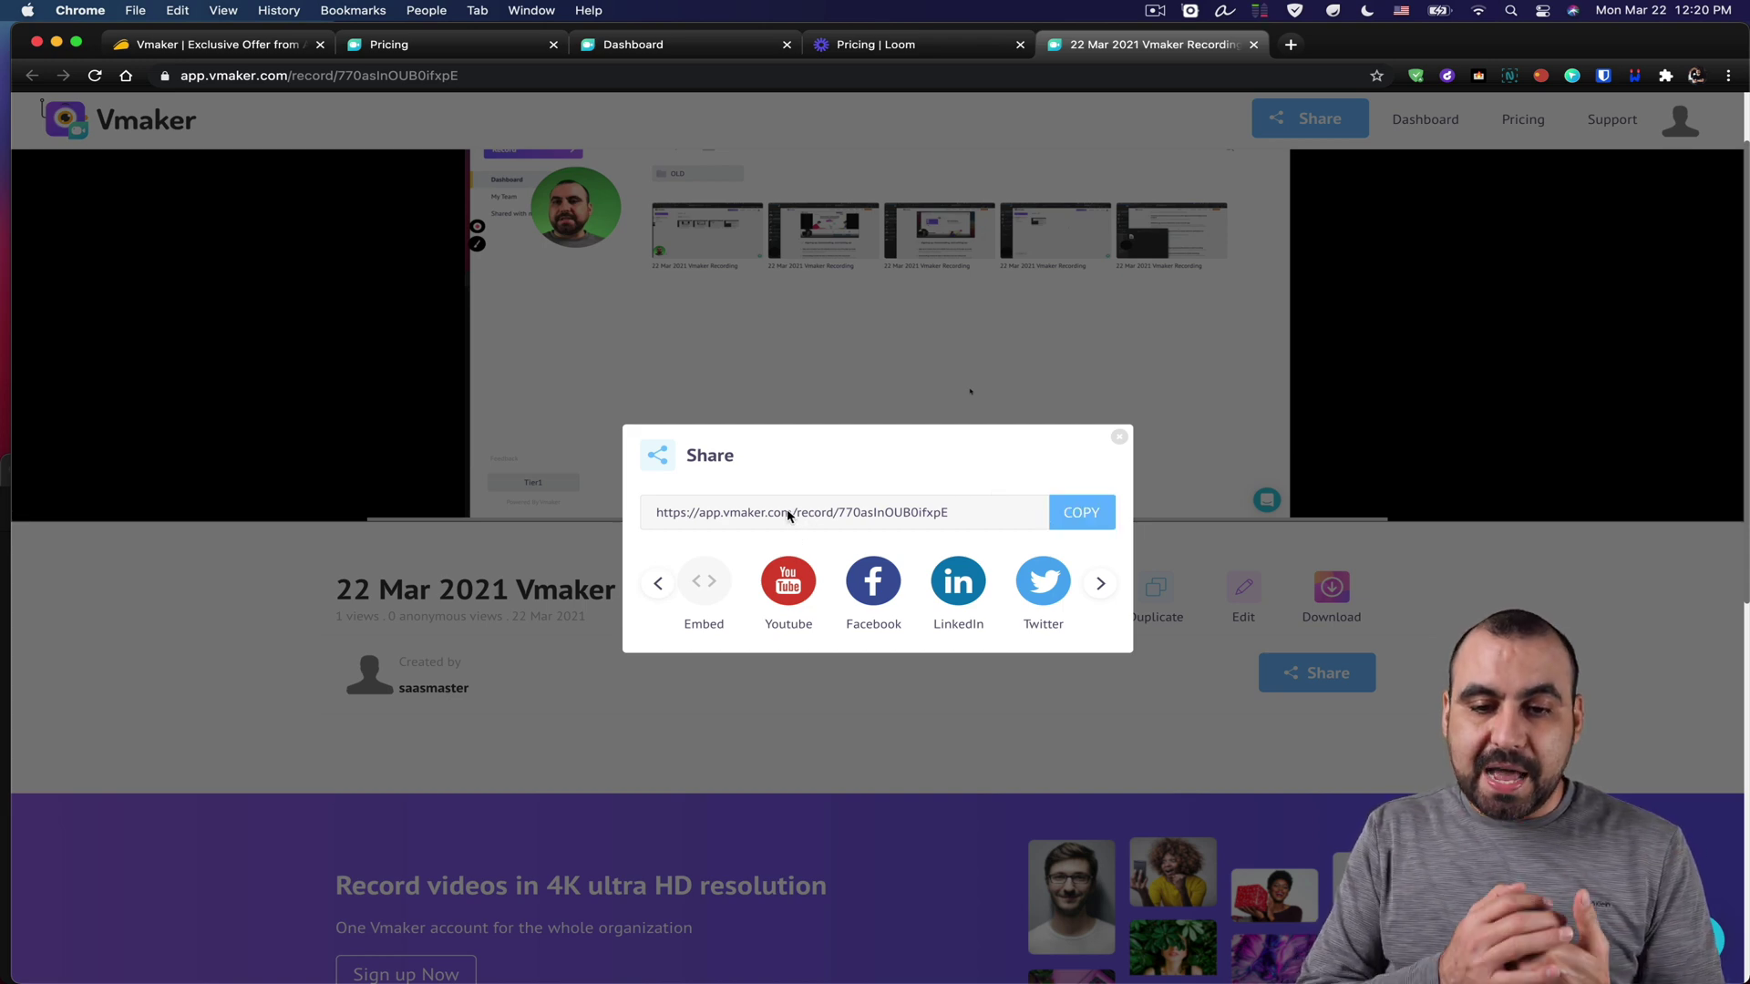
- View and select the recording's iframe embed code, then close the Embed window
click(694, 583)
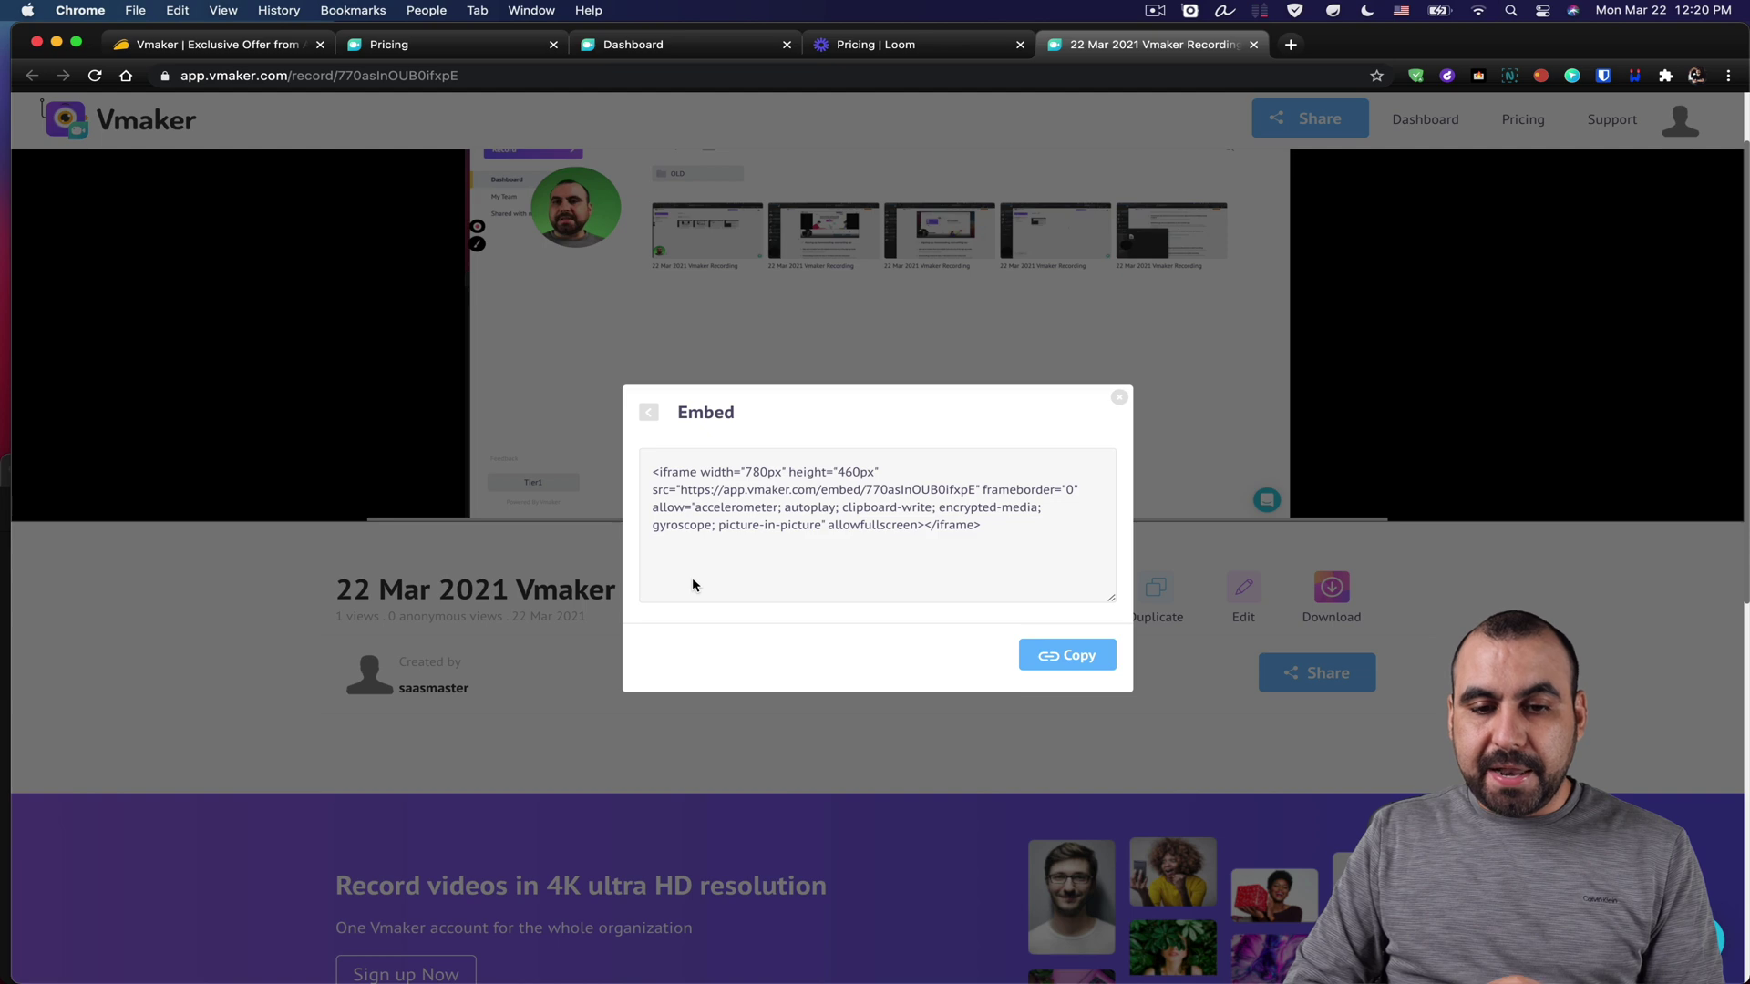
drag(721, 480, 645, 473)
click(716, 498)
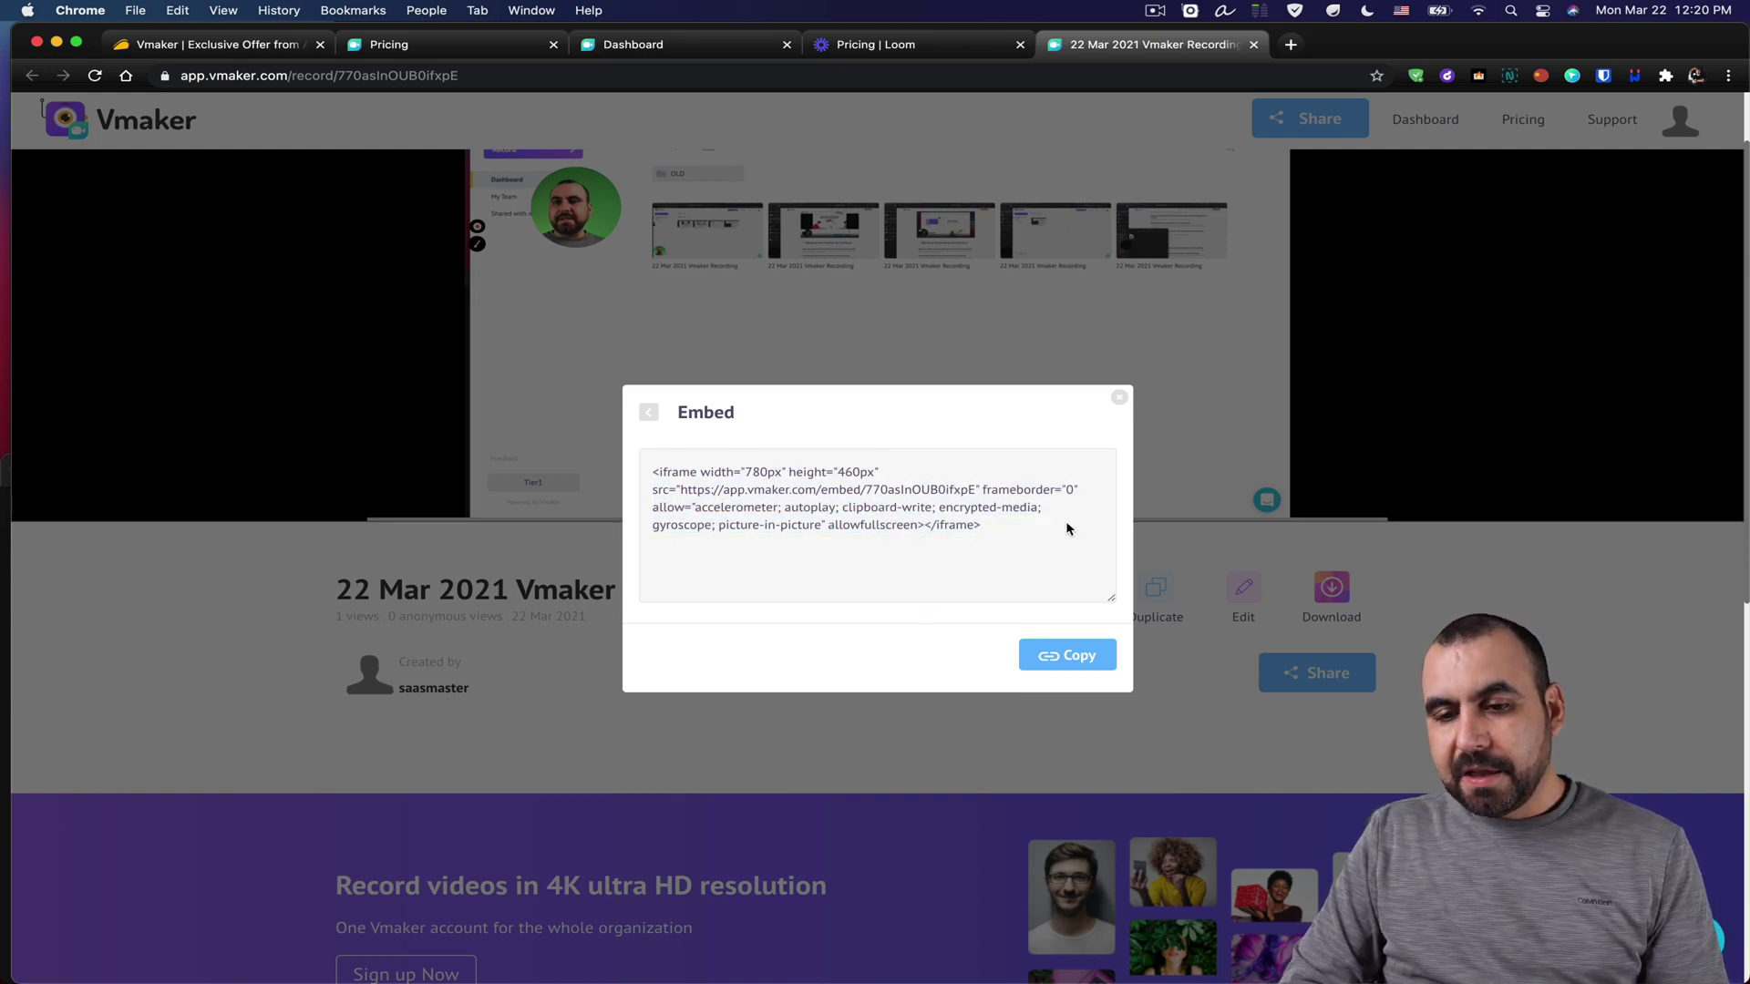
click(1119, 398)
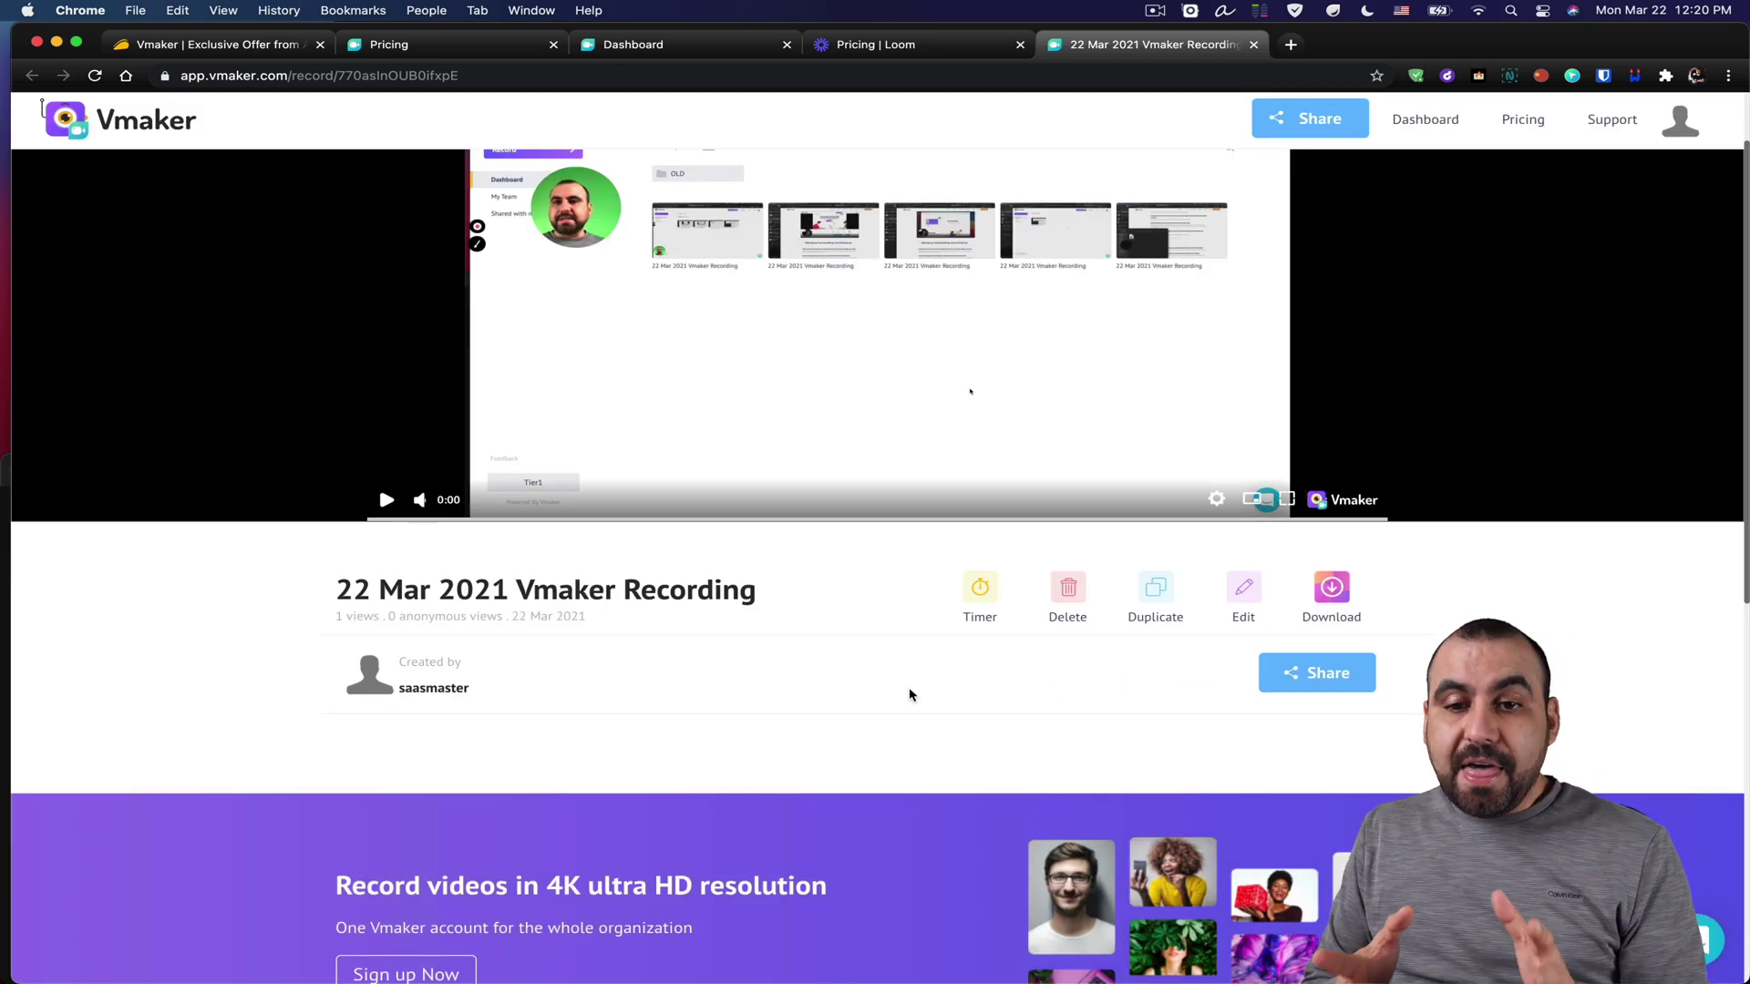
click(208, 41)
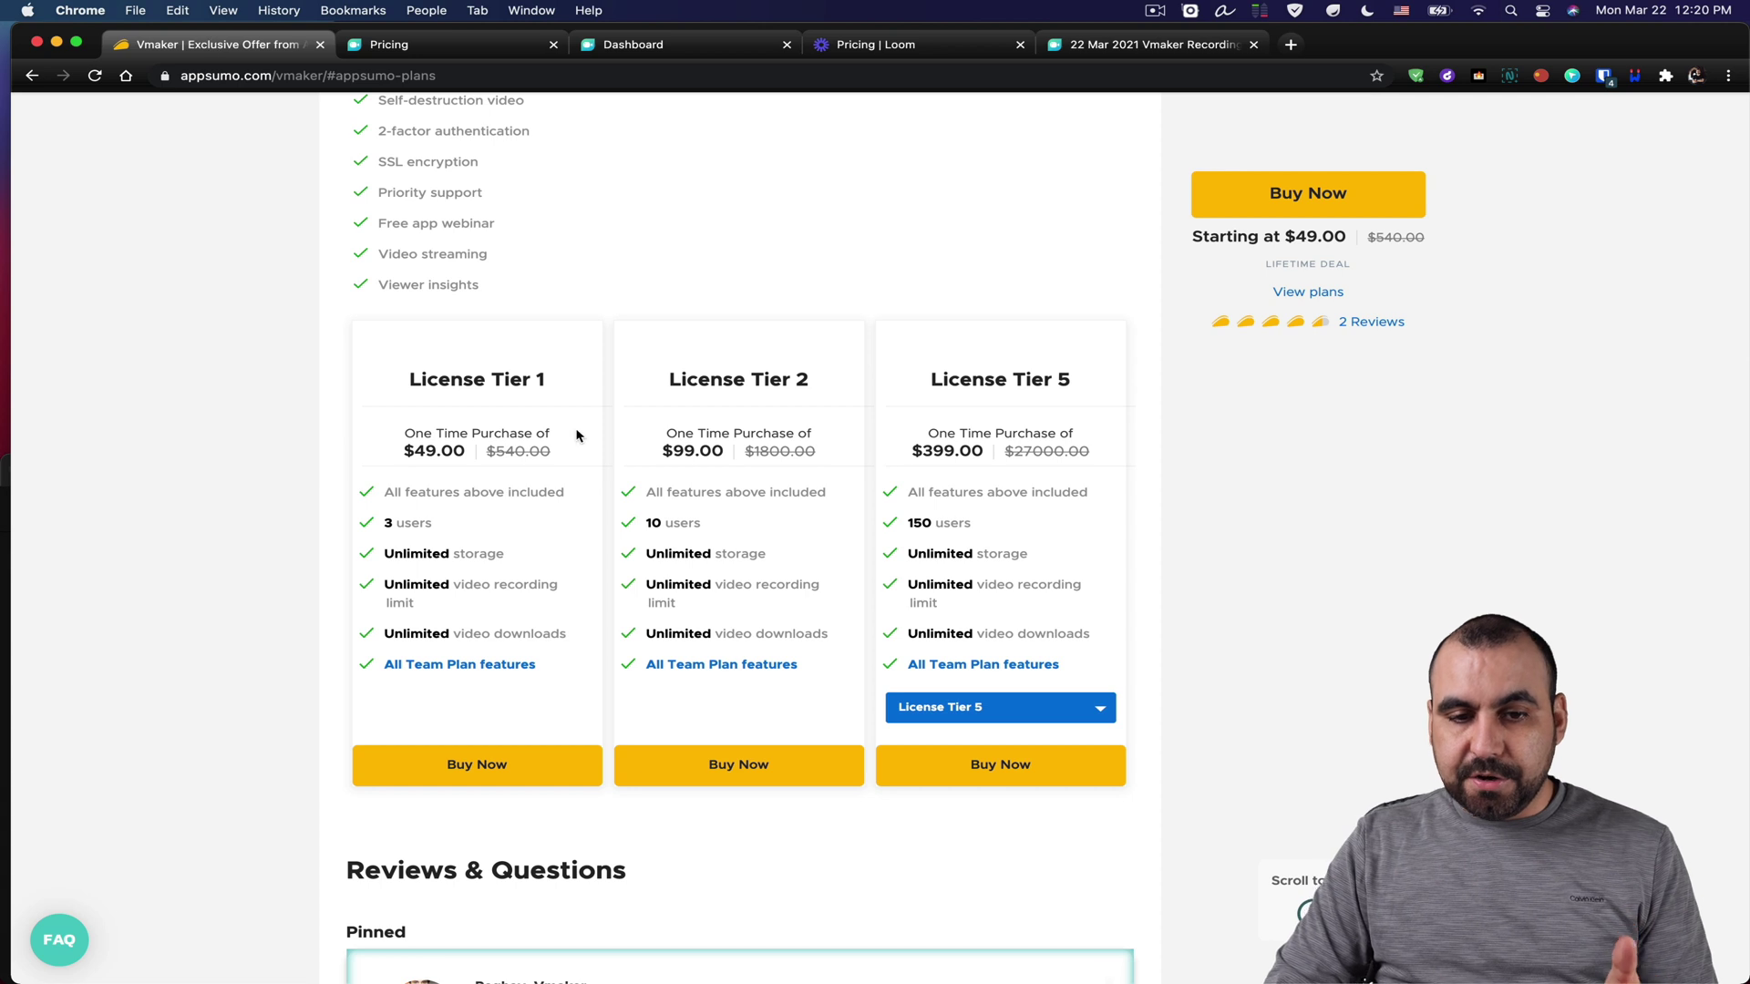
- Look over the License Tier 1 price, then open the first recording's options on the dashboard
drag(418, 445, 463, 451)
click(450, 453)
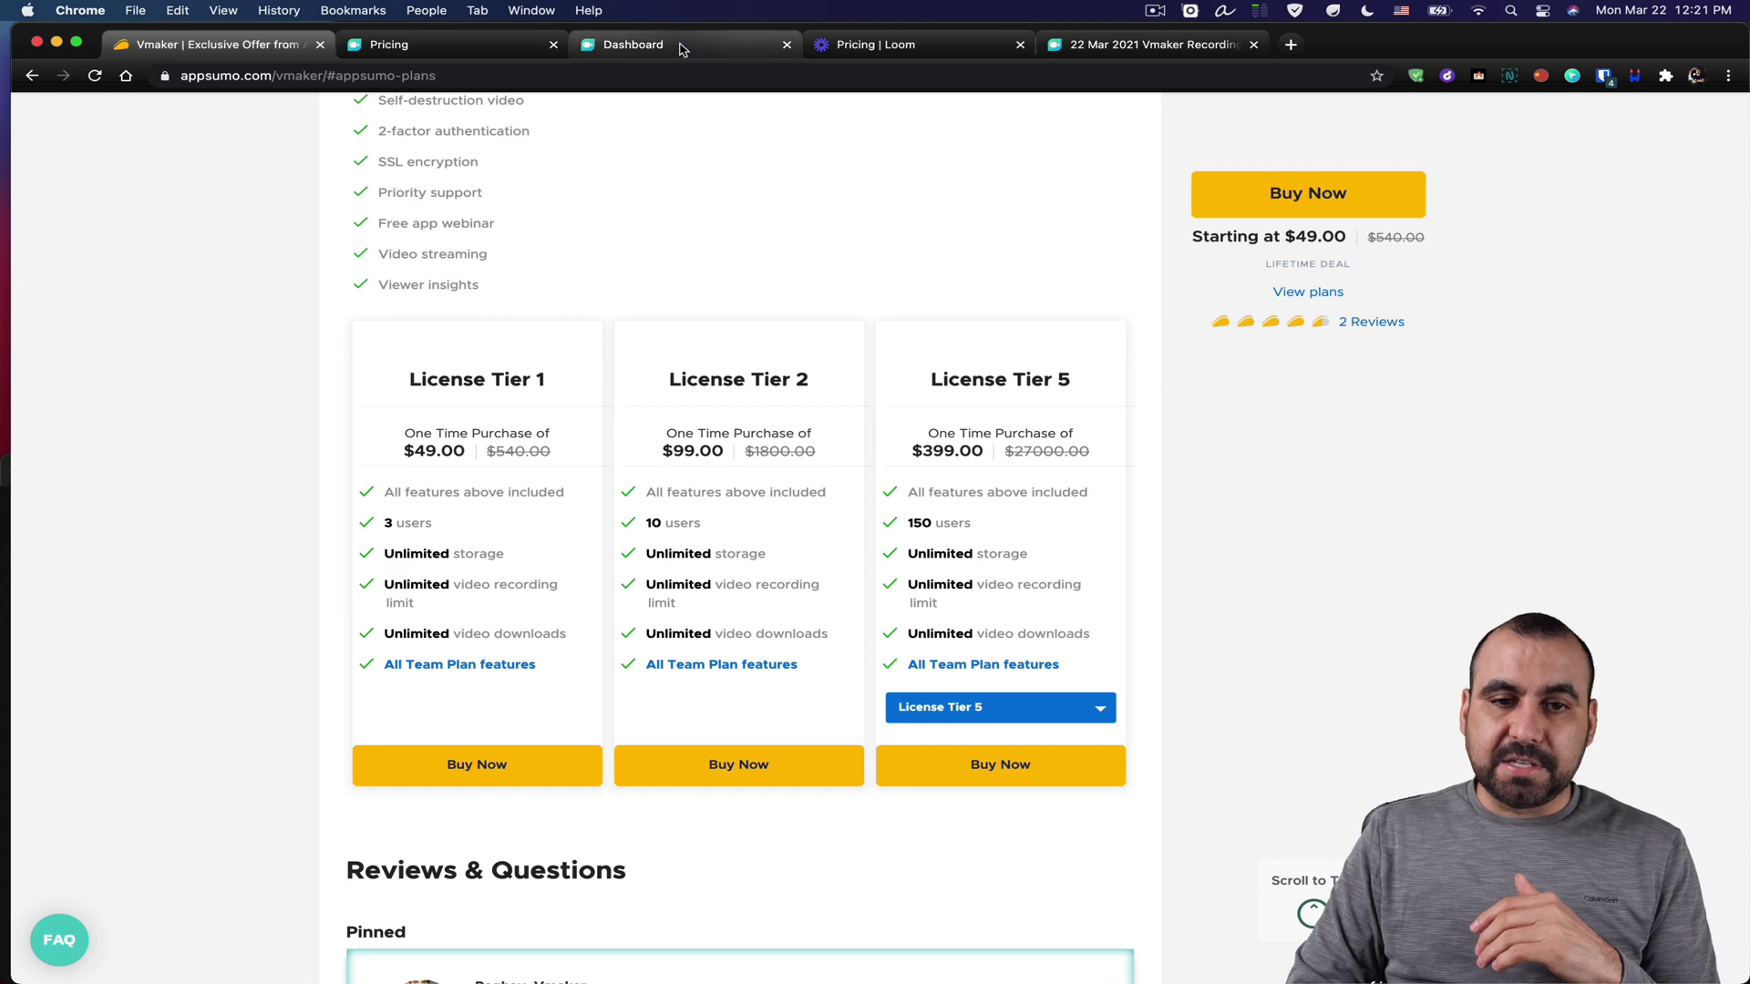
click(631, 43)
click(618, 334)
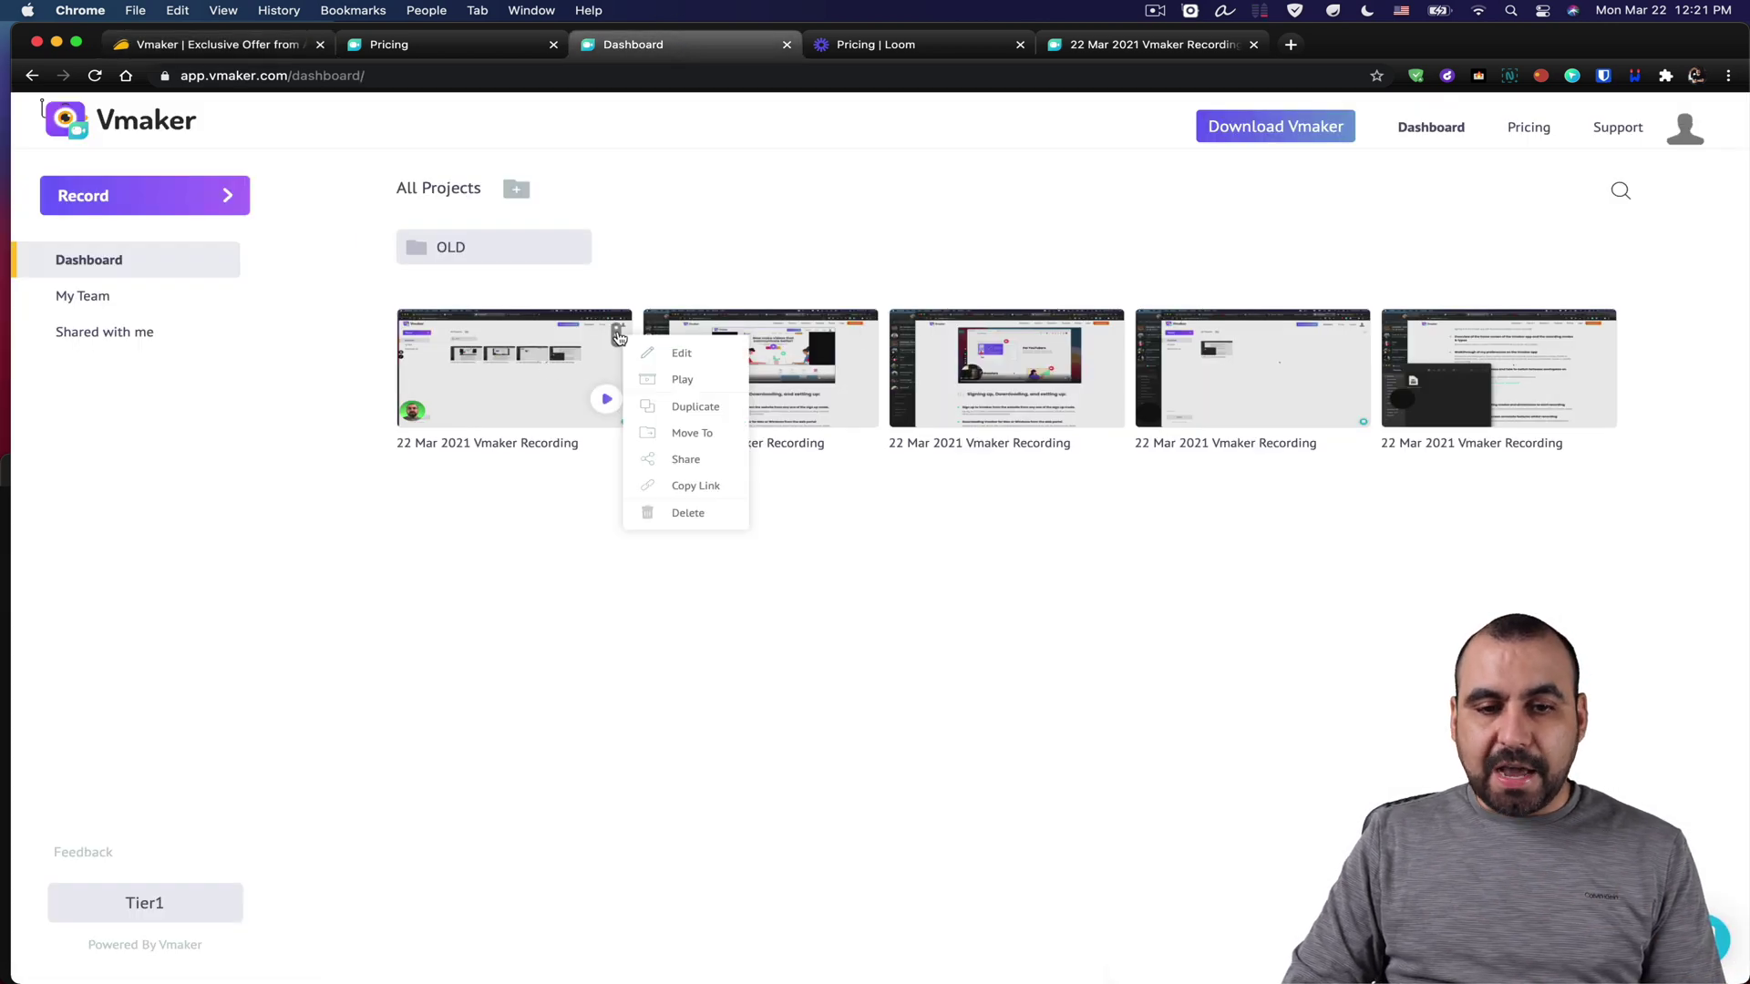
click(709, 464)
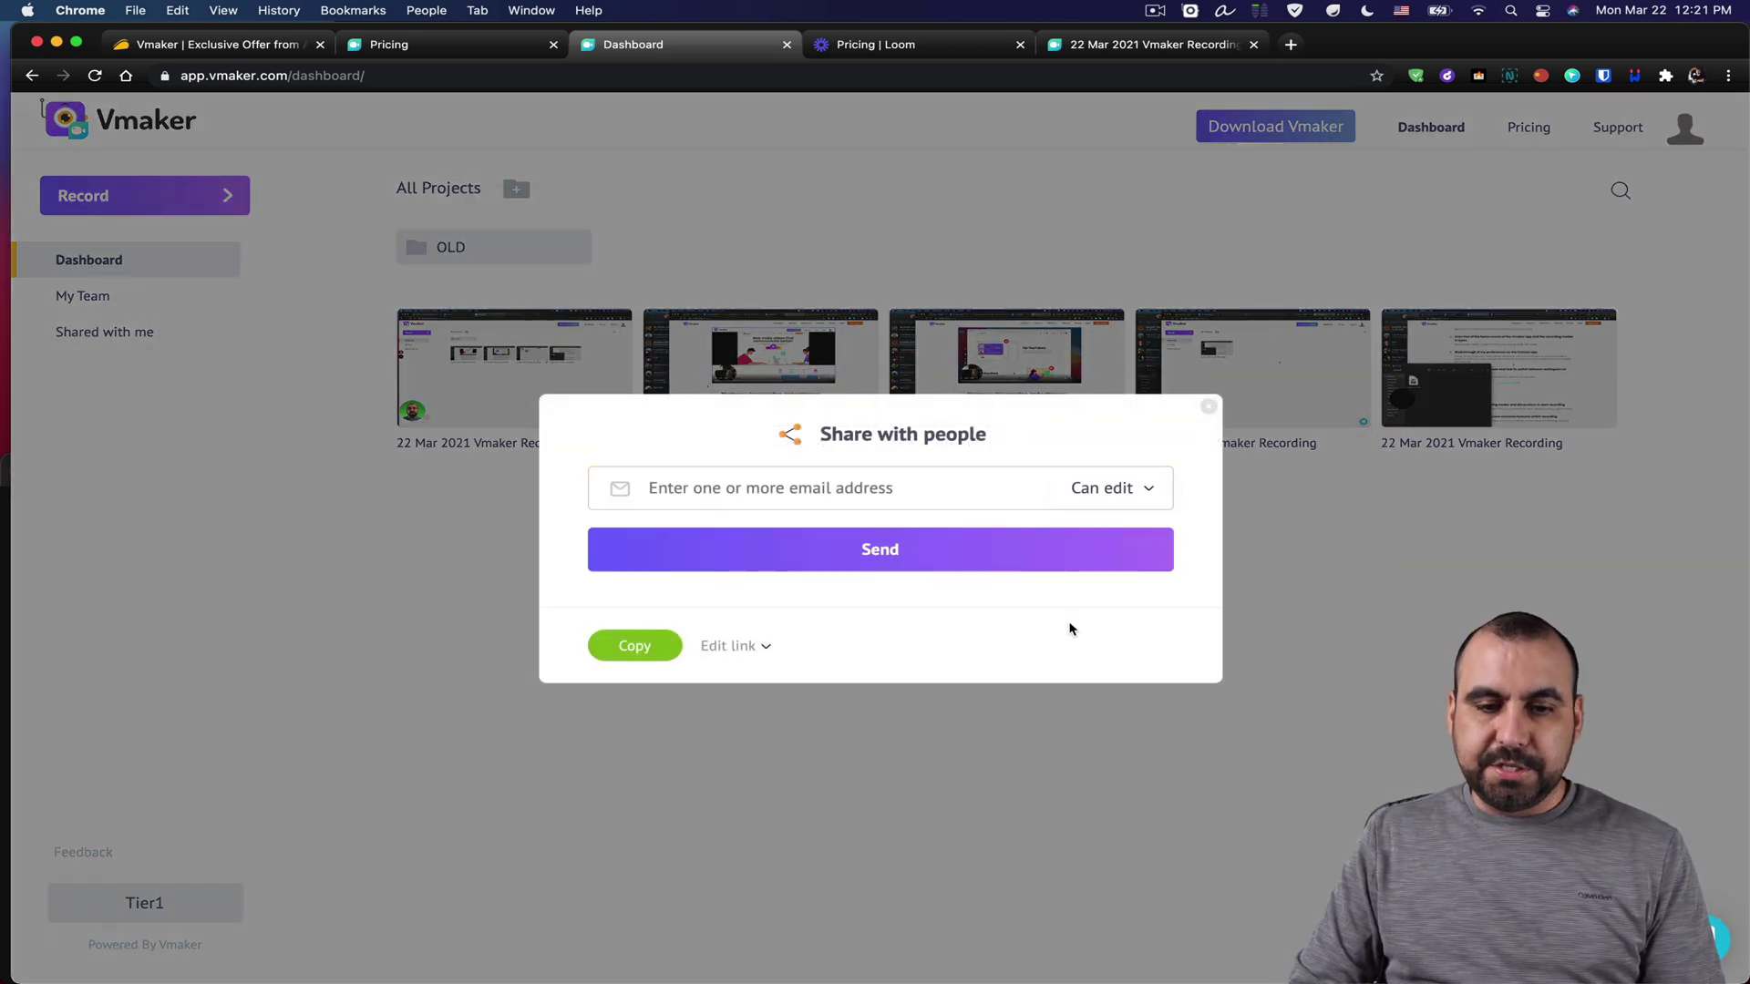
mouse_move(738, 645)
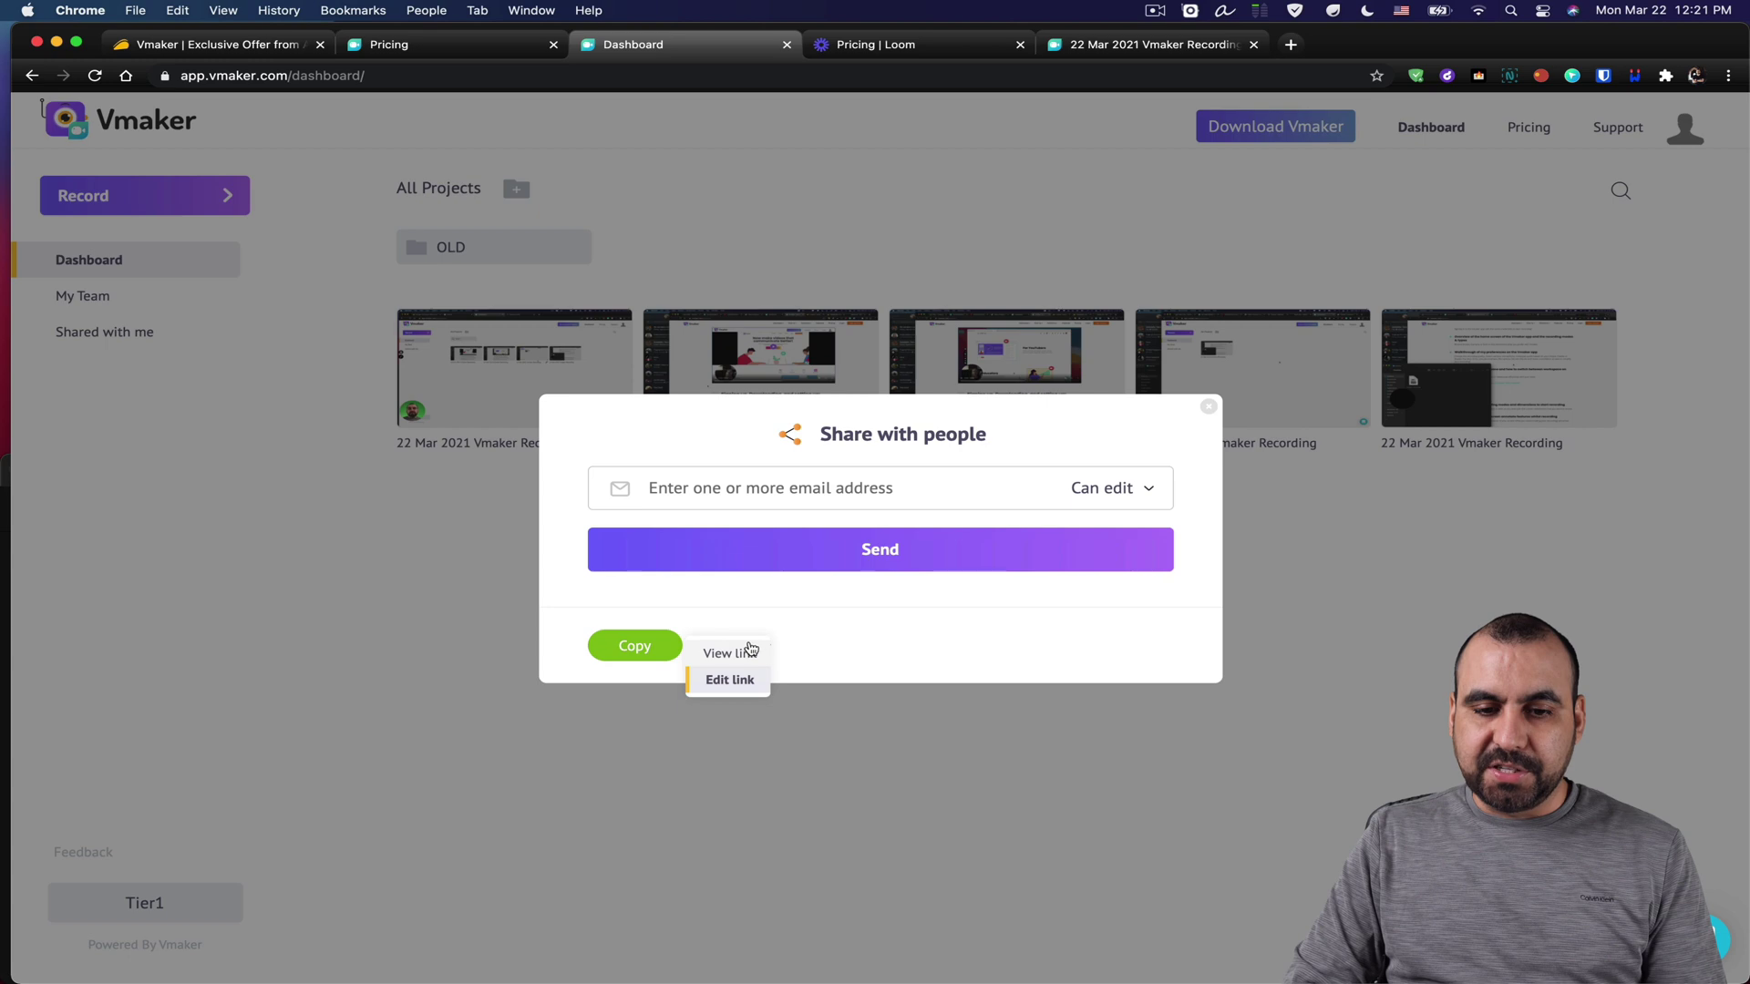
click(1205, 407)
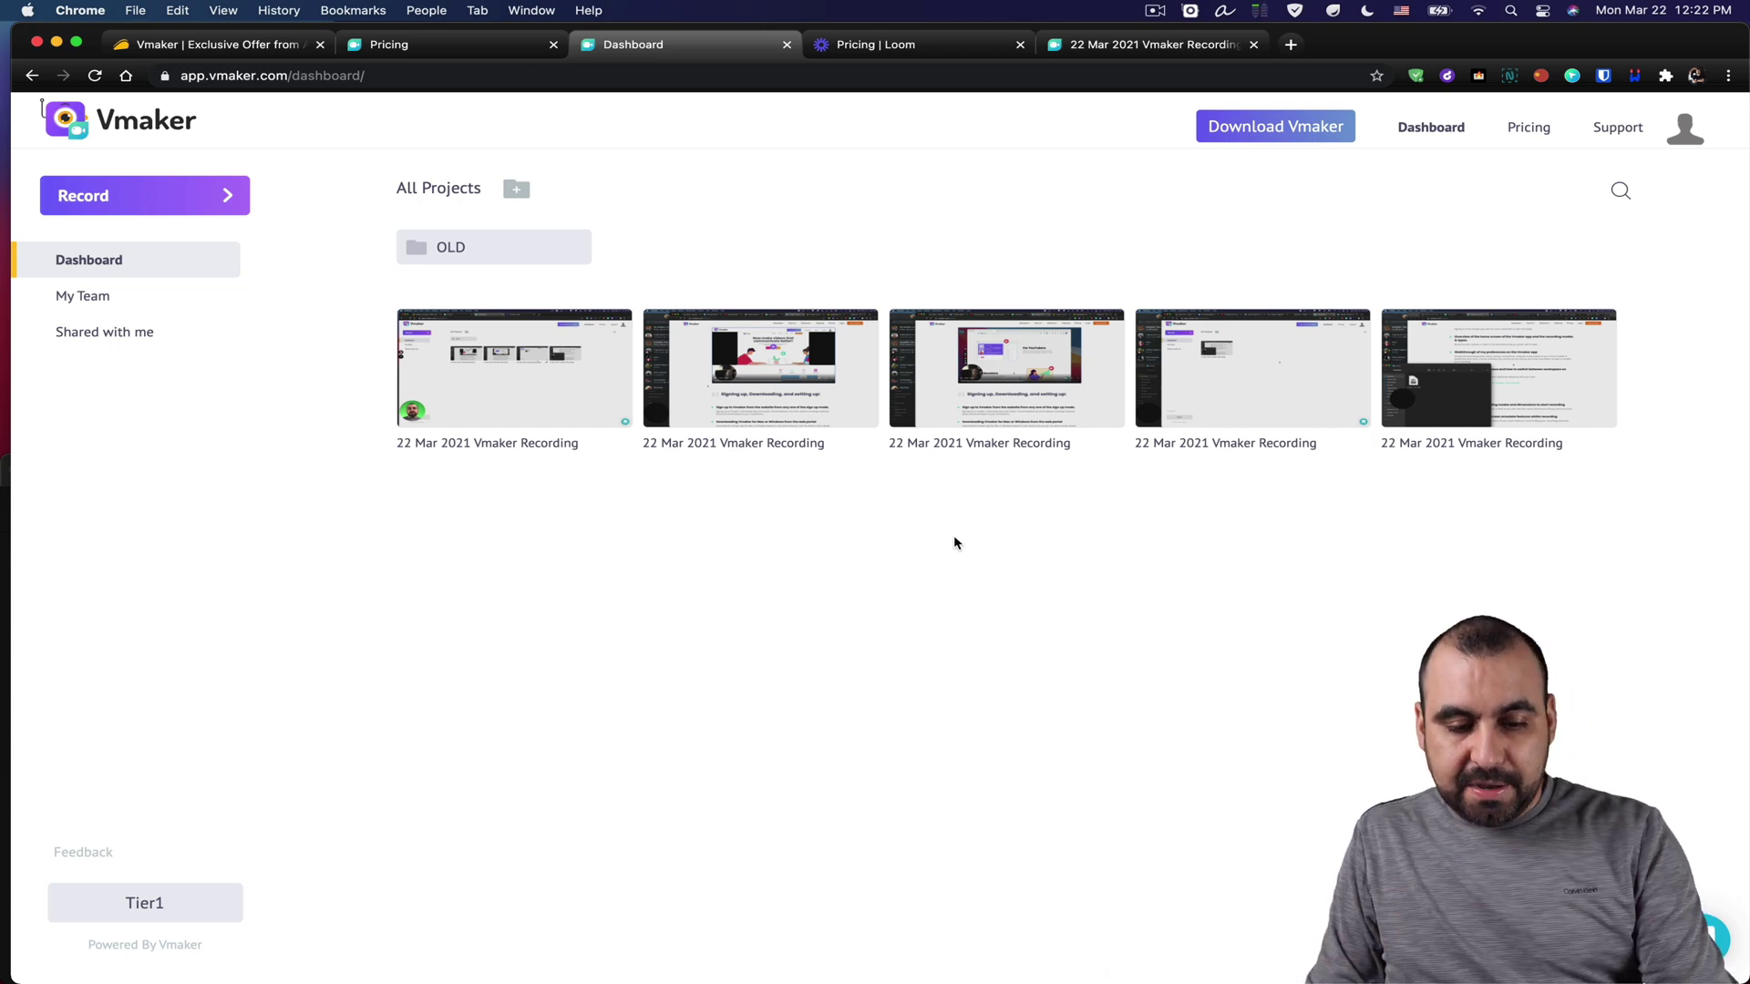
key(super+shift+5)
drag(1207, 209, 532, 664)
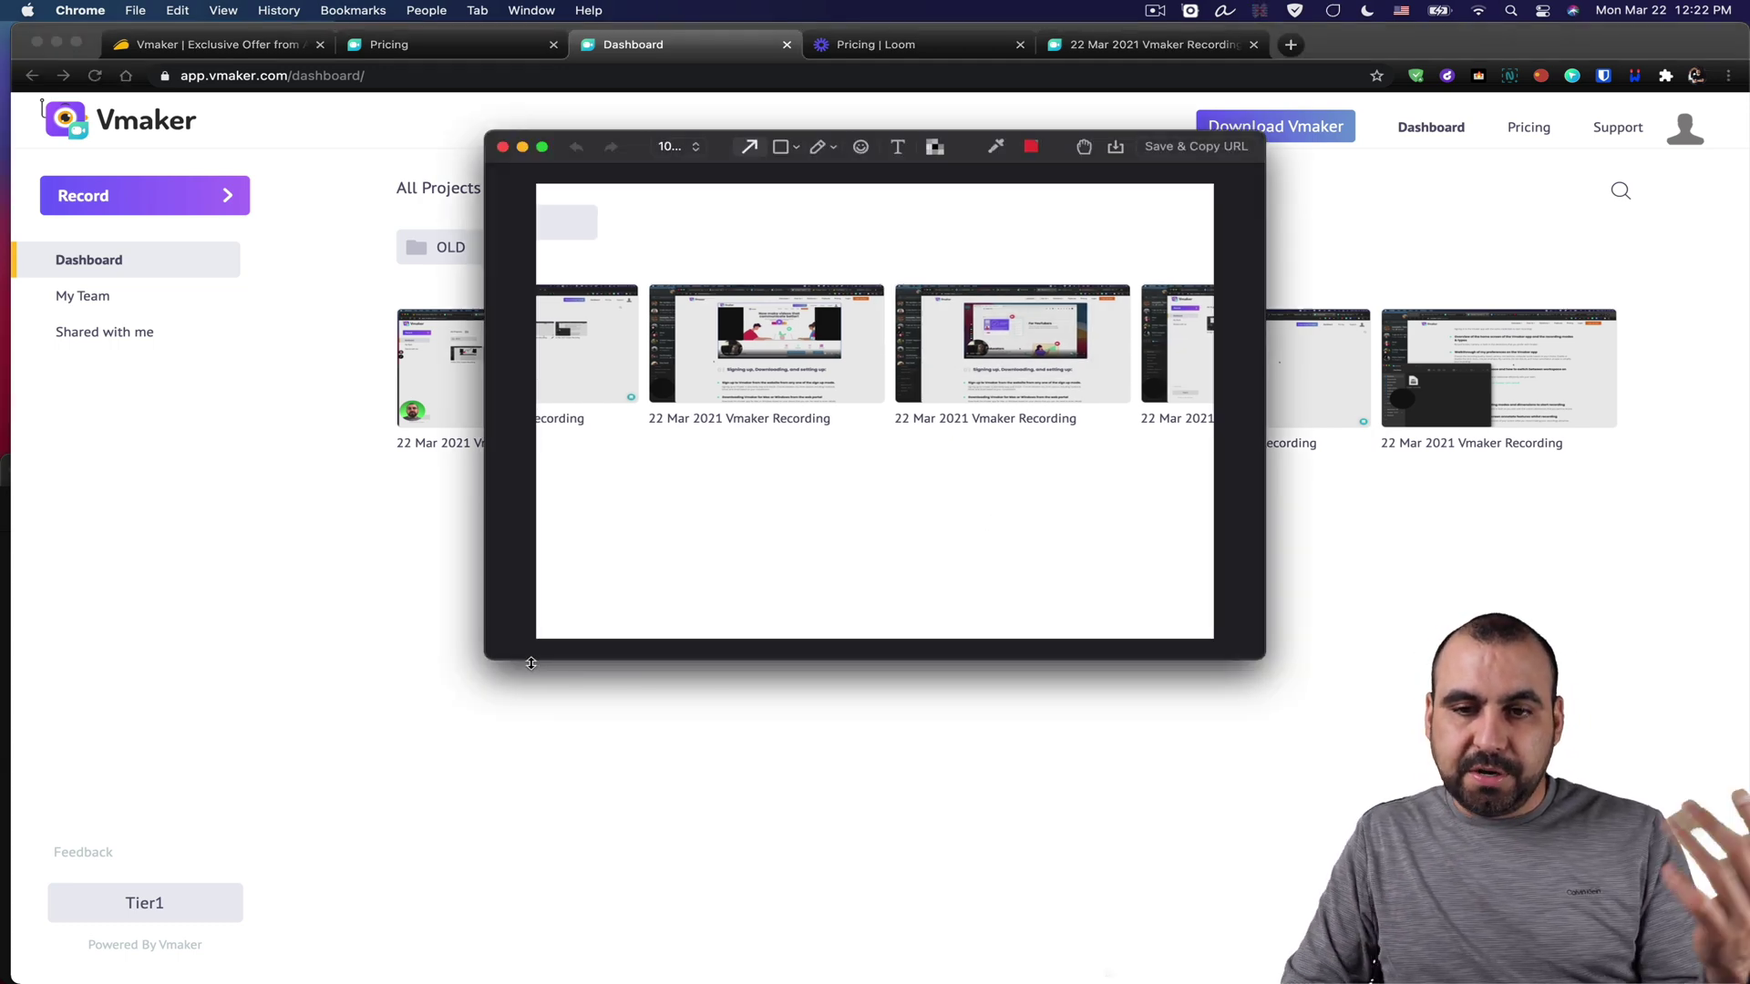
click(502, 146)
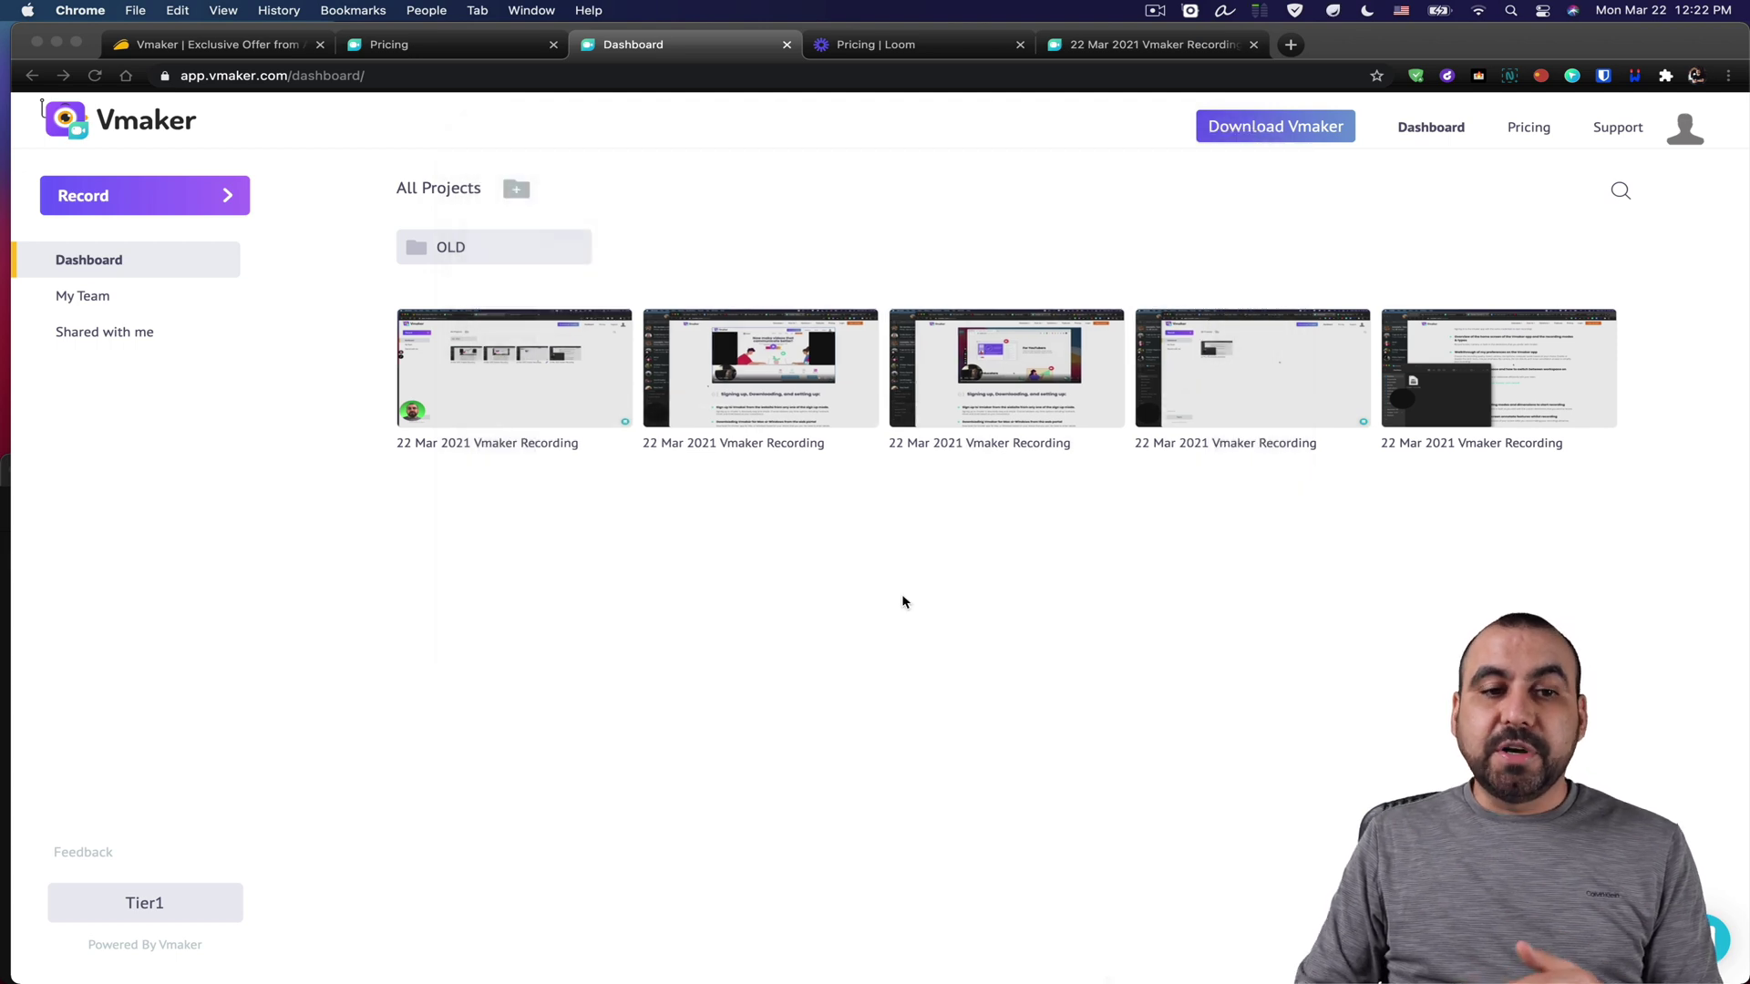